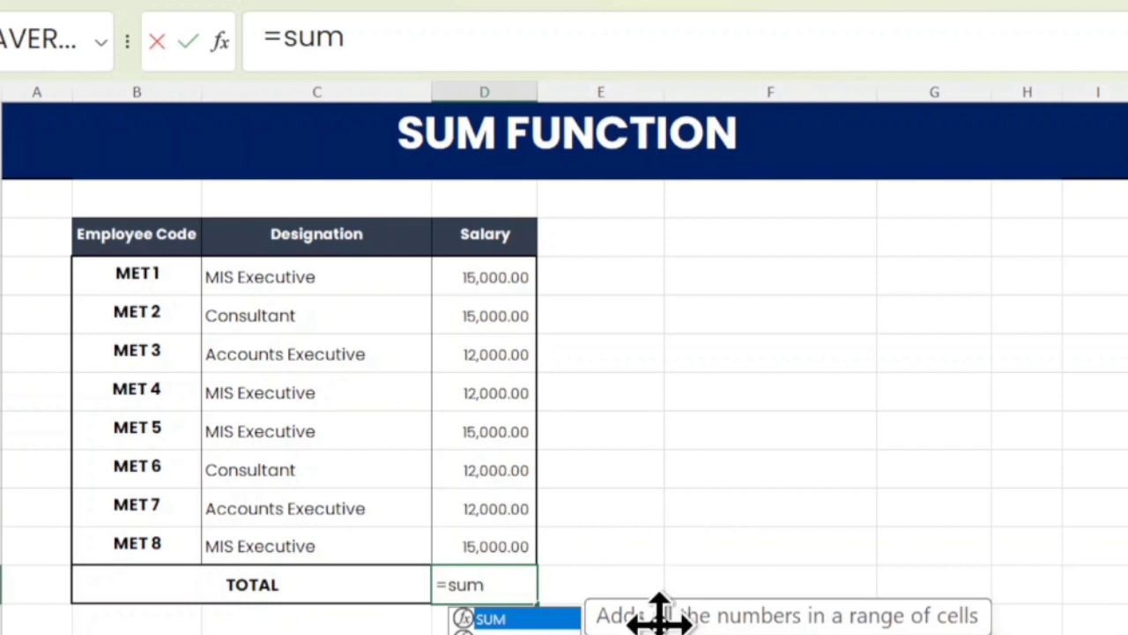
Complete the formula =SUM(D5:D12) in the TOTAL cell D13 of the Salary column
key("Tab")
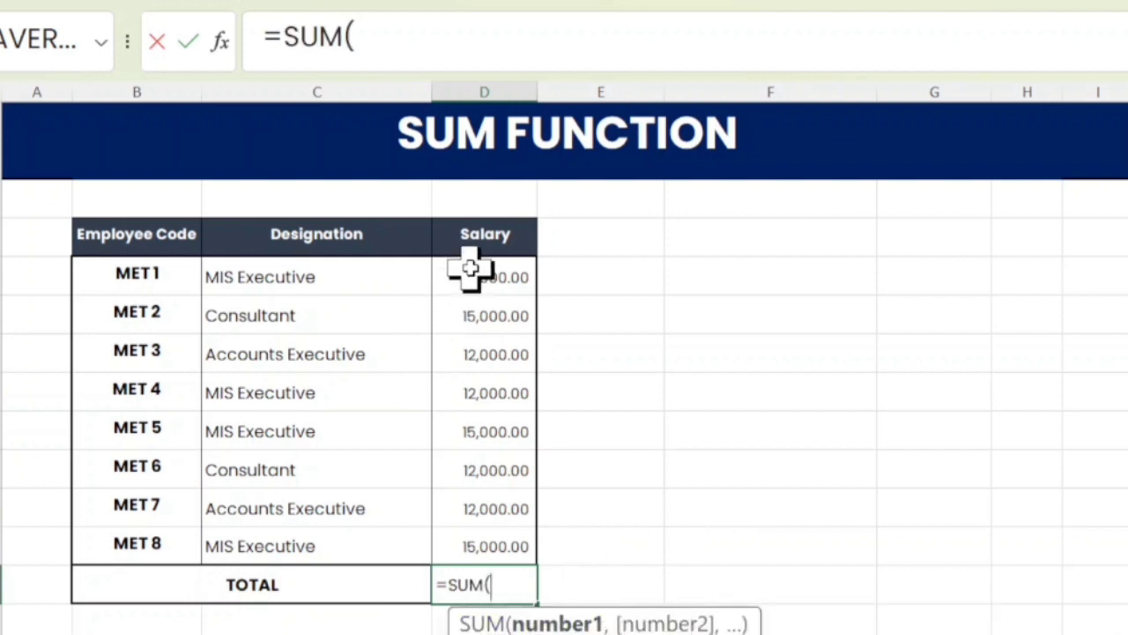
left_click_drag(470, 272, 483, 543)
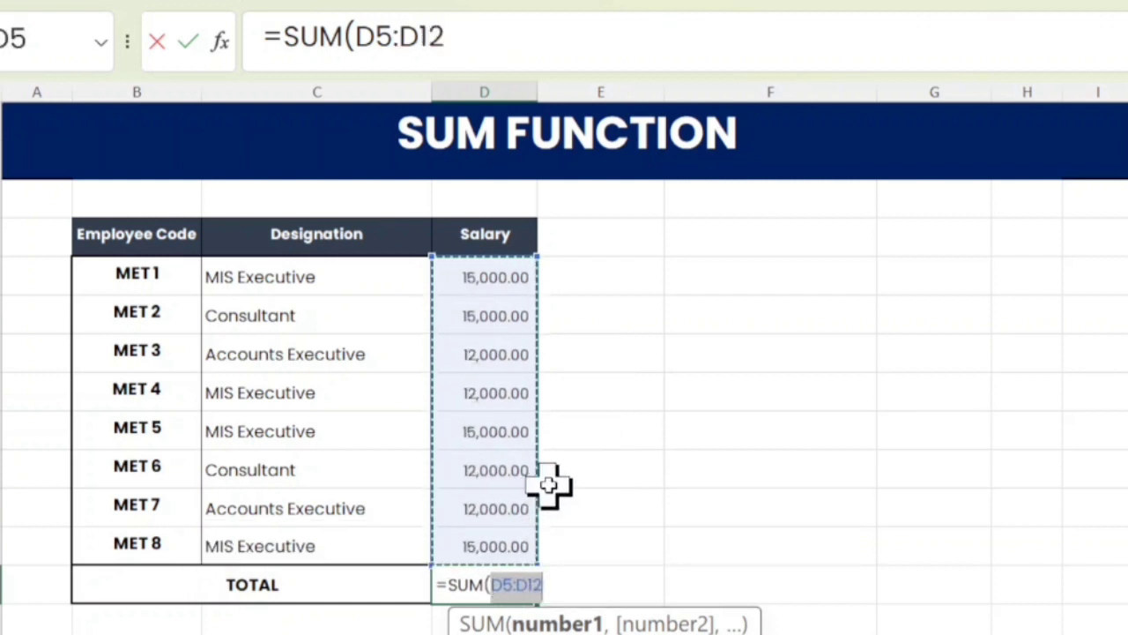
type(")")
key("Return")
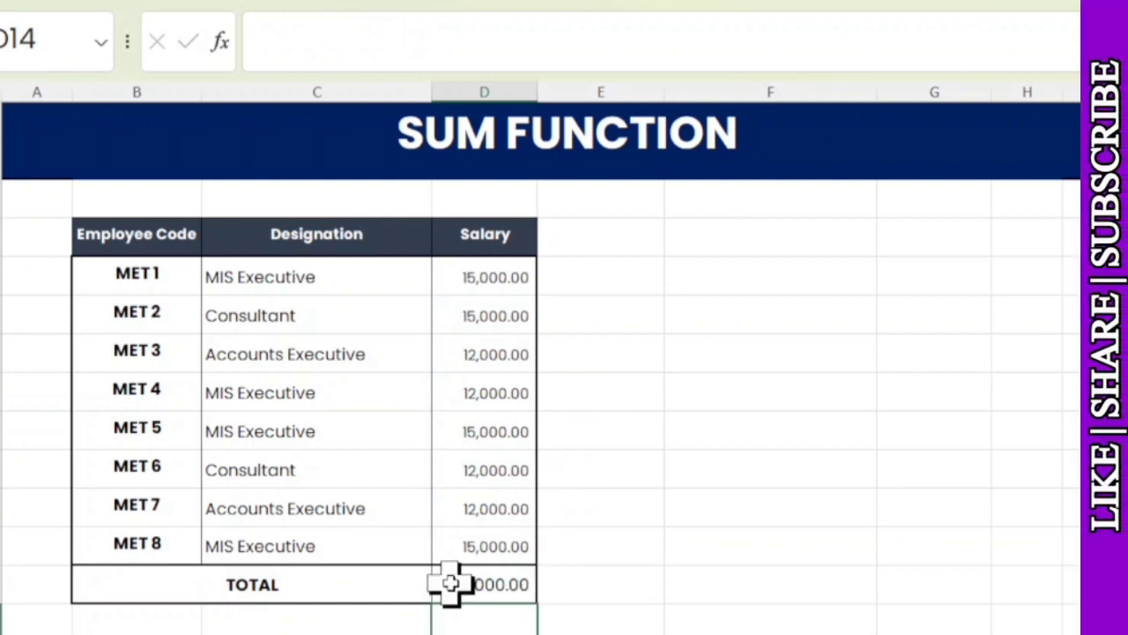
Clear the TOTAL cell D13 and total the salaries with AutoSum instead
left_click(477, 587)
key("Delete")
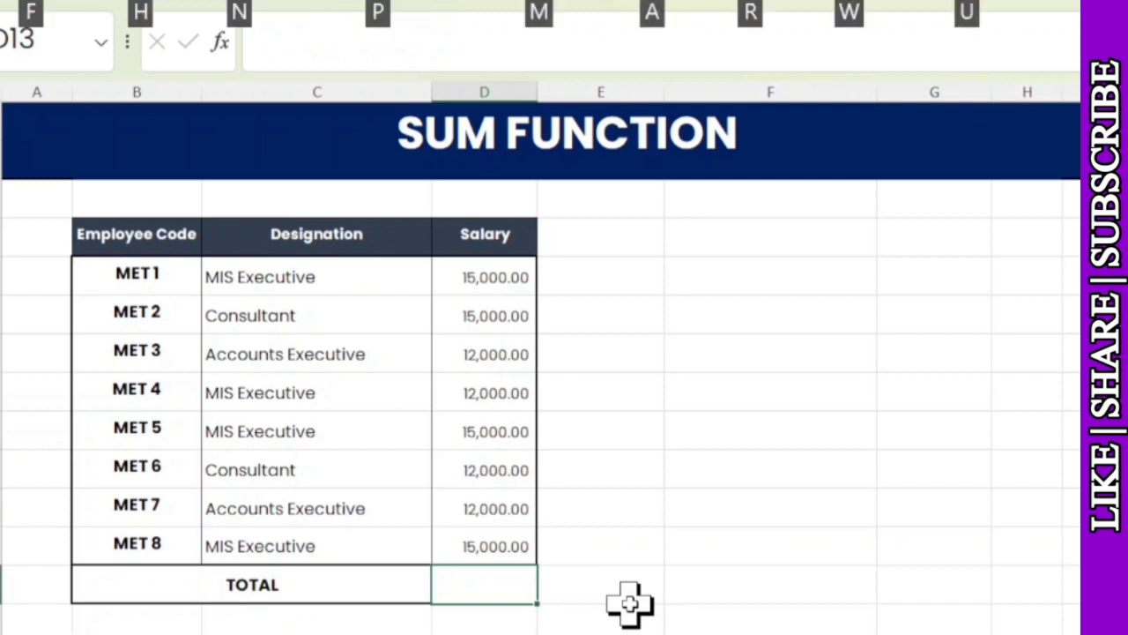
key("alt+equal")
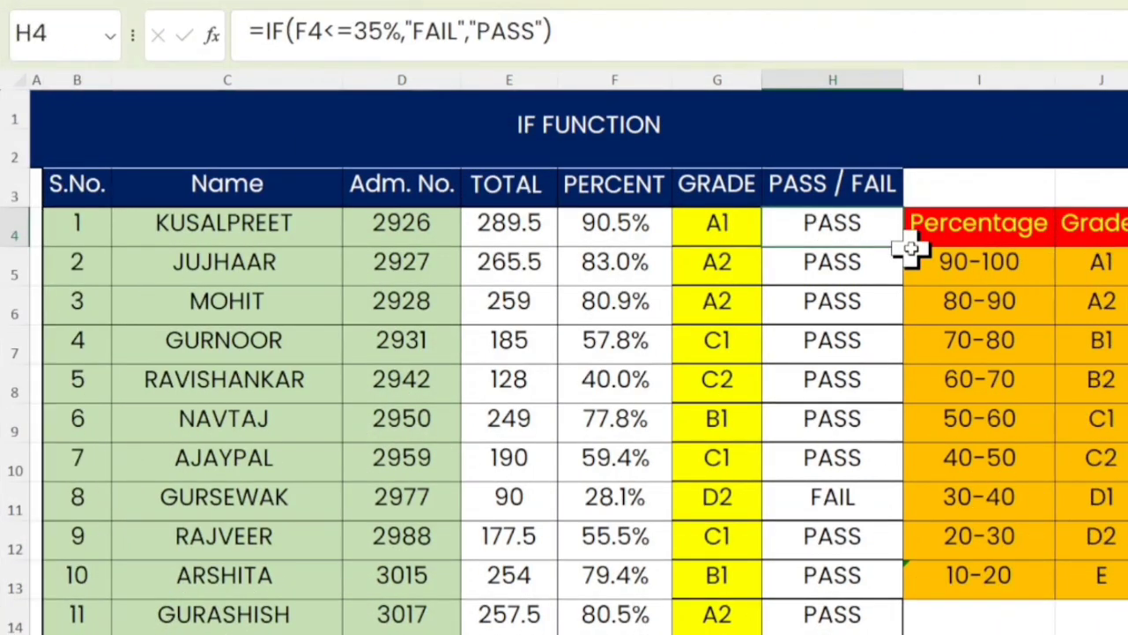
Clear all existing results in the PASS / FAIL column, from H4 down to H17
key("ctrl+shift+Down")
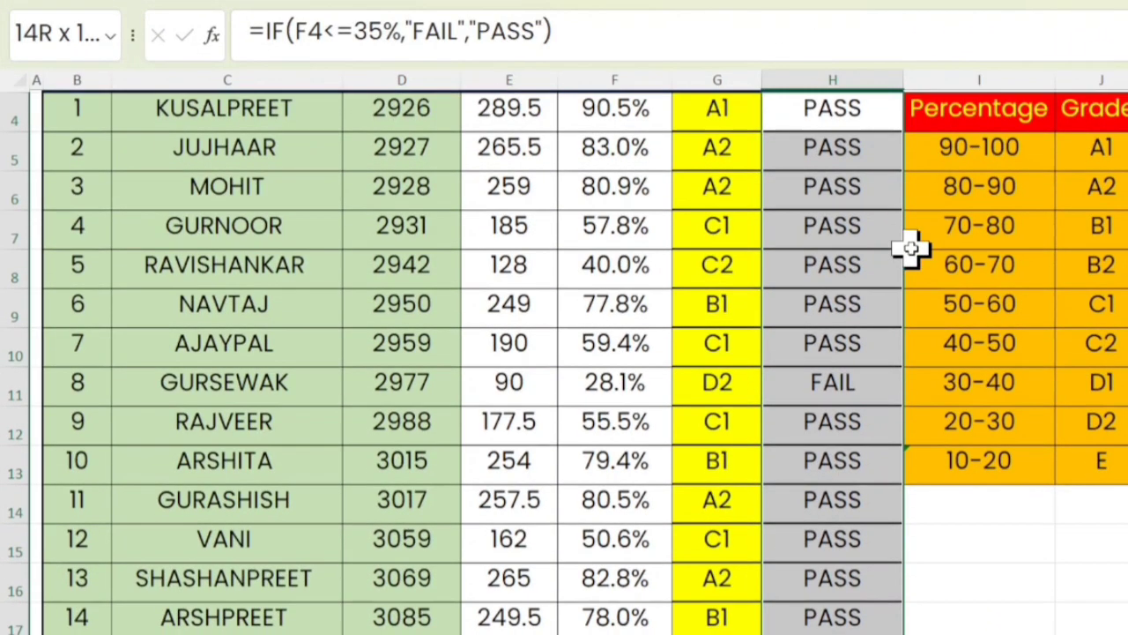
key("Delete")
key("Up")
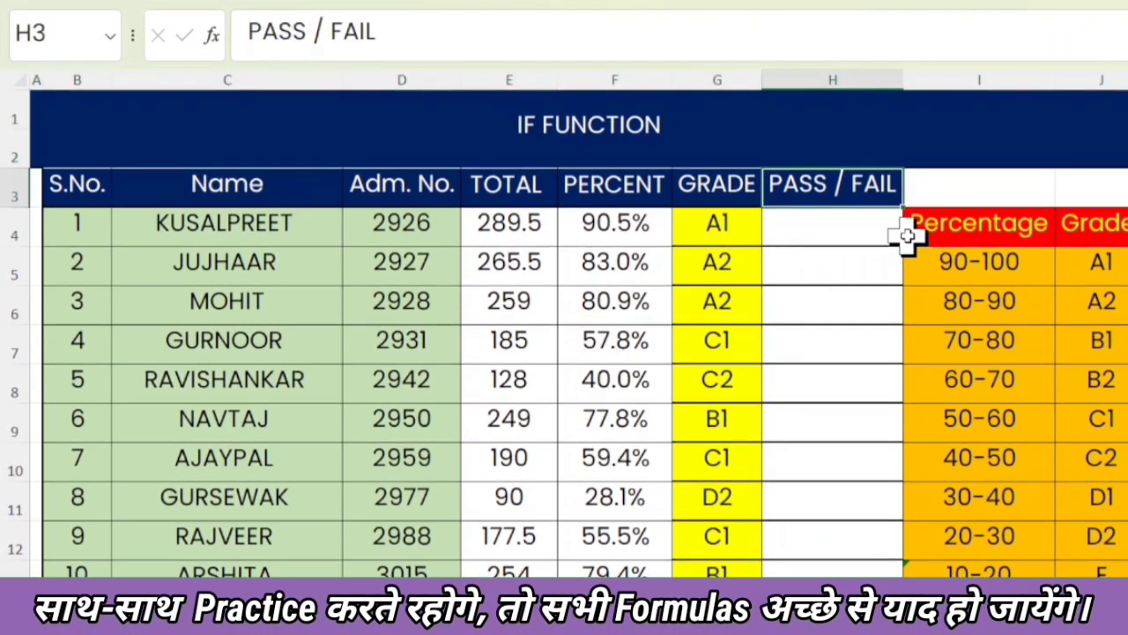
Enter =IF(F4>=33%,"PASS","Fail") in H4 for the first student's PASS / FAIL result
left_click(860, 227)
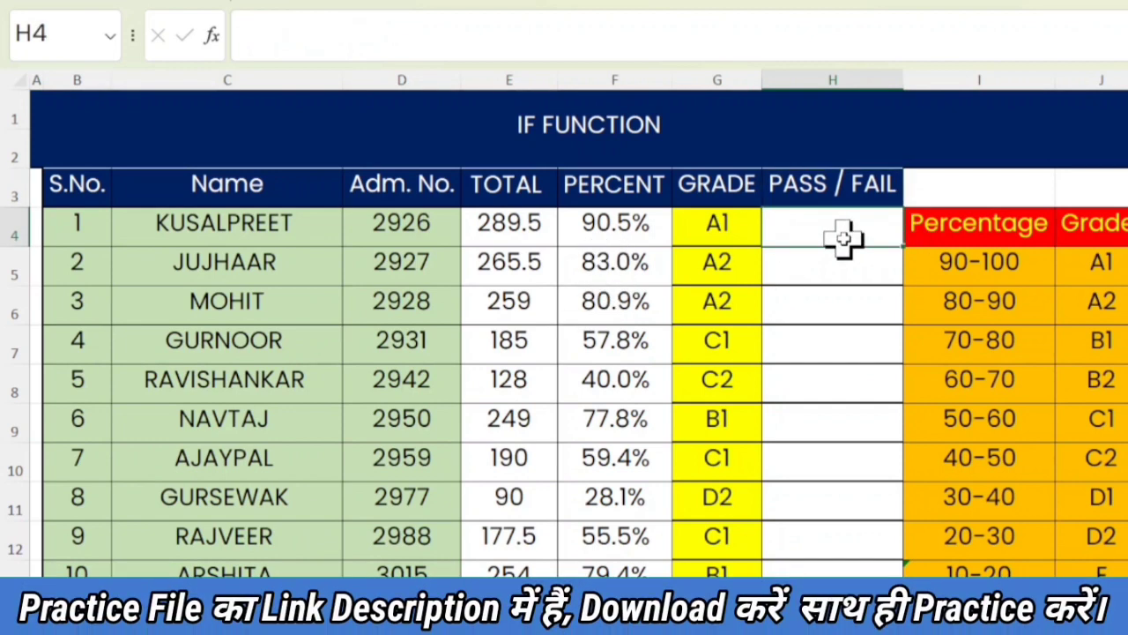
type("=if(")
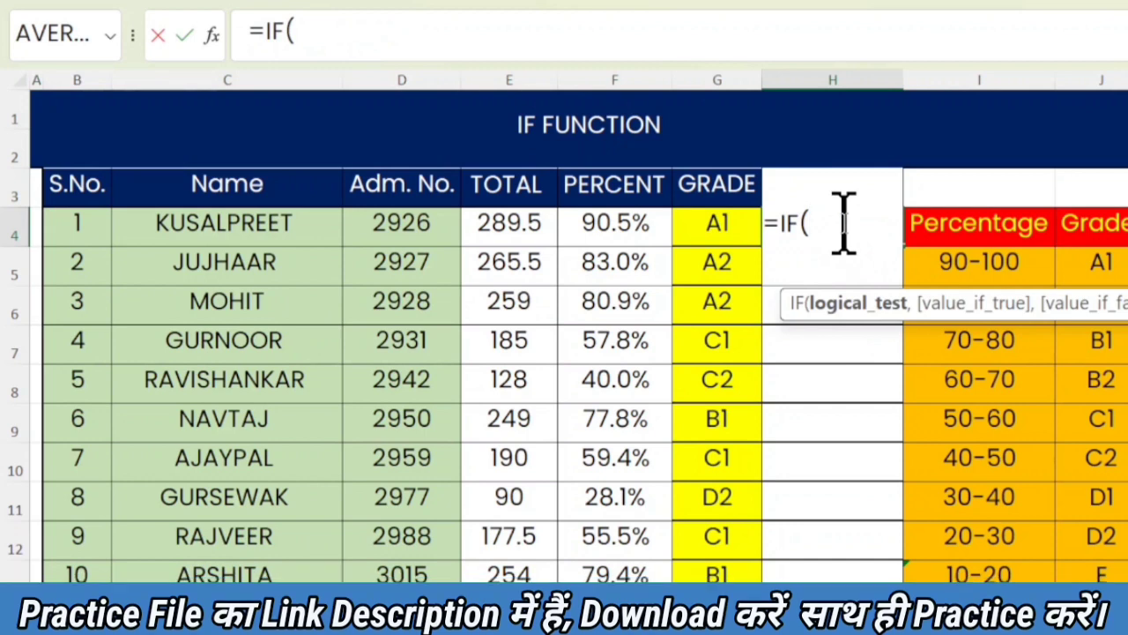
left_click(308, 37)
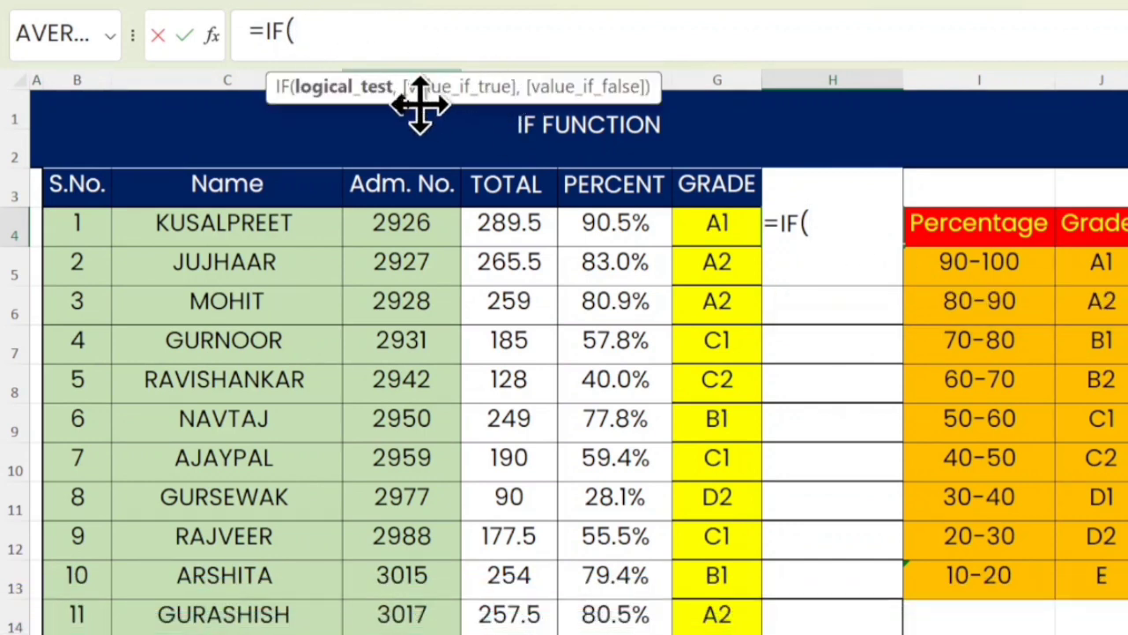
left_click(608, 223)
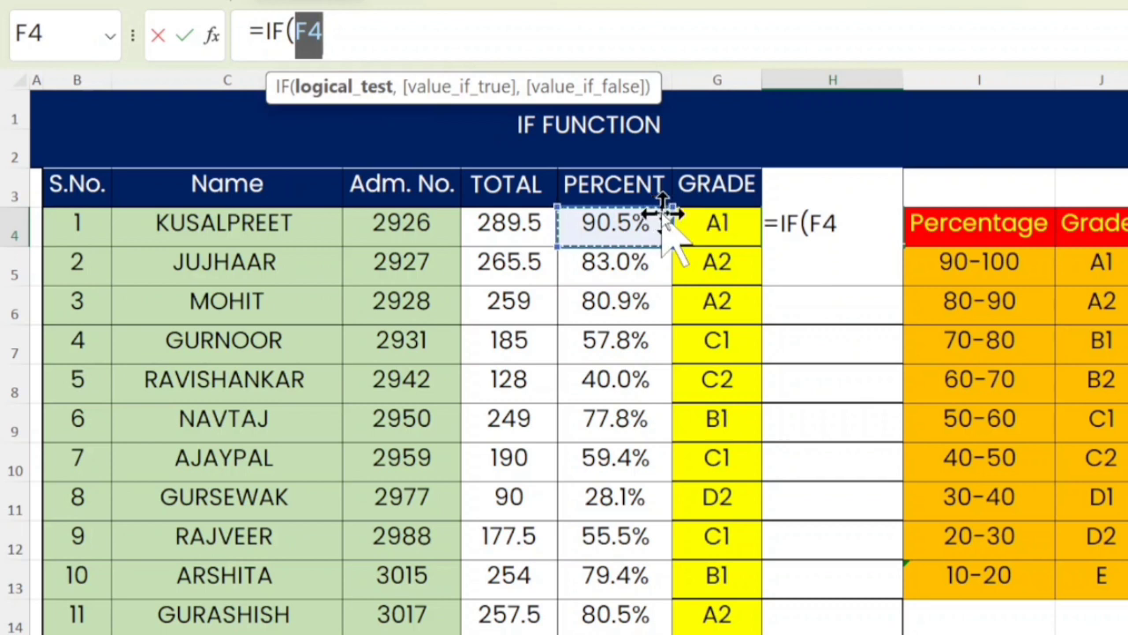
type(">=33")
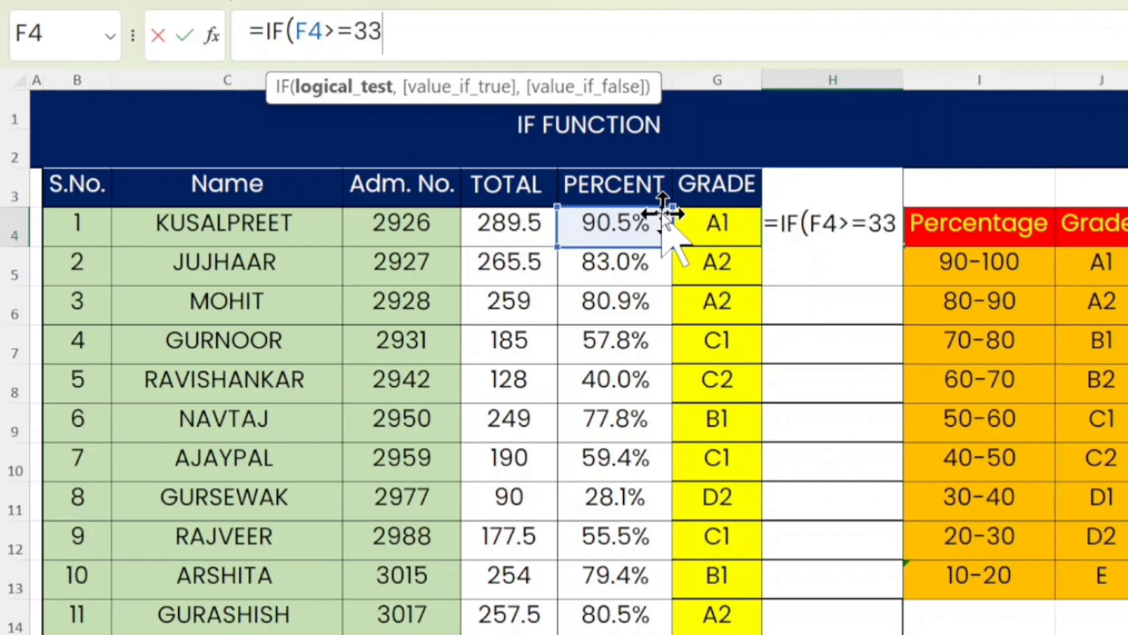
type("%,\"PASS")
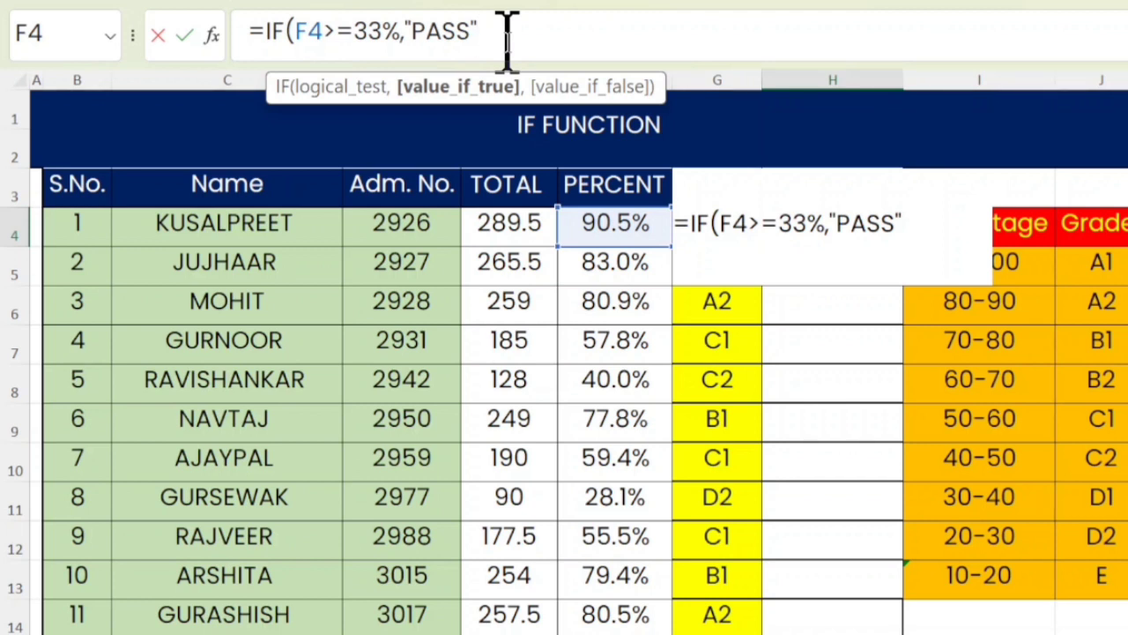
type(",\"Fail")
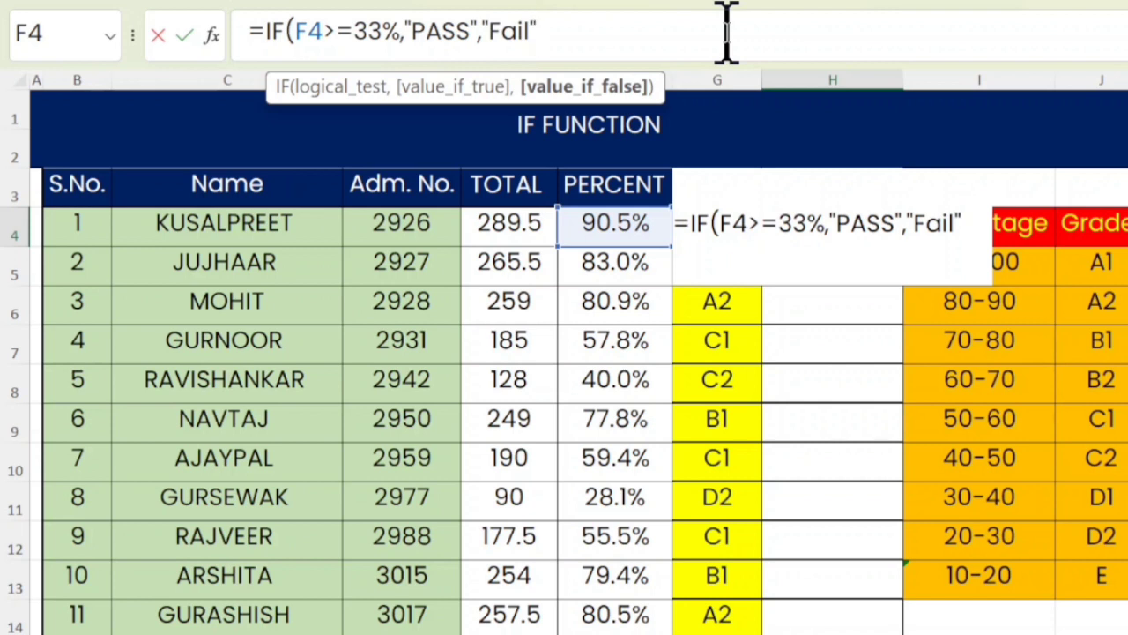
type("\")")
key("Return")
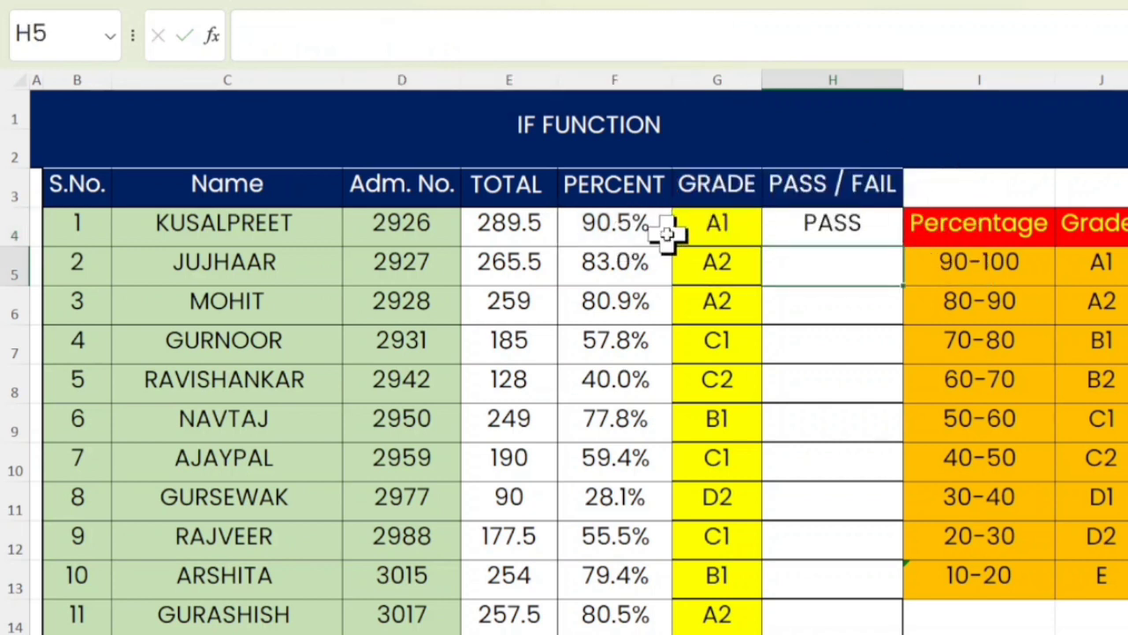
Fill the IF formula from H4 down the PASS / FAIL column to the last student in row 17
left_click(831, 231)
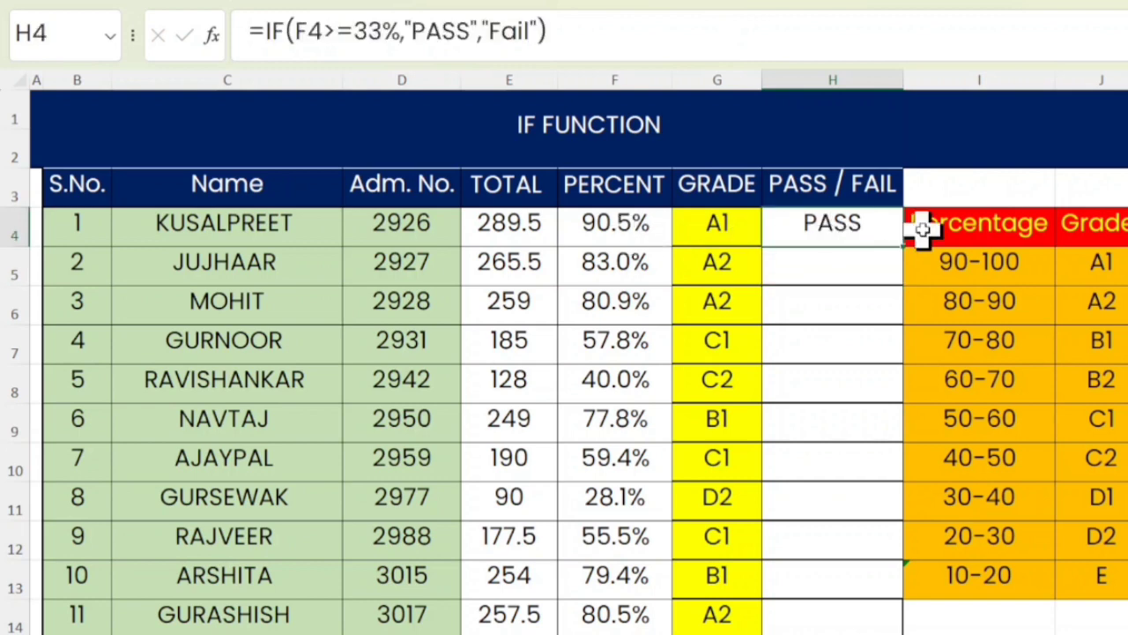
left_click_drag(906, 252, 889, 623)
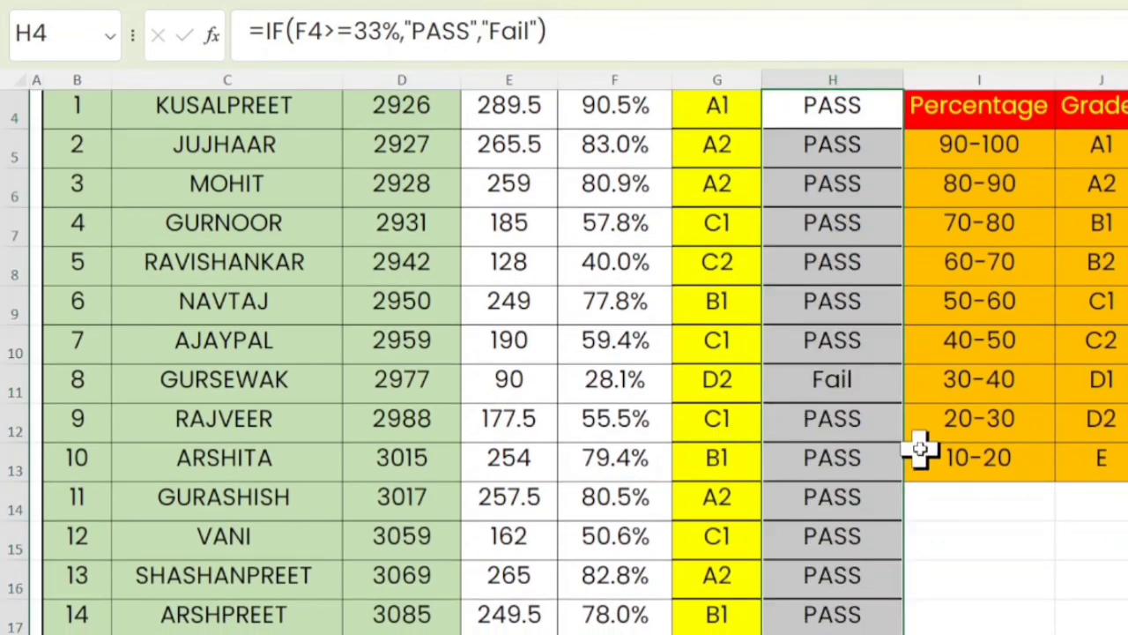
left_click(627, 385)
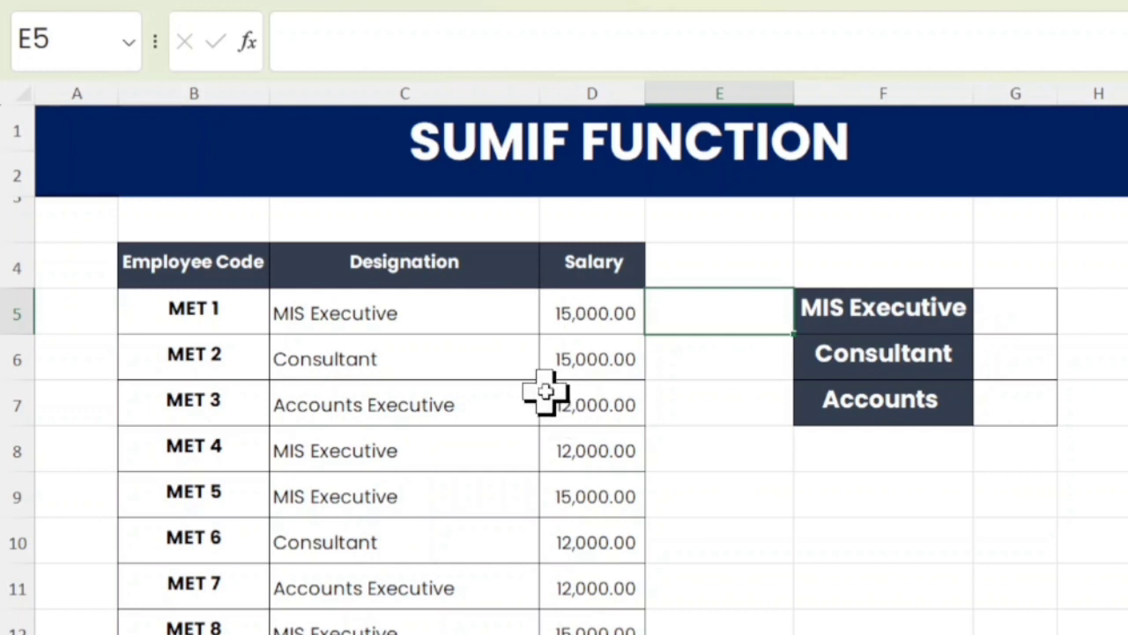
Start a SUMIF formula in G5 with the designations C5:C16 as range and F5 as the criterion
left_click(1035, 309)
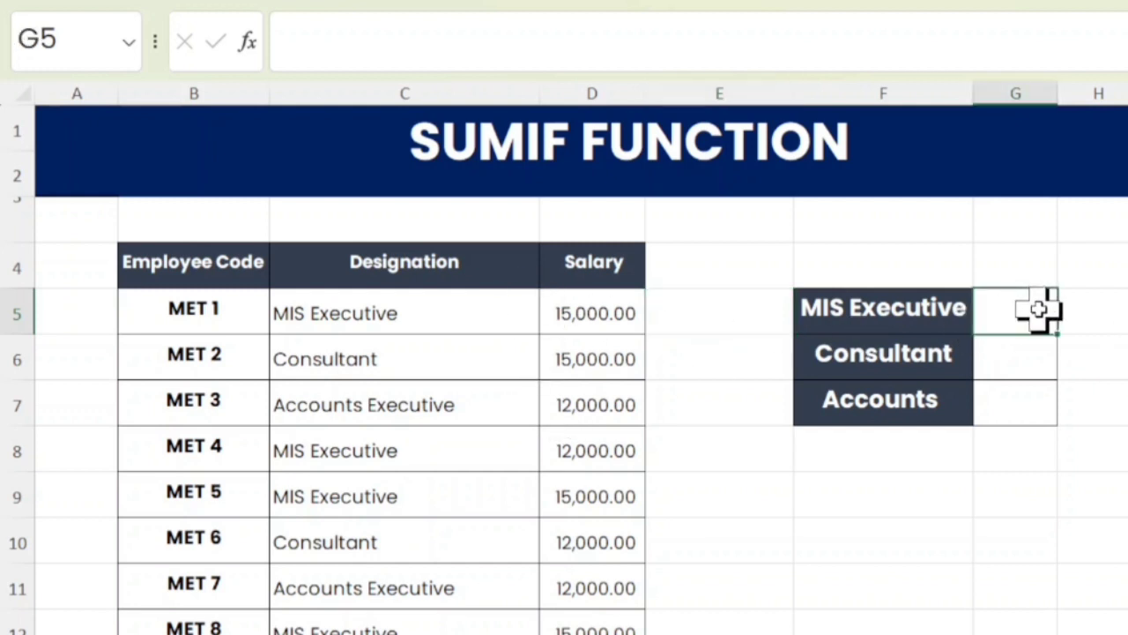
type("=sumif")
key("Tab")
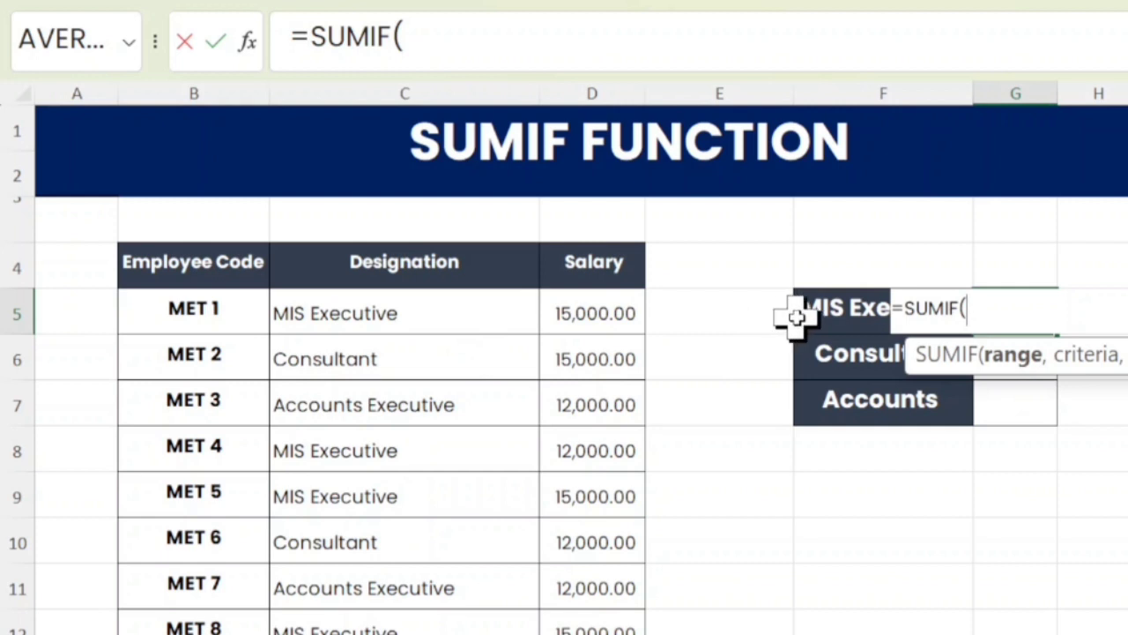
left_click_drag(390, 315, 401, 631)
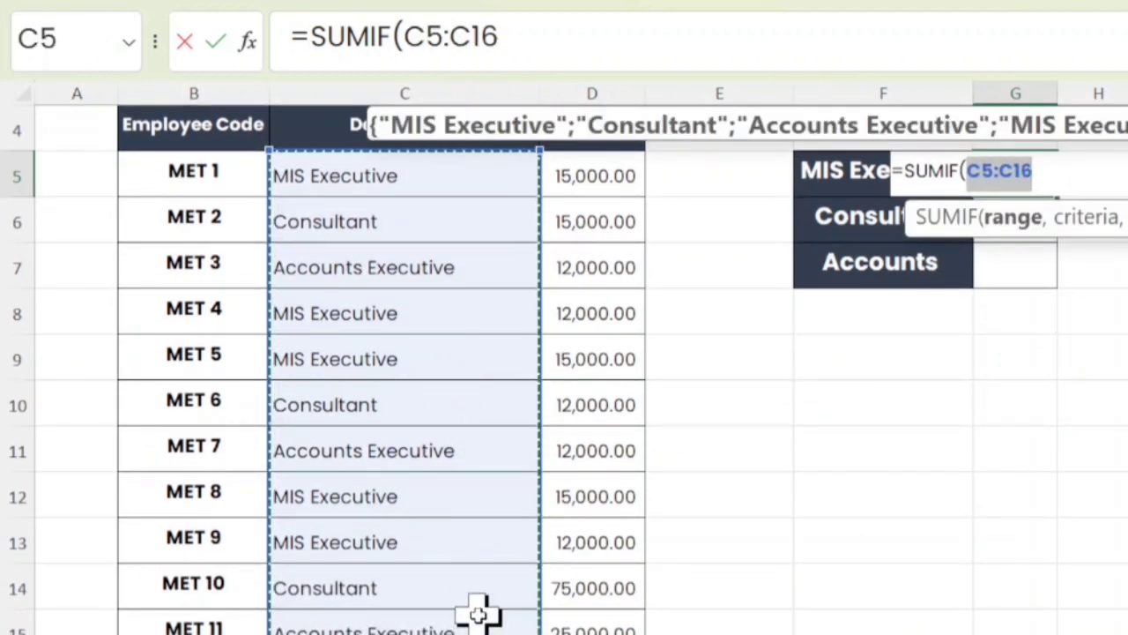
type(",")
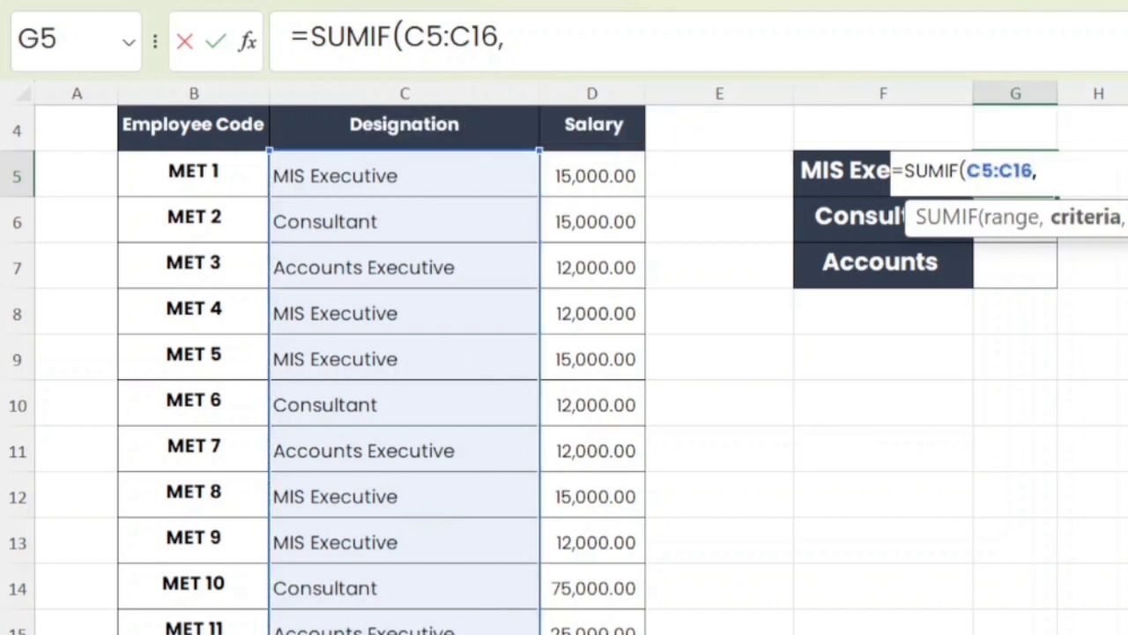
left_click(816, 170)
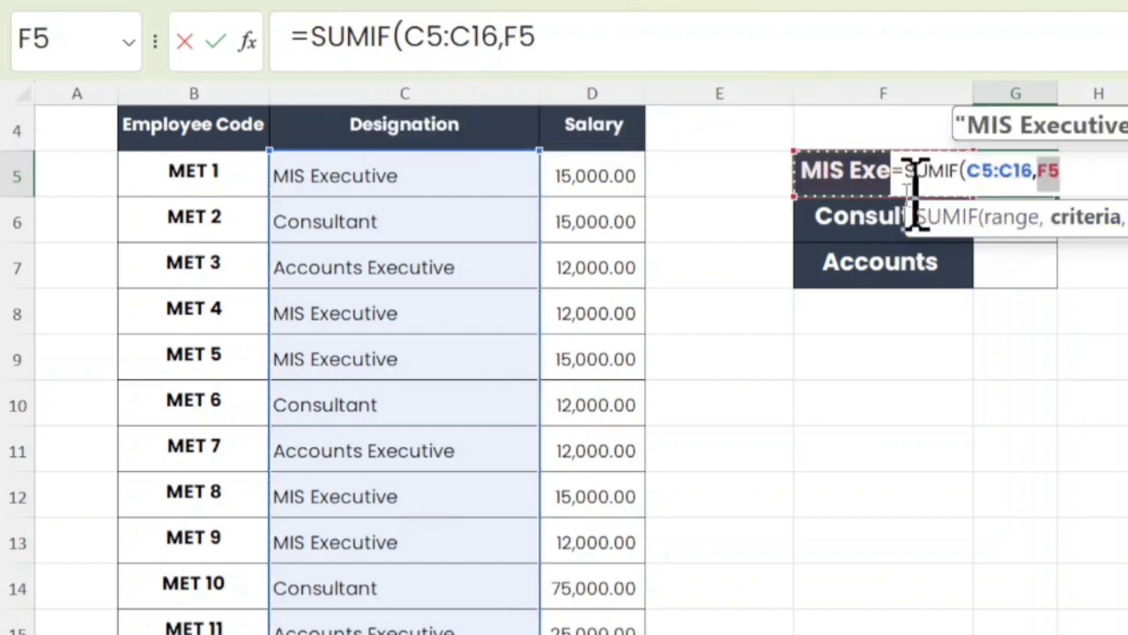
scroll(849, 206, "up", 3)
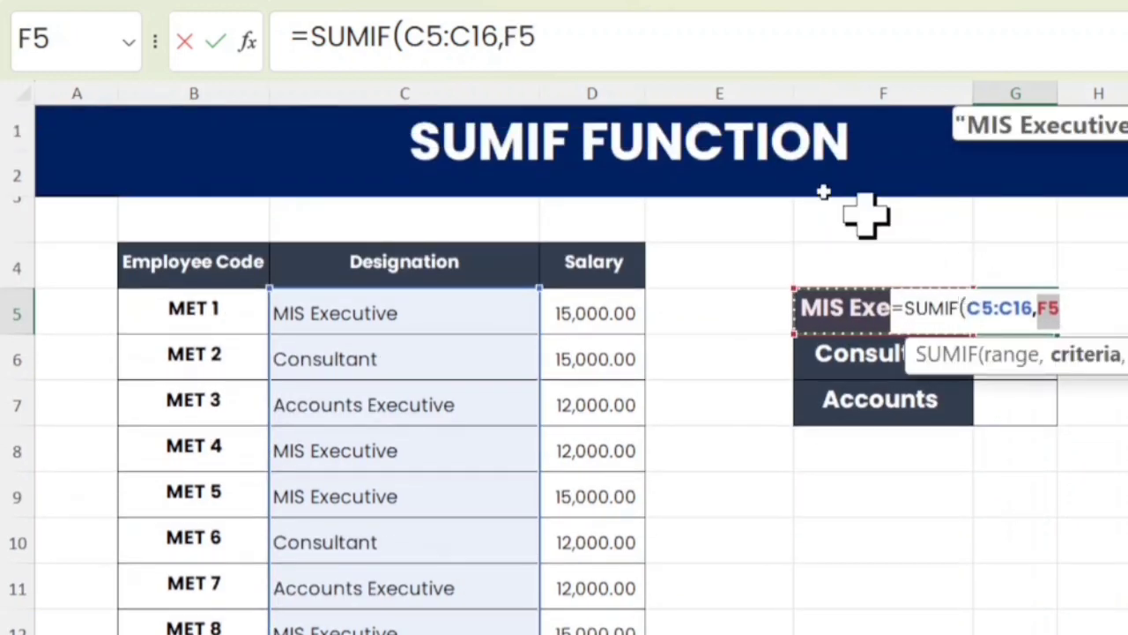
left_click(590, 40)
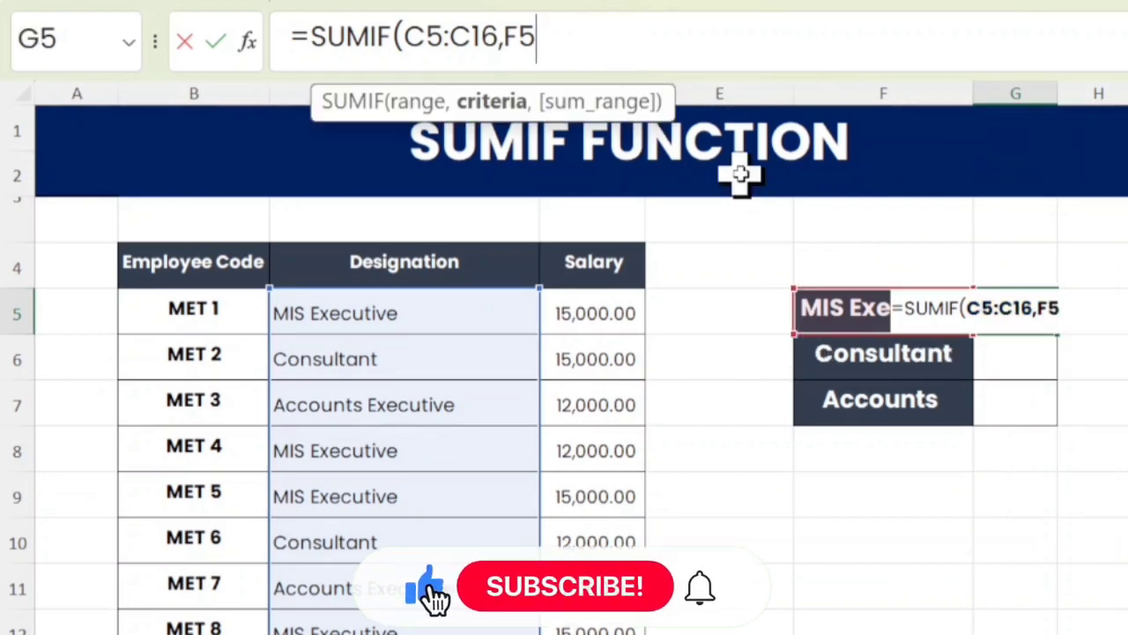
Add the salaries D5:D16 as the sum range and complete the SUMIF formula in G5
type(",")
left_click_drag(602, 312, 605, 633)
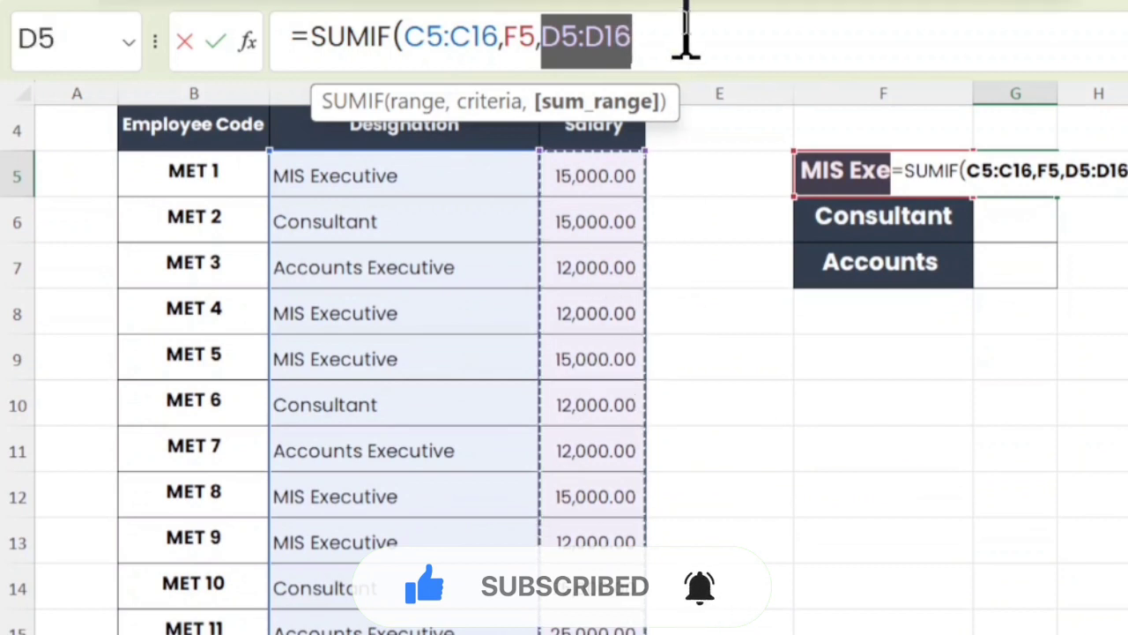
left_click(685, 34)
type(")")
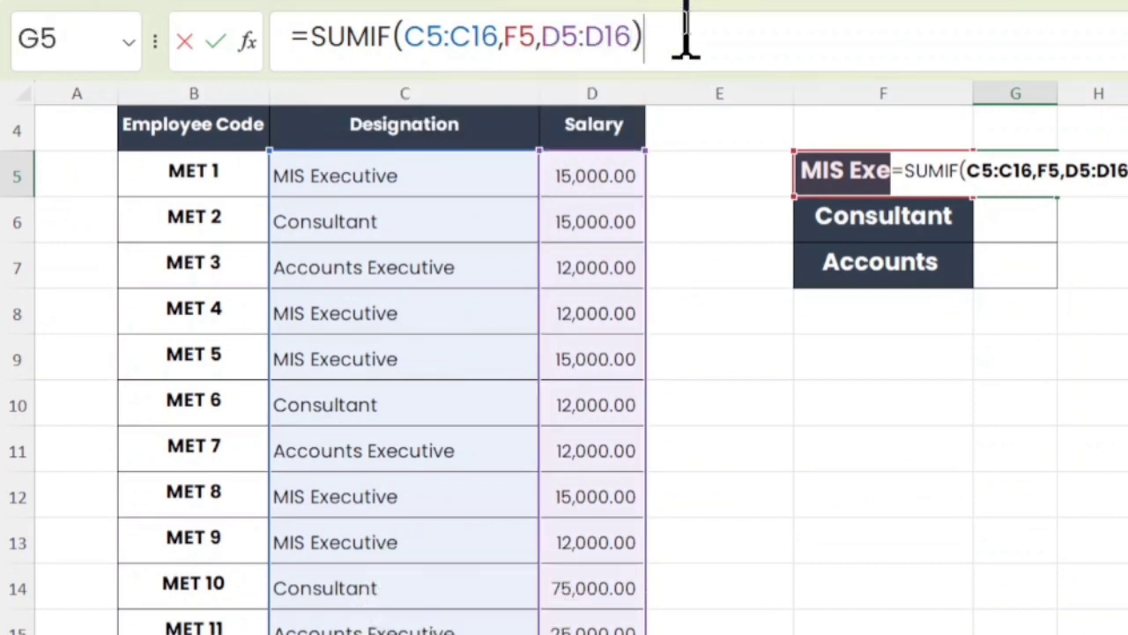
key("Return")
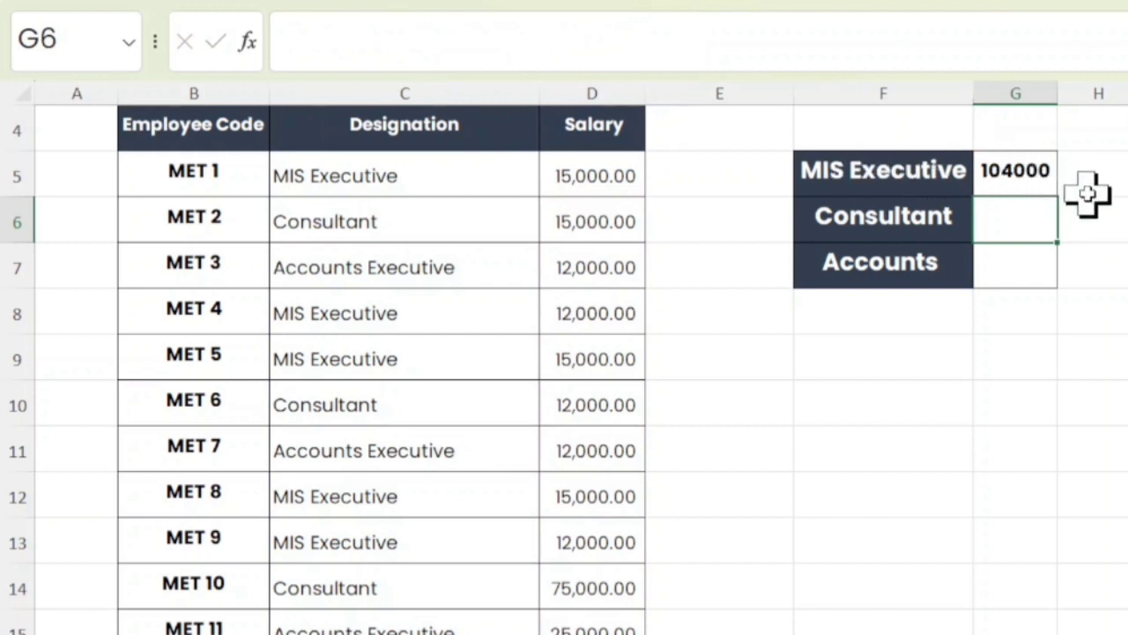
Make both ranges in the G5 formula absolute, giving =SUMIF($C$5:$C$16,F5,$D$5:$D$16)
left_click(1034, 177)
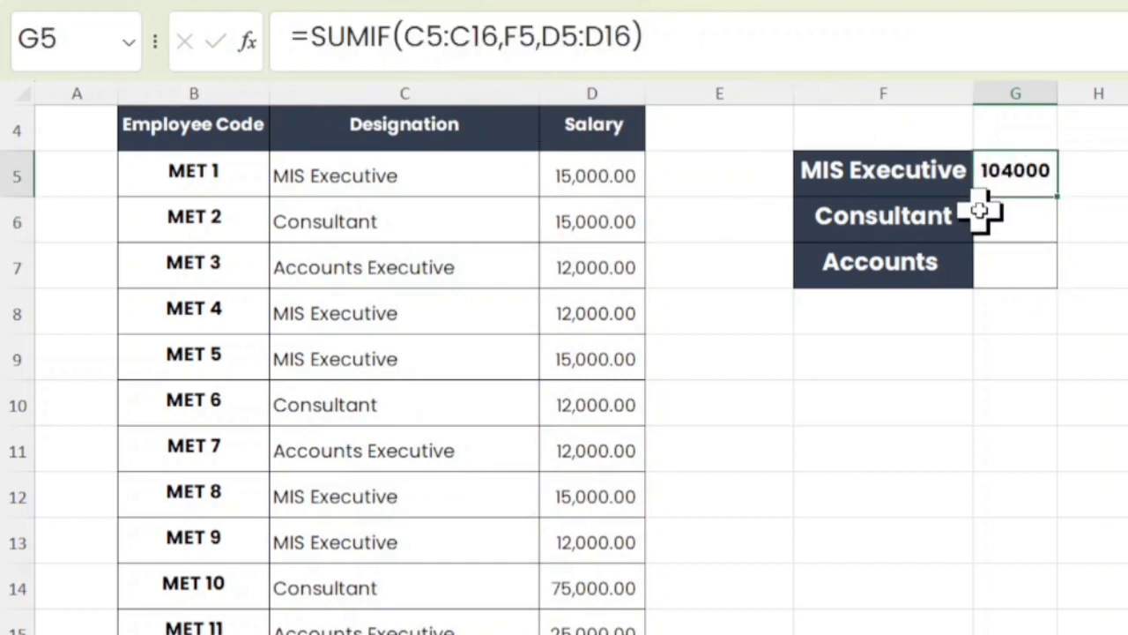
key("F2")
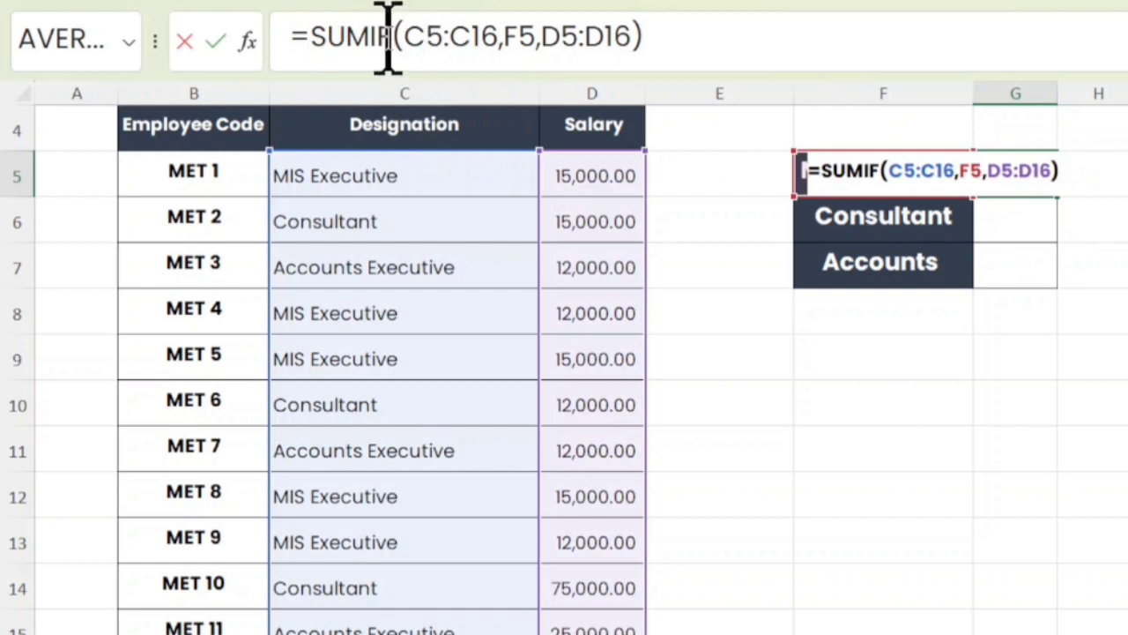
left_click_drag(409, 39, 497, 51)
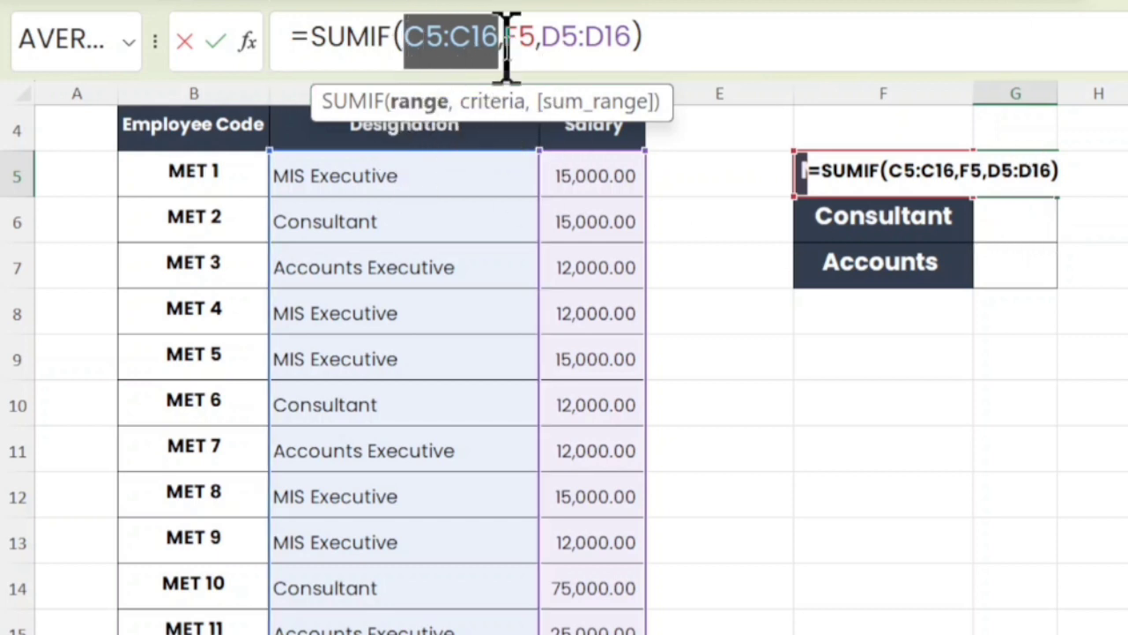
key("F4")
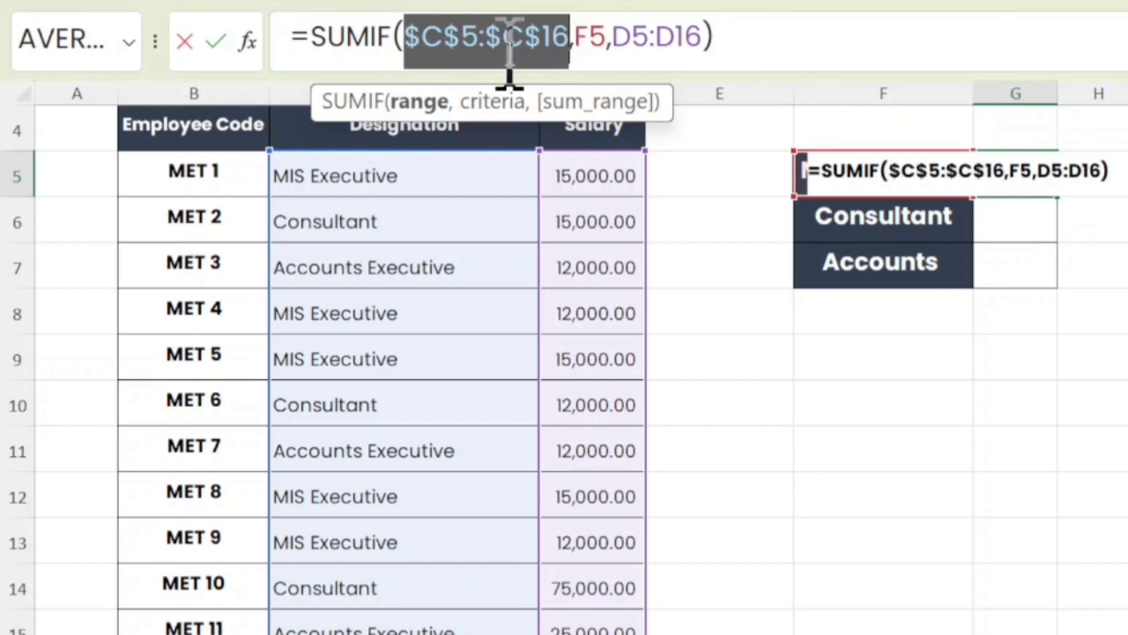
left_click(573, 39)
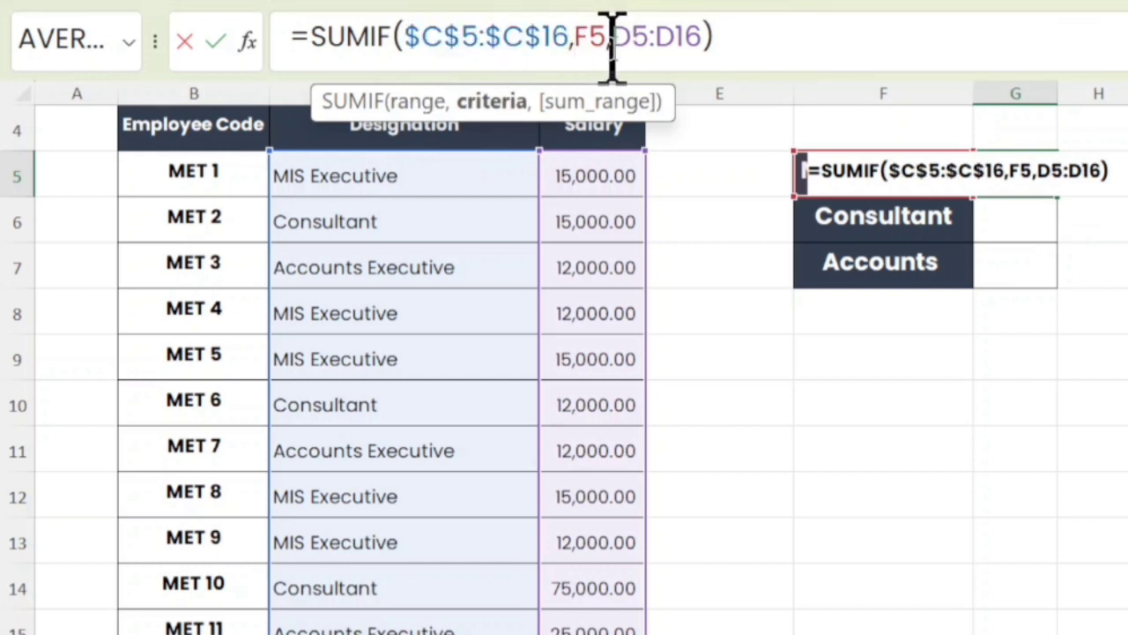
left_click_drag(615, 49, 816, 44)
key("F4")
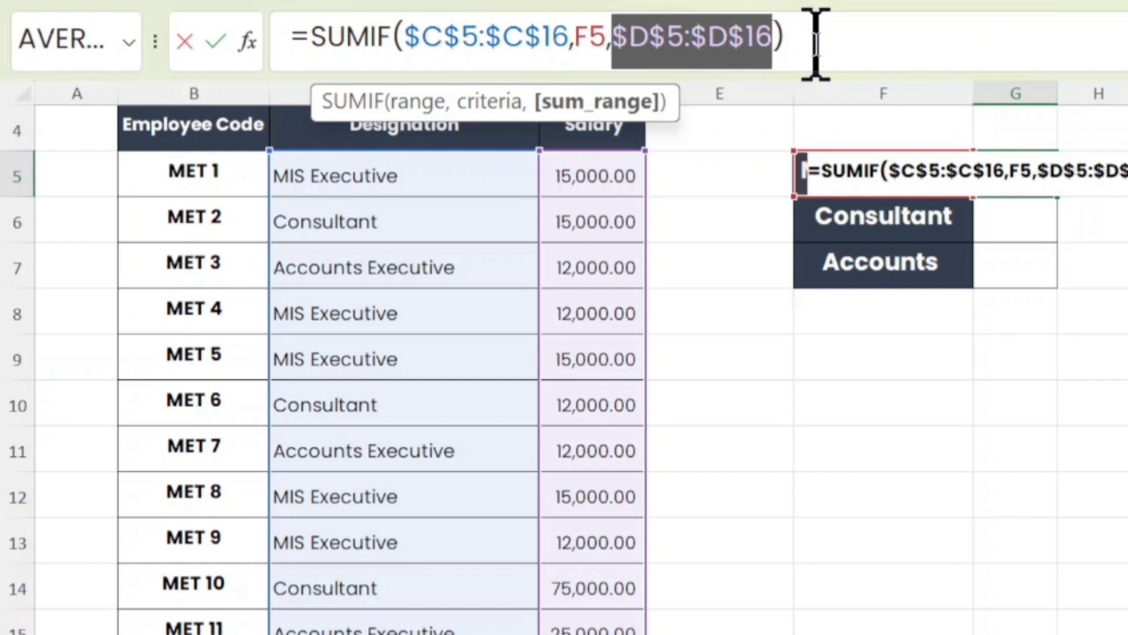
key("Return")
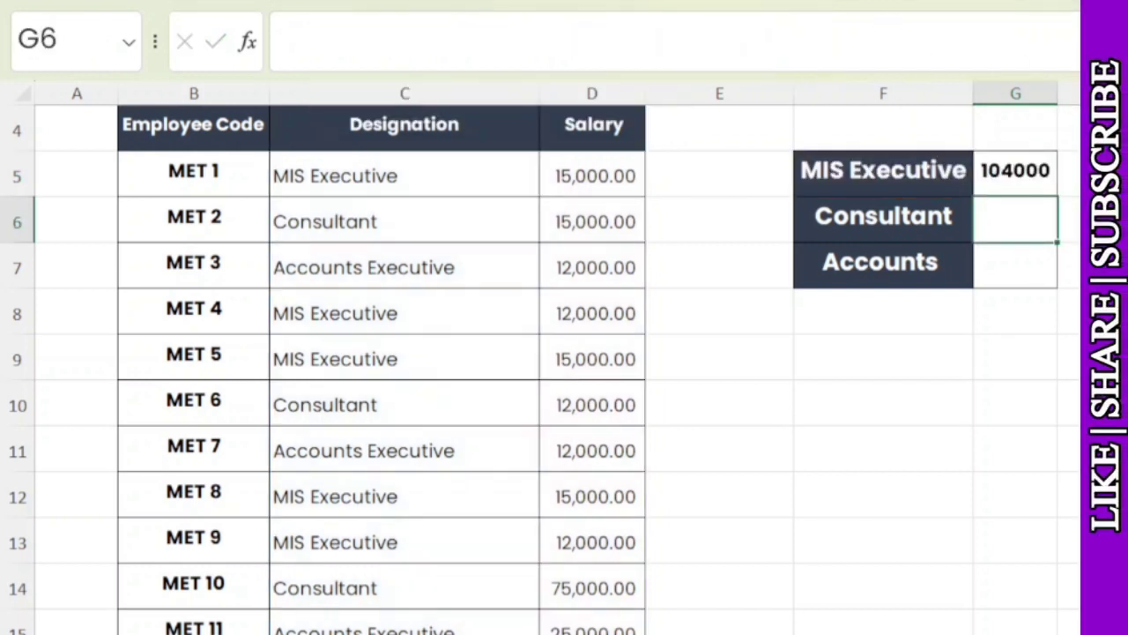
Fill the SUMIF formula from G5 down to the Accounts row in G7
left_click(1062, 186)
left_click(1031, 185)
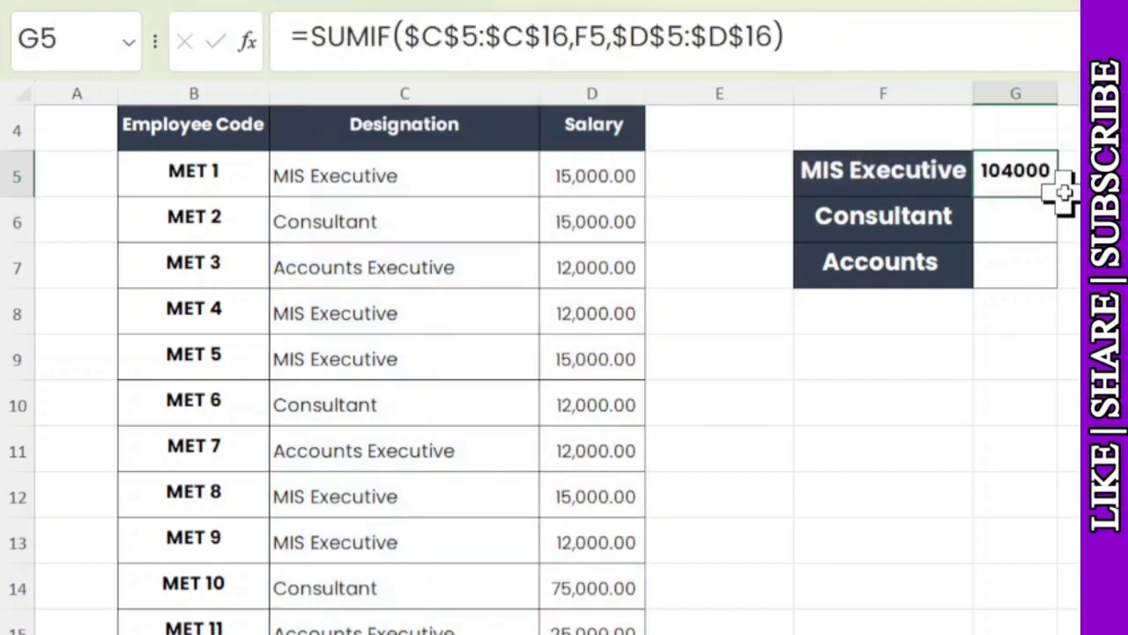
left_click_drag(1057, 201, 1053, 285)
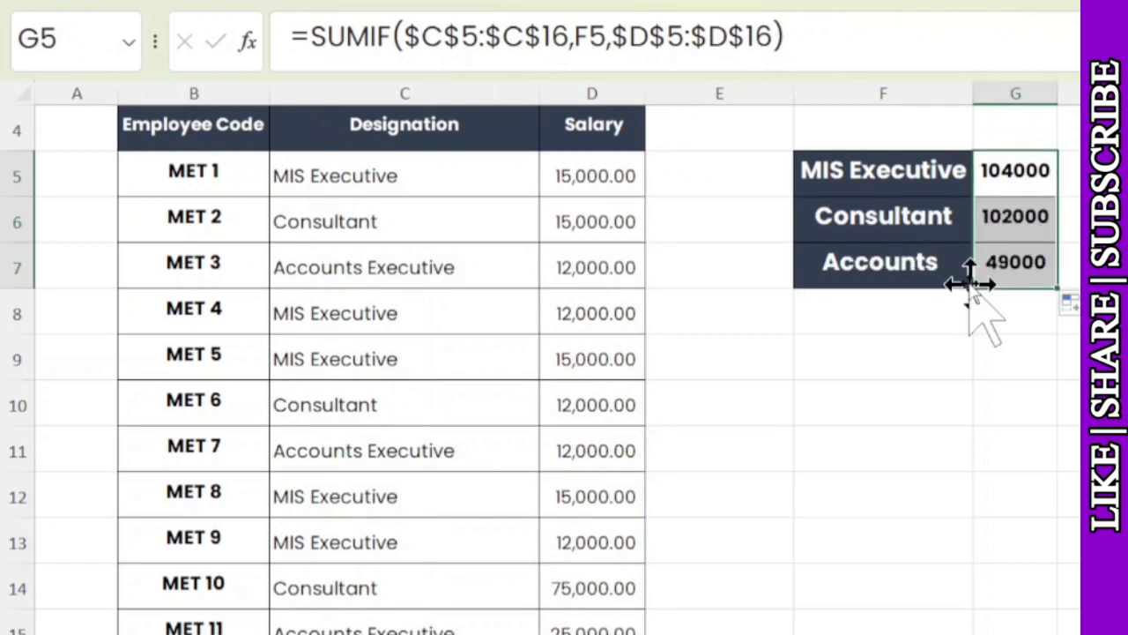
scroll(970, 284, "up", 1)
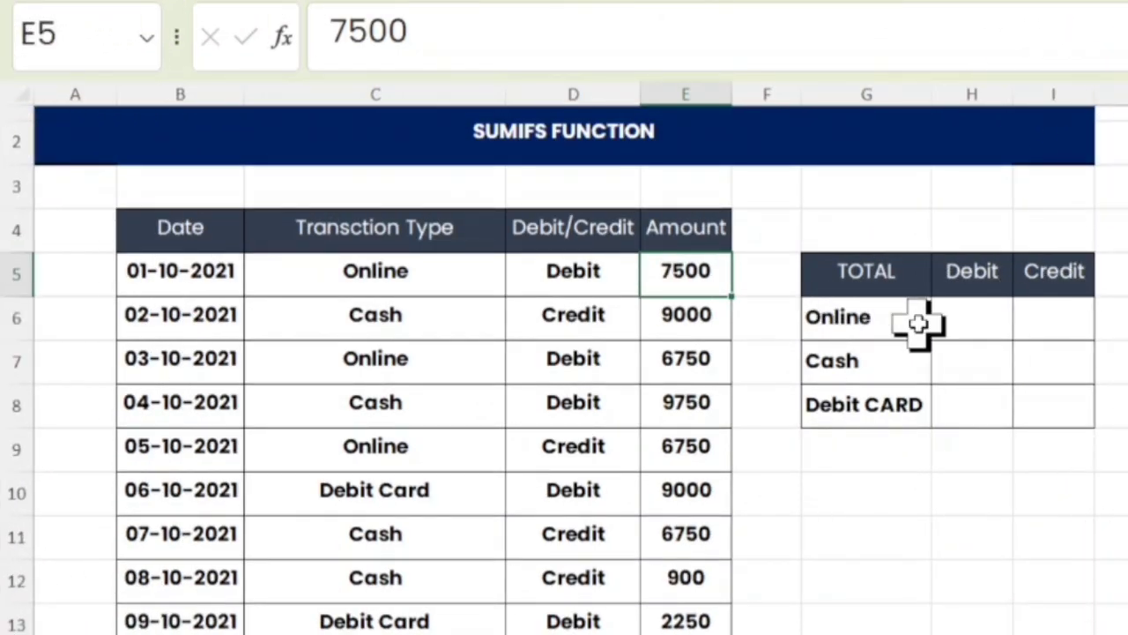
On the SUMIFS sheet, start a SUMIFS formula in H6 with the absolute amounts $E$5:$E$16 as sum range
left_click(977, 316)
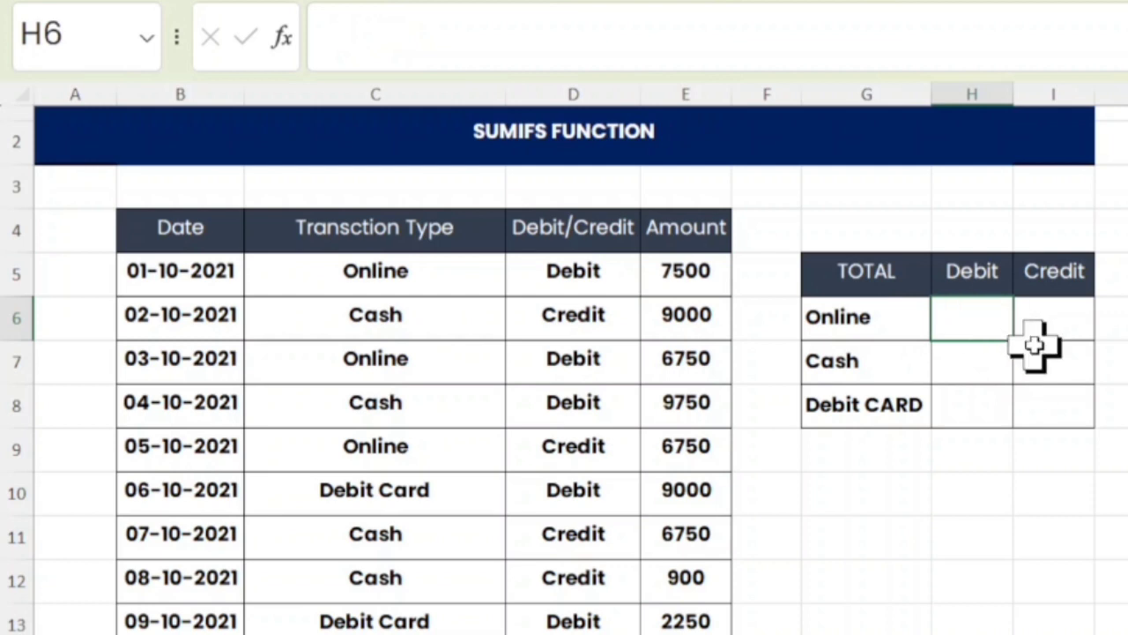
type("=s")
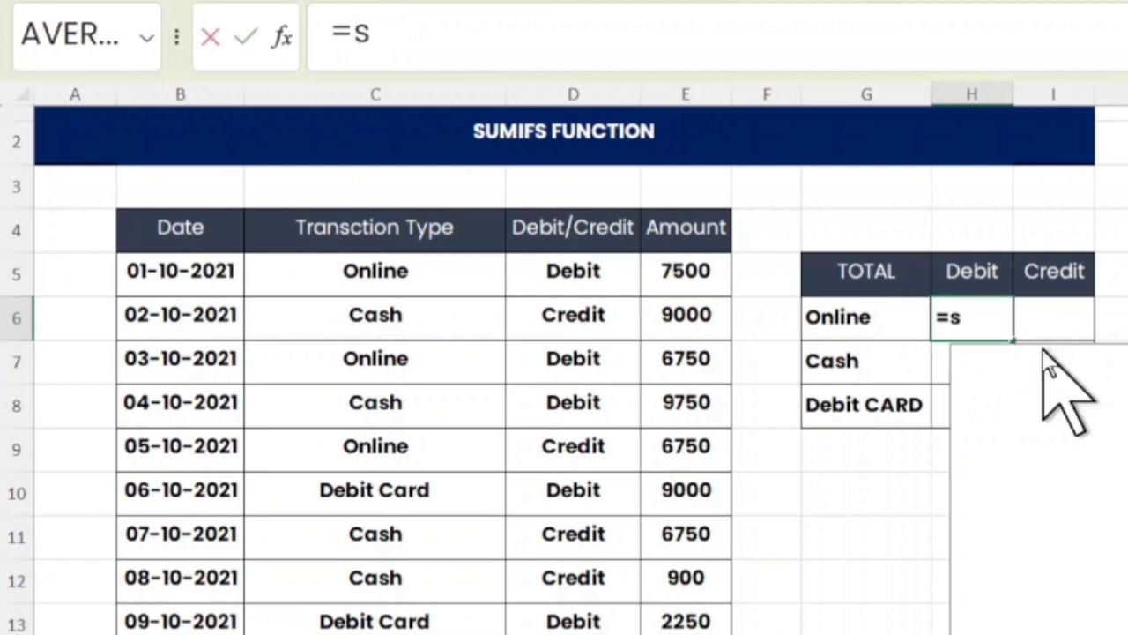
type("umif")
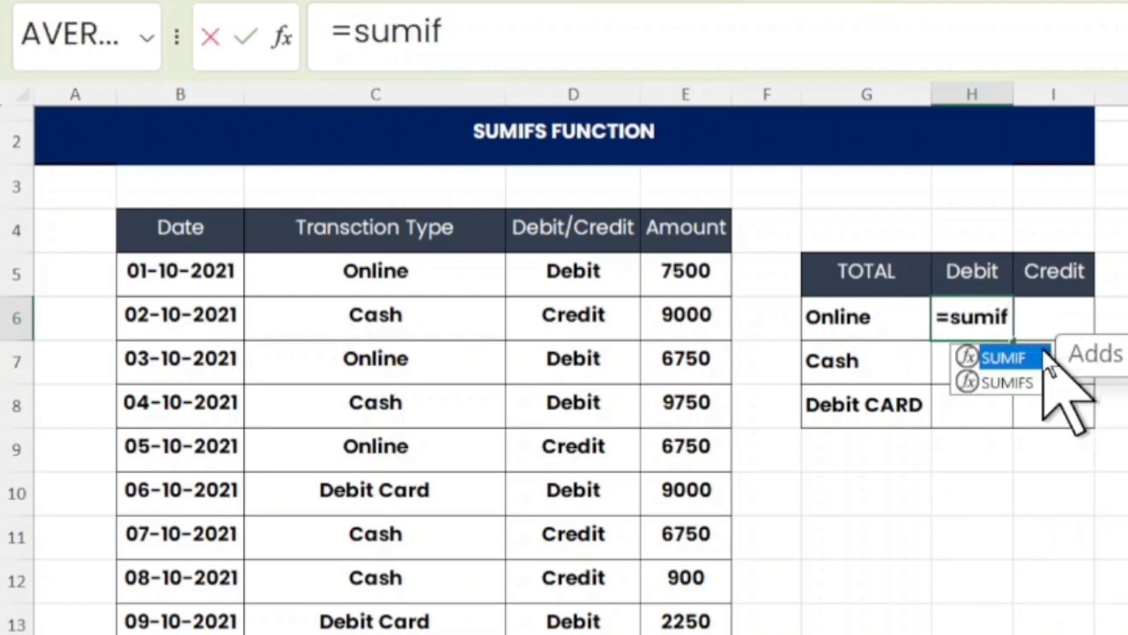
type("s")
key("Tab")
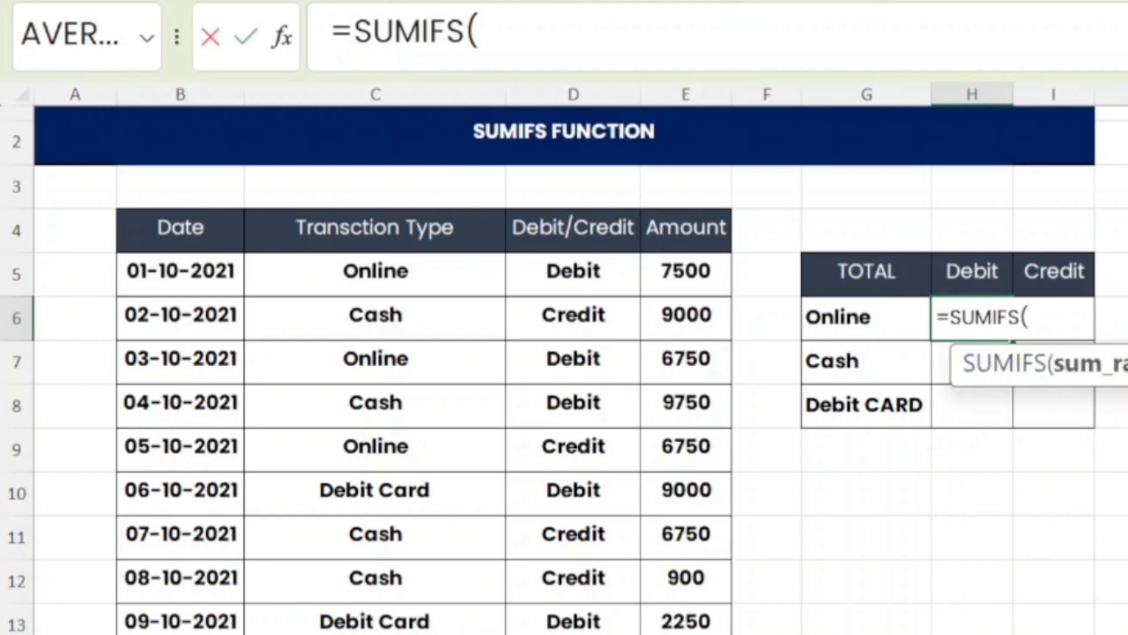
left_click_drag(692, 280, 692, 634)
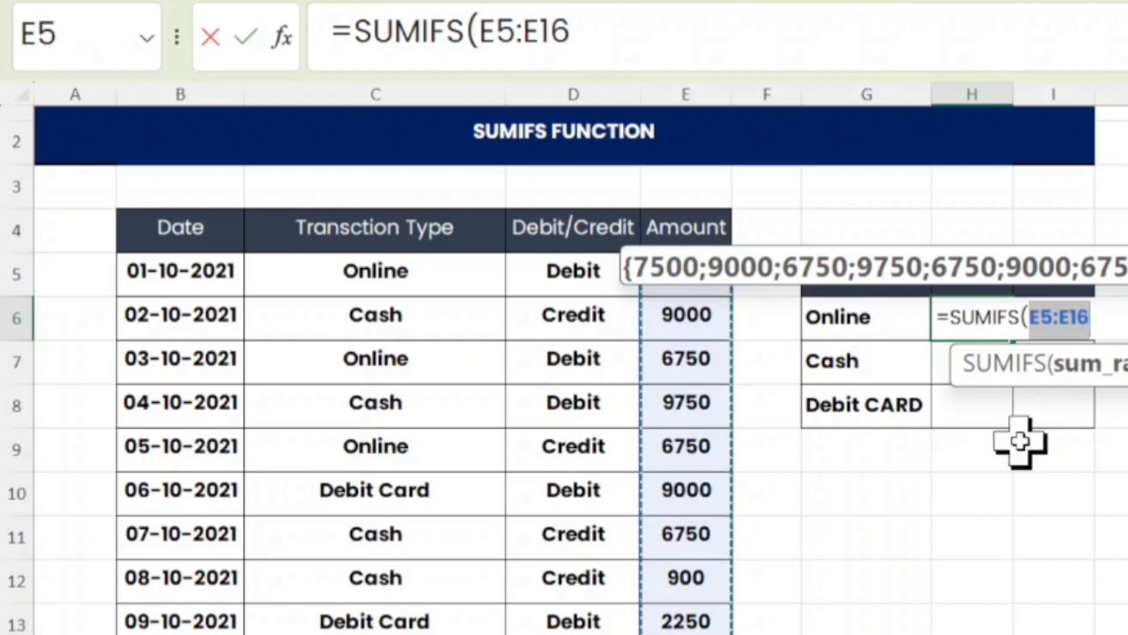
key("F4")
left_click(733, 35)
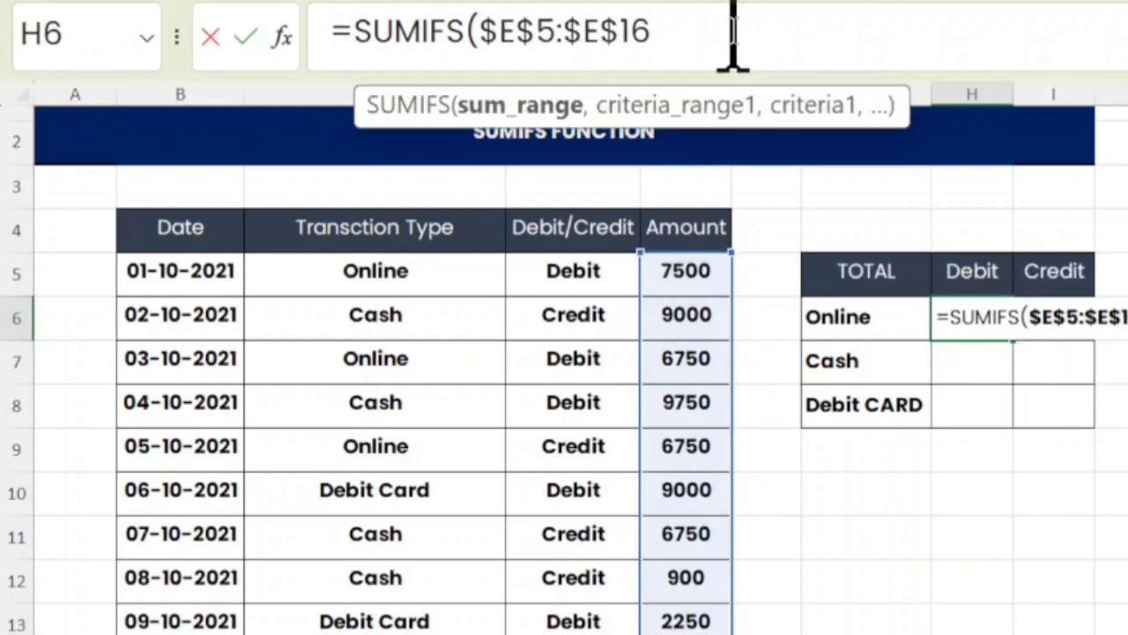
type(",")
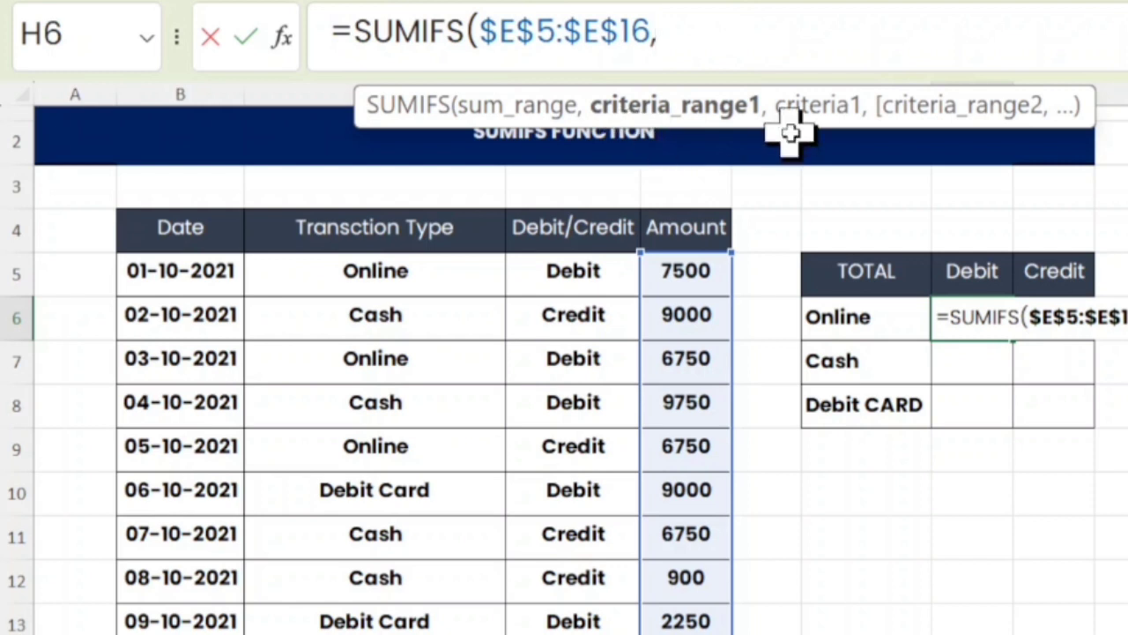
Add the transaction types $C$5:$C$16 as the first criteria range, with the column-locked cell $G6 as its criterion
left_click_drag(349, 282, 379, 633)
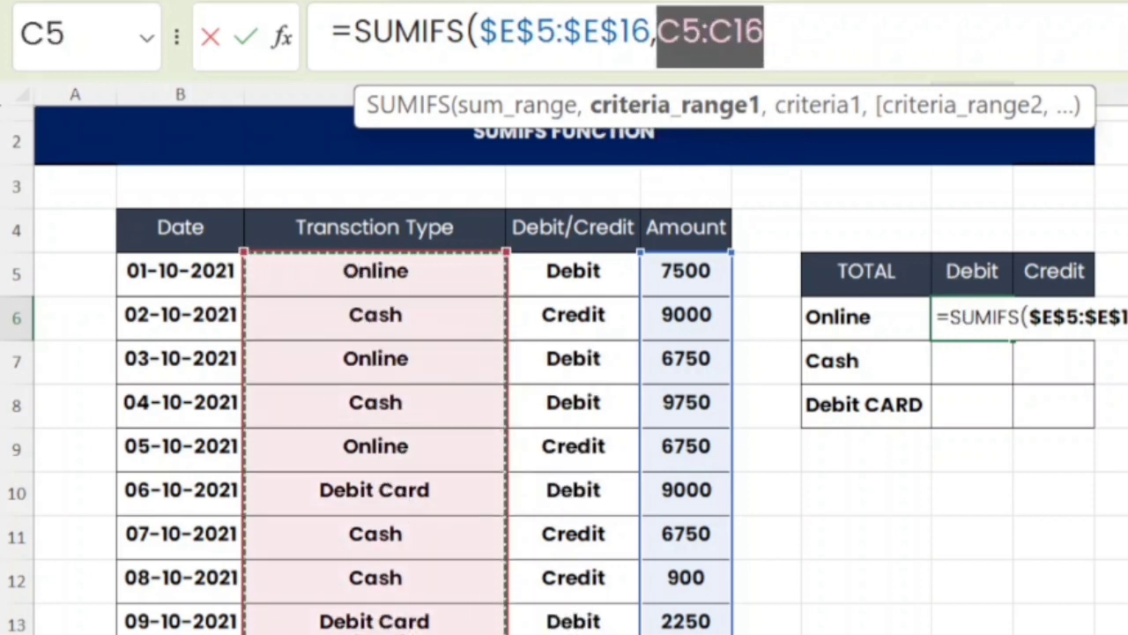
key("F4")
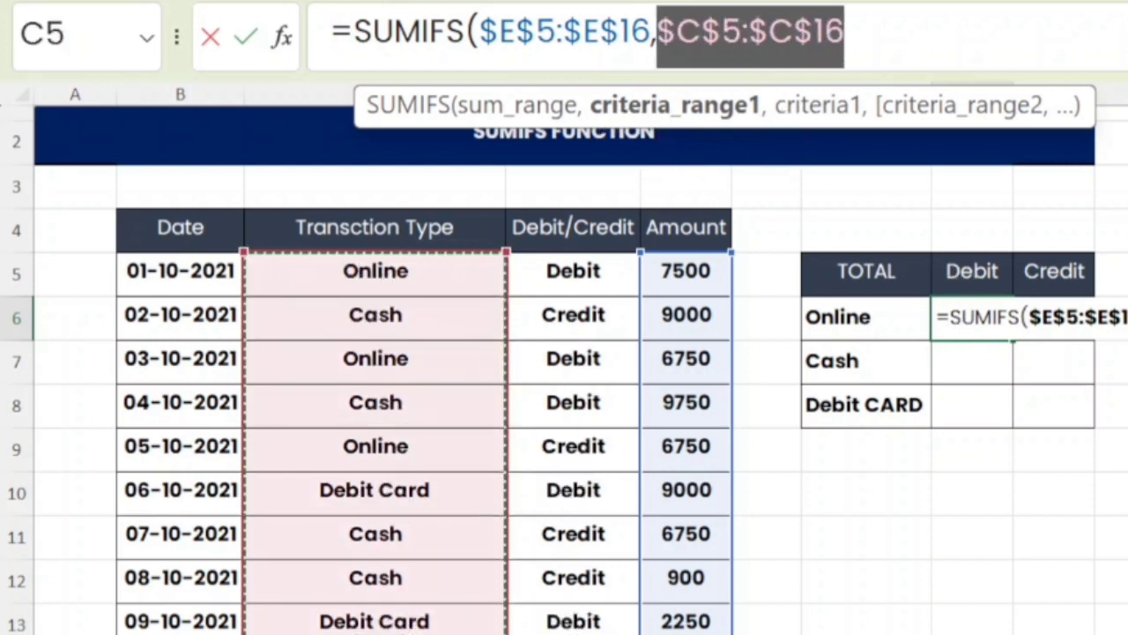
left_click(860, 314)
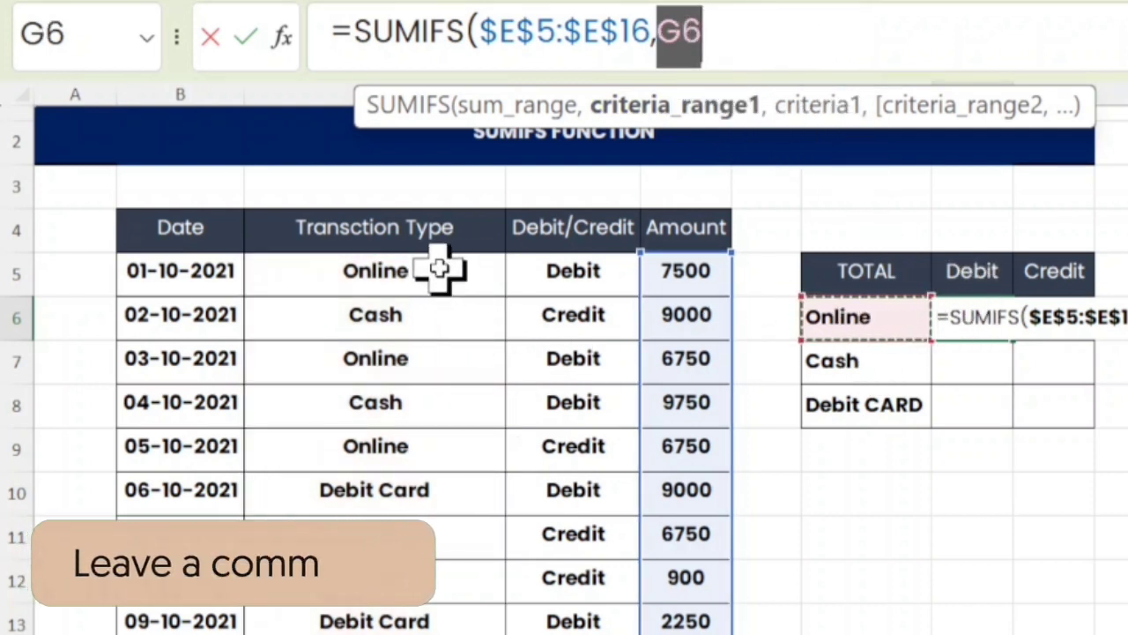
left_click_drag(439, 269, 437, 633)
key("F4")
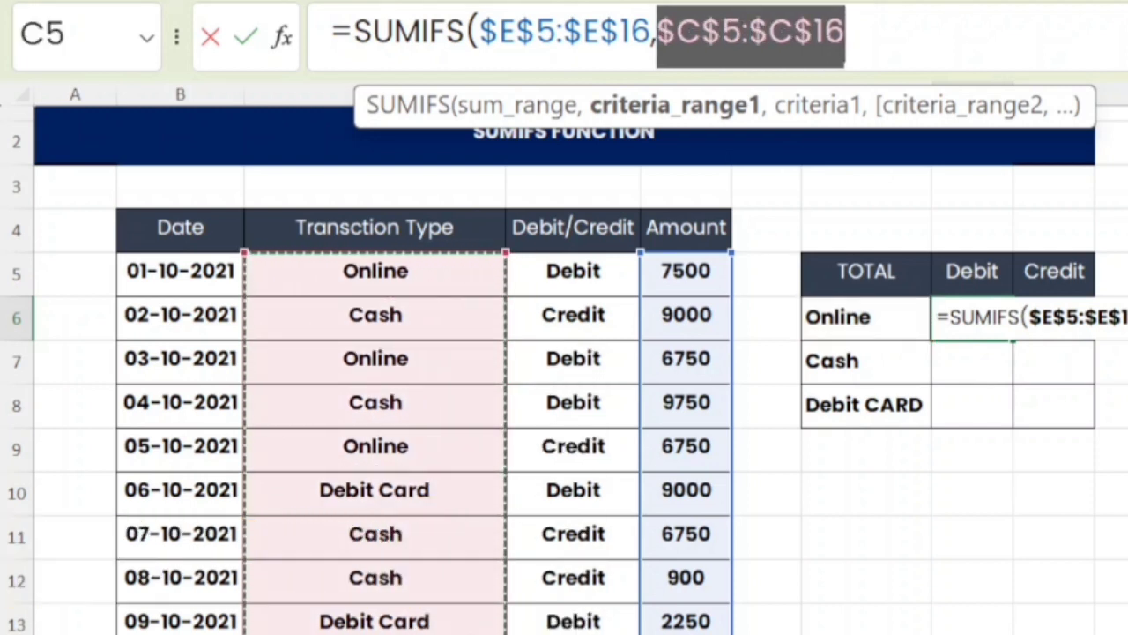
type(",")
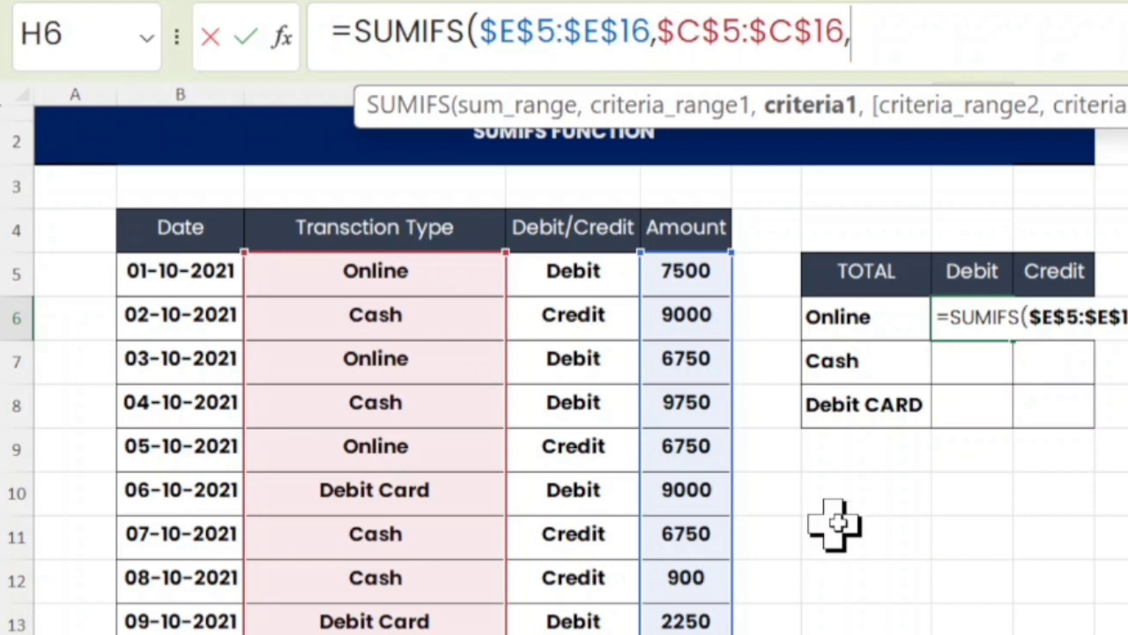
left_click(850, 317)
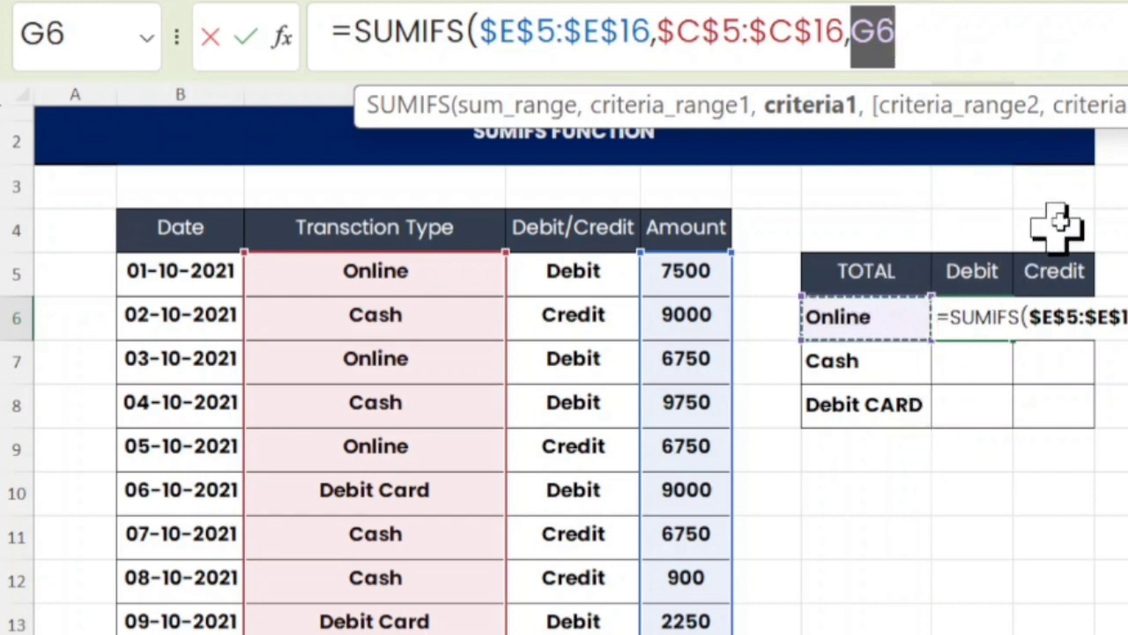
left_click_drag(1116, 102, 1021, 154)
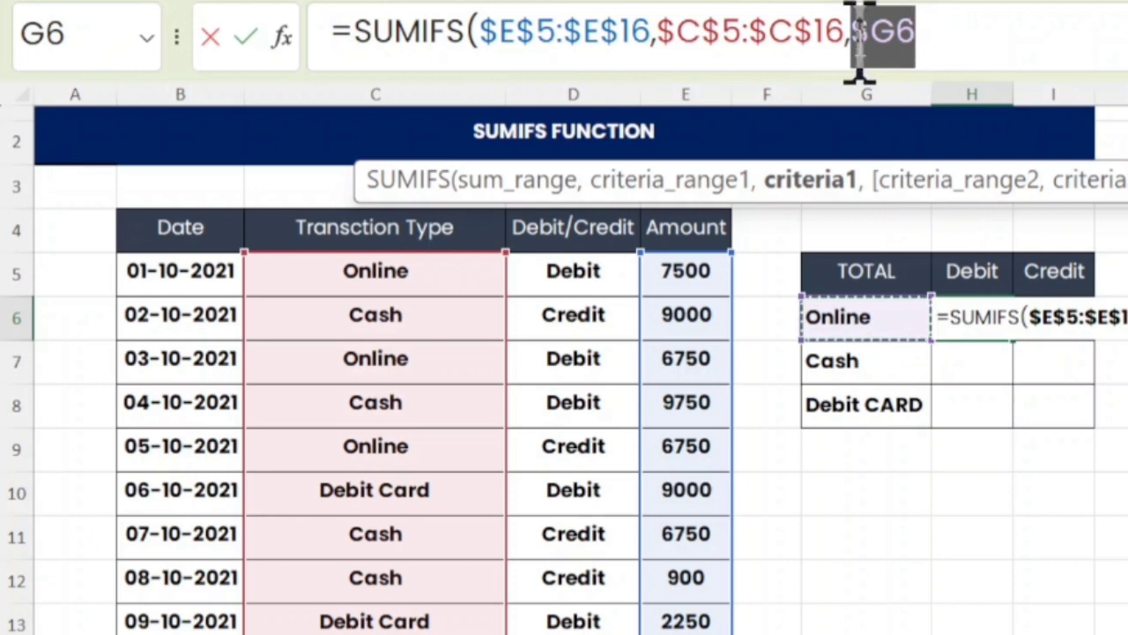
left_click(948, 36)
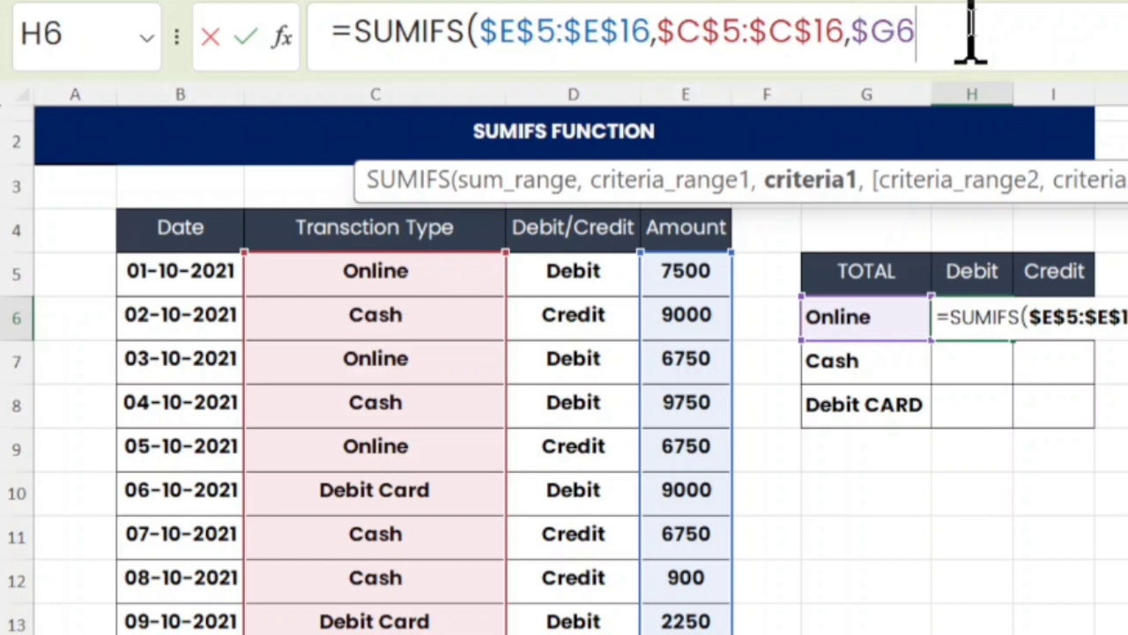
type(",")
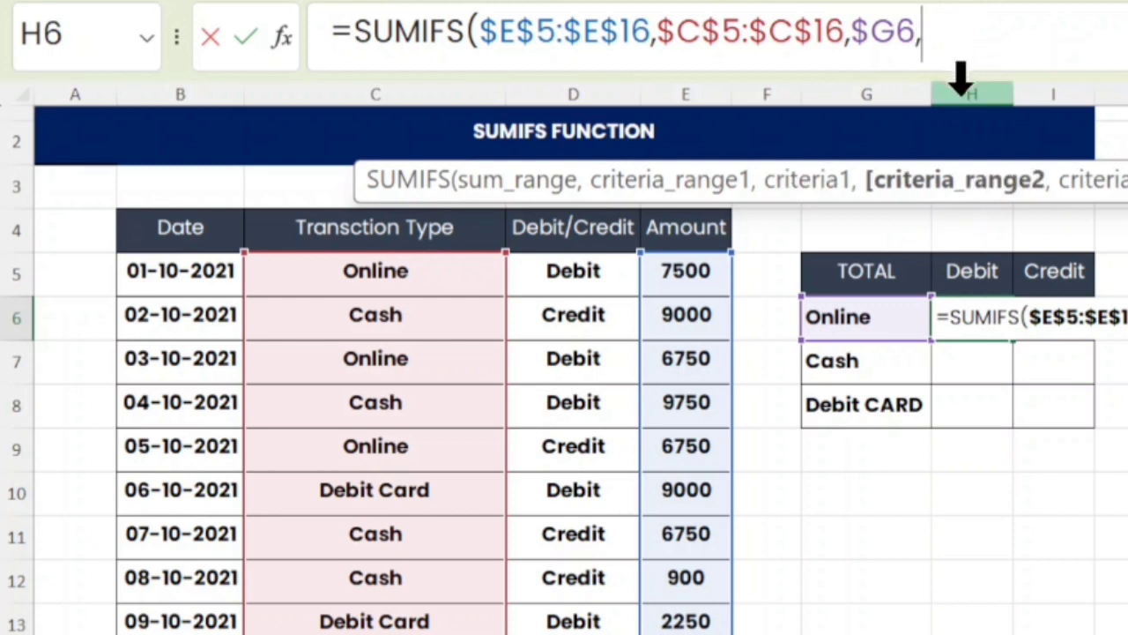
Add $D$5:$D$16 as the second criteria range with H$5 as its criterion and complete the SUMIFS formula in H6
left_click_drag(573, 282, 578, 633)
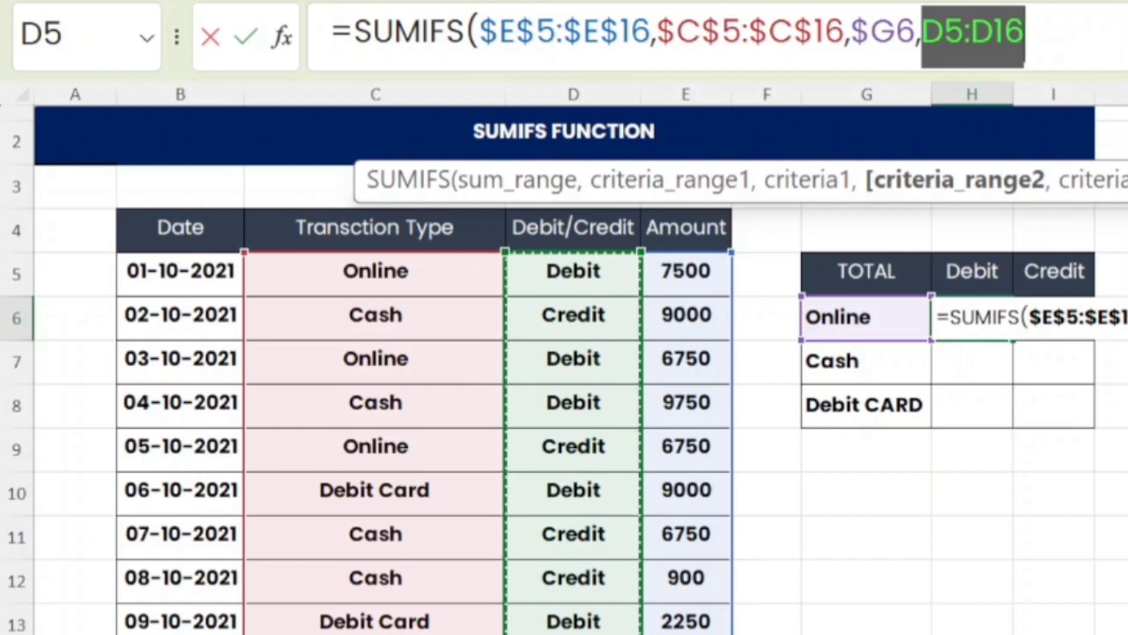
key("F4")
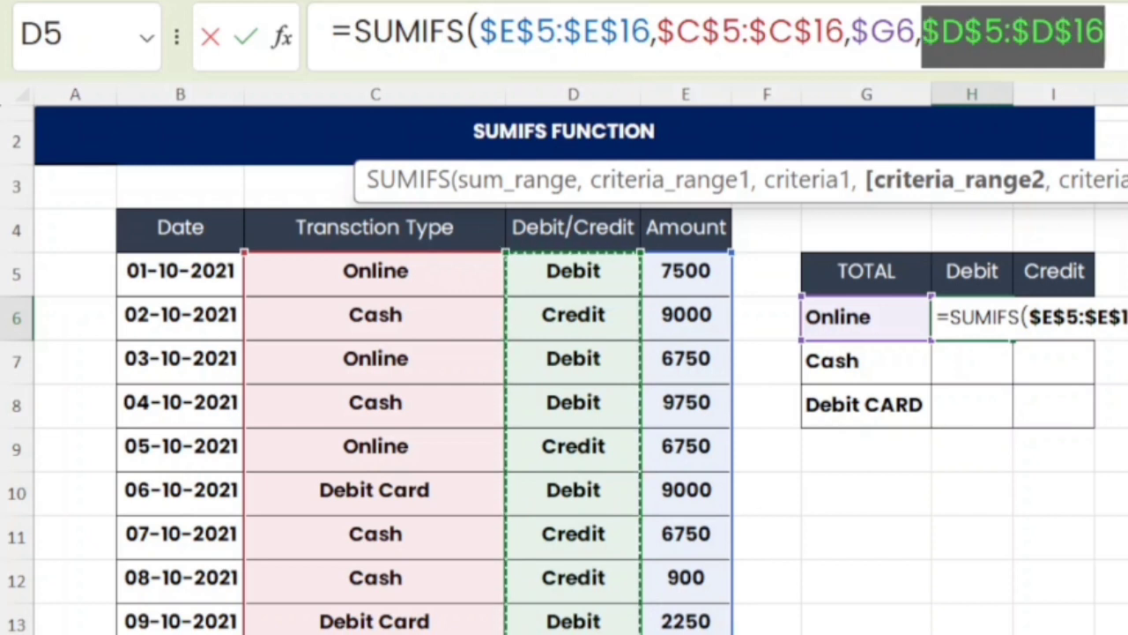
left_click(1106, 34)
type(",")
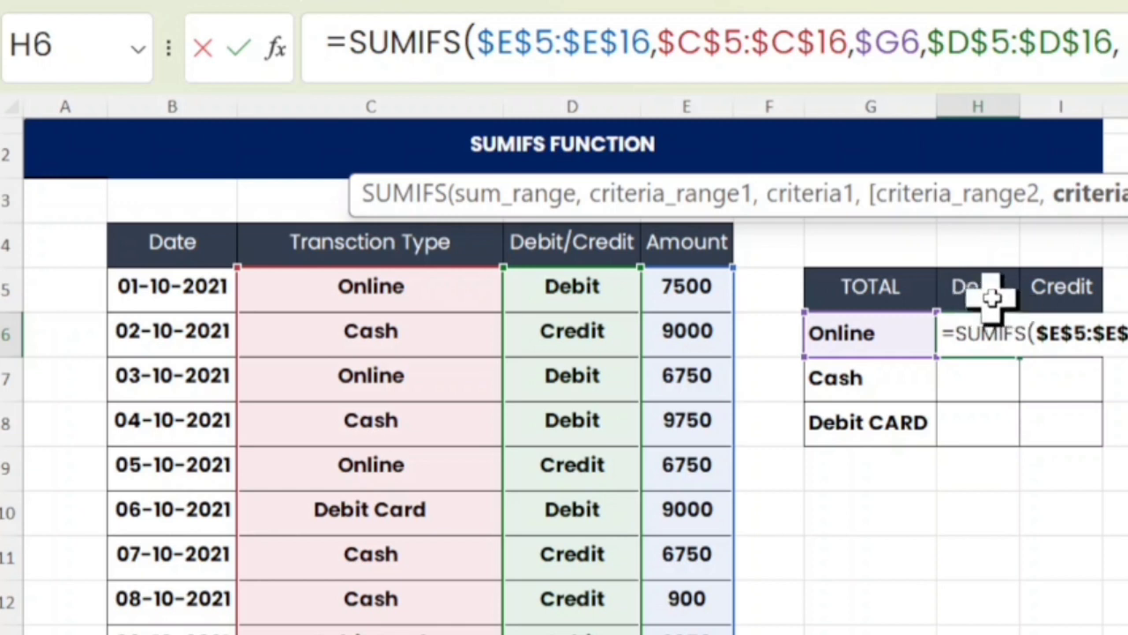
left_click(997, 284)
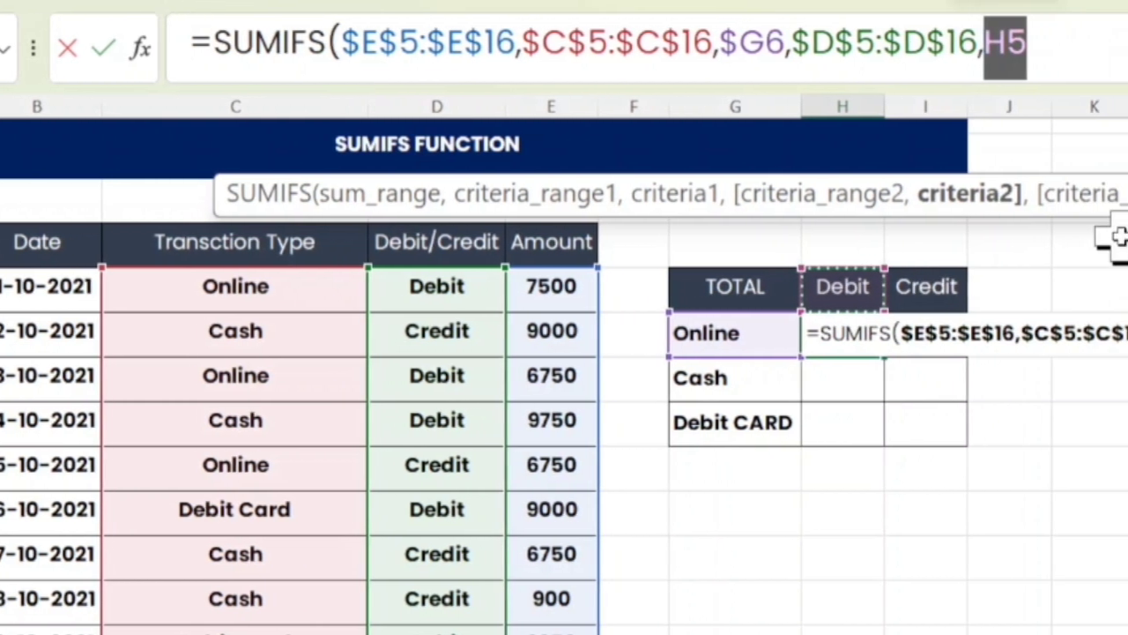
key("F4")
key("F4")
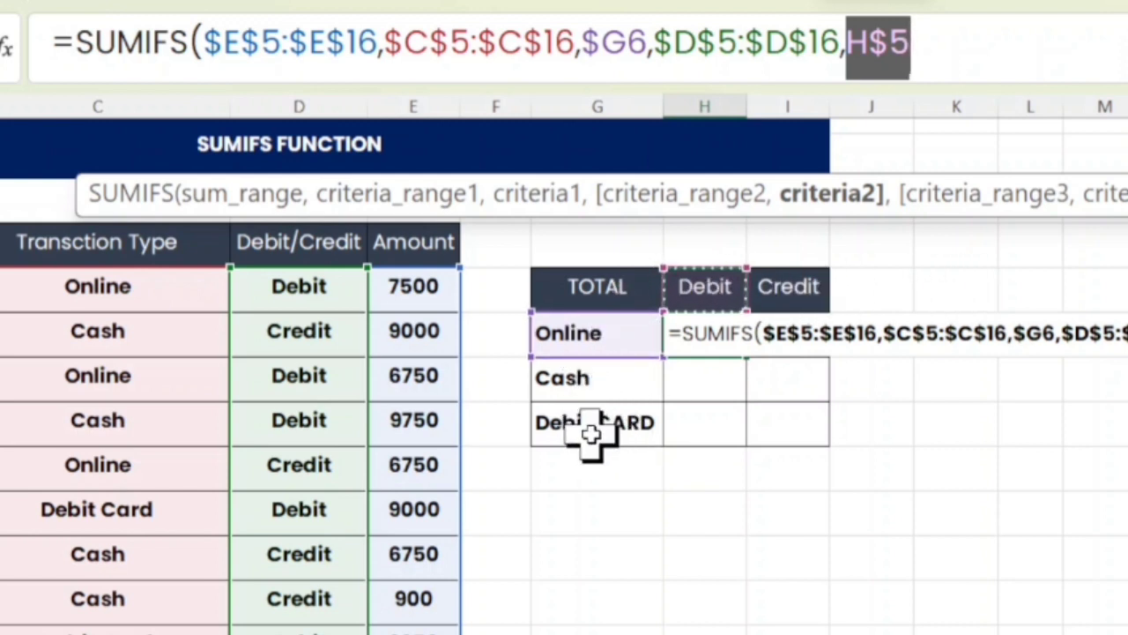
left_click(983, 48)
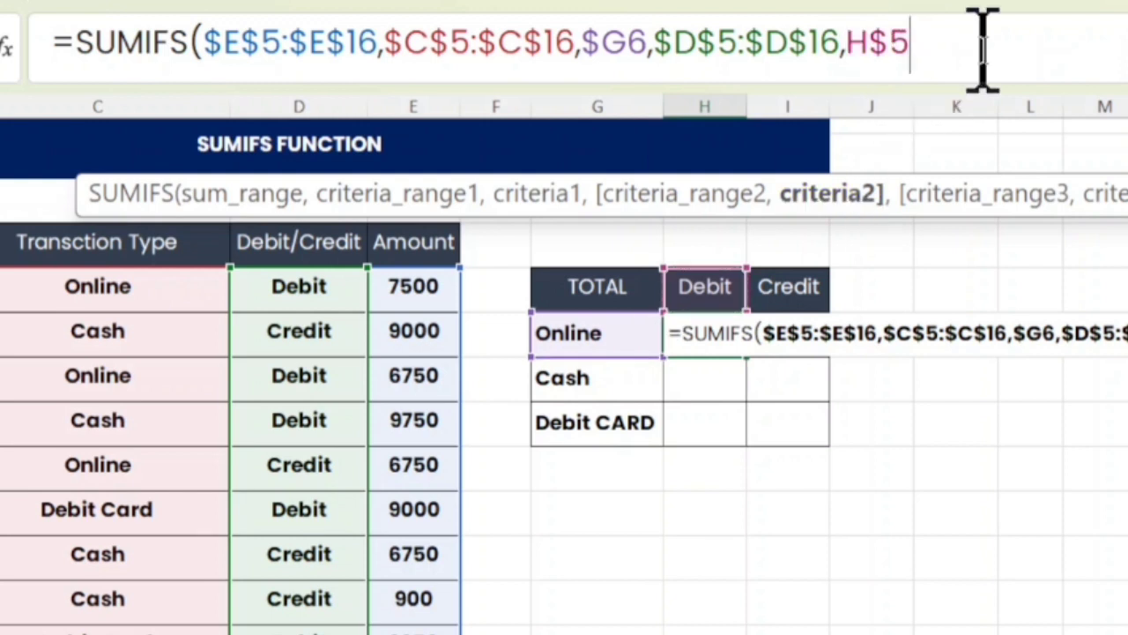
type(")")
key("Return")
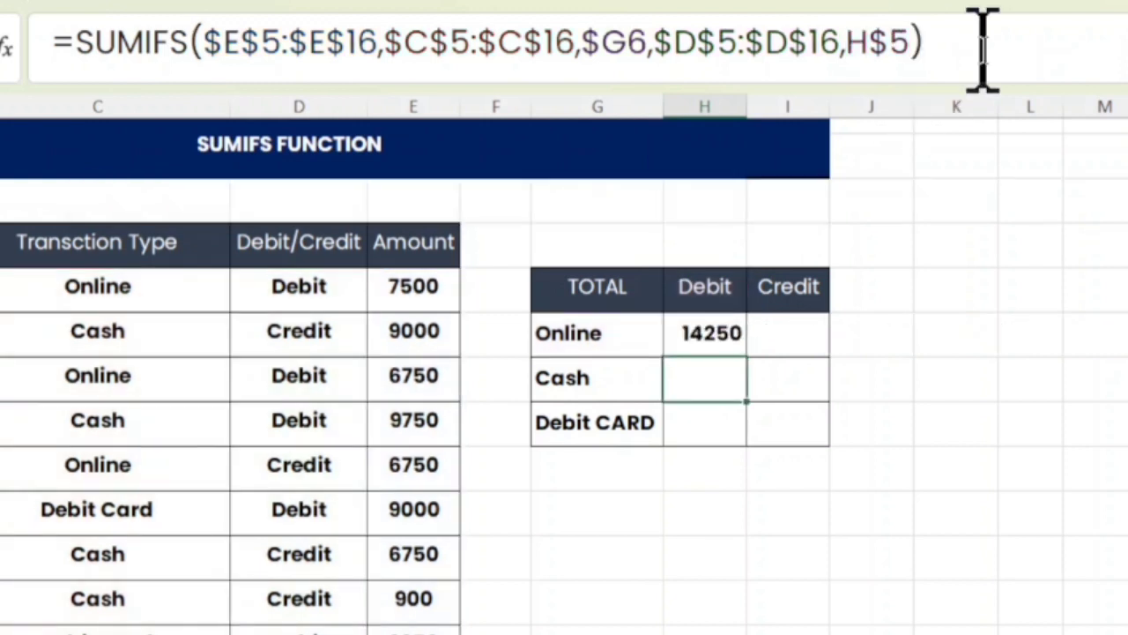
Fill the SUMIFS formula from H6 through the Debit and Credit totals for Online, Cash and Debit CARD, H6:I8
key("Up")
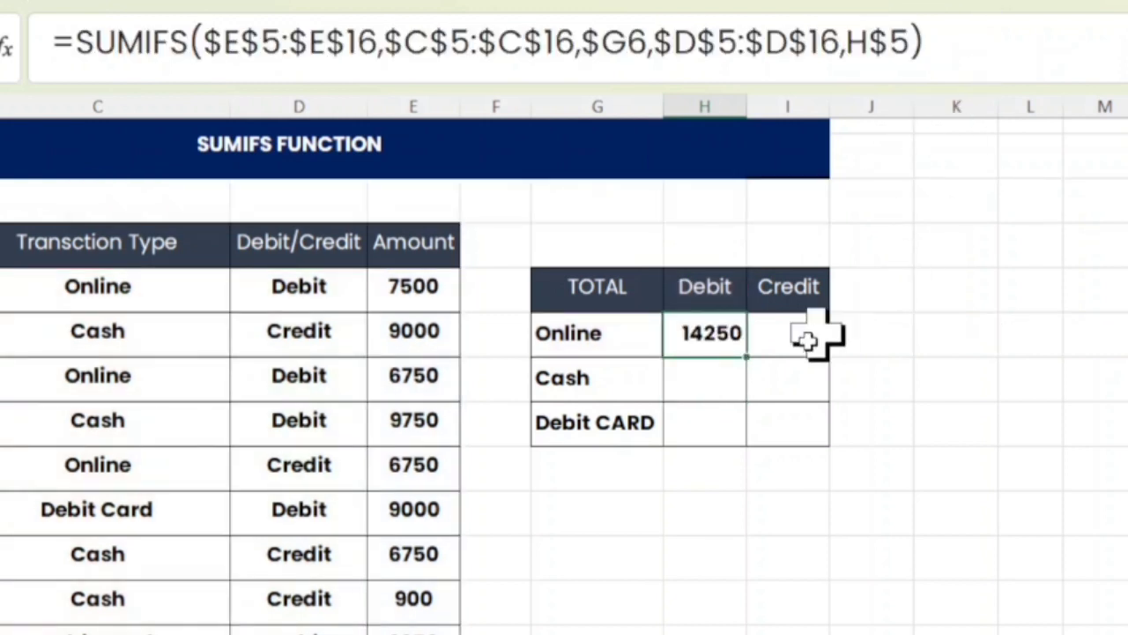
left_click_drag(745, 357, 747, 432)
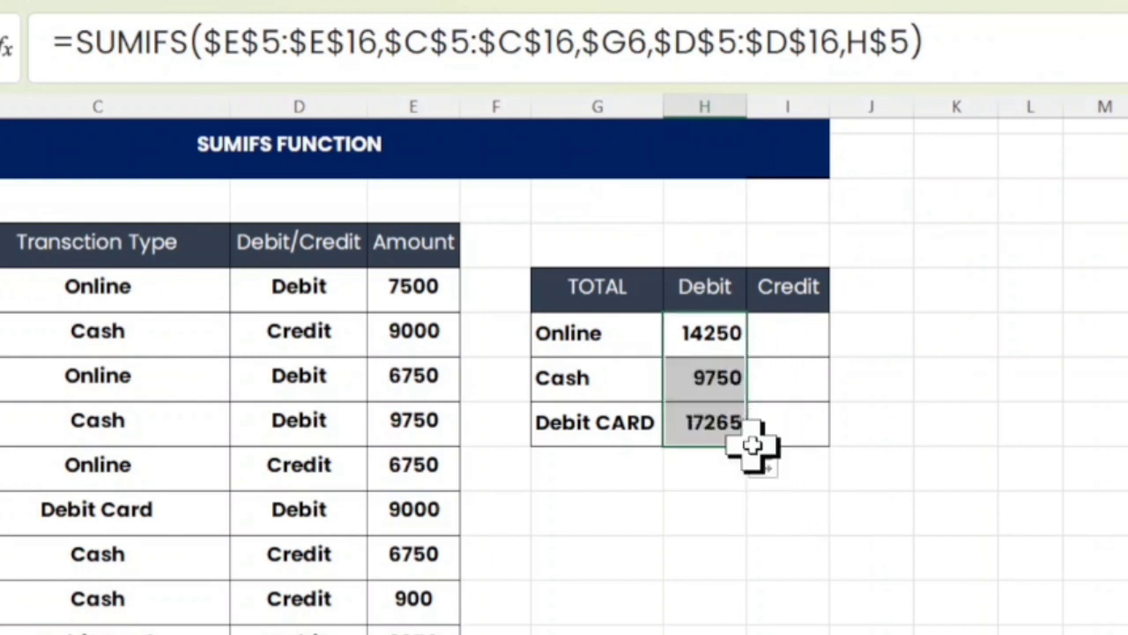
left_click(751, 436)
left_click(712, 337)
left_click_drag(745, 356, 837, 436)
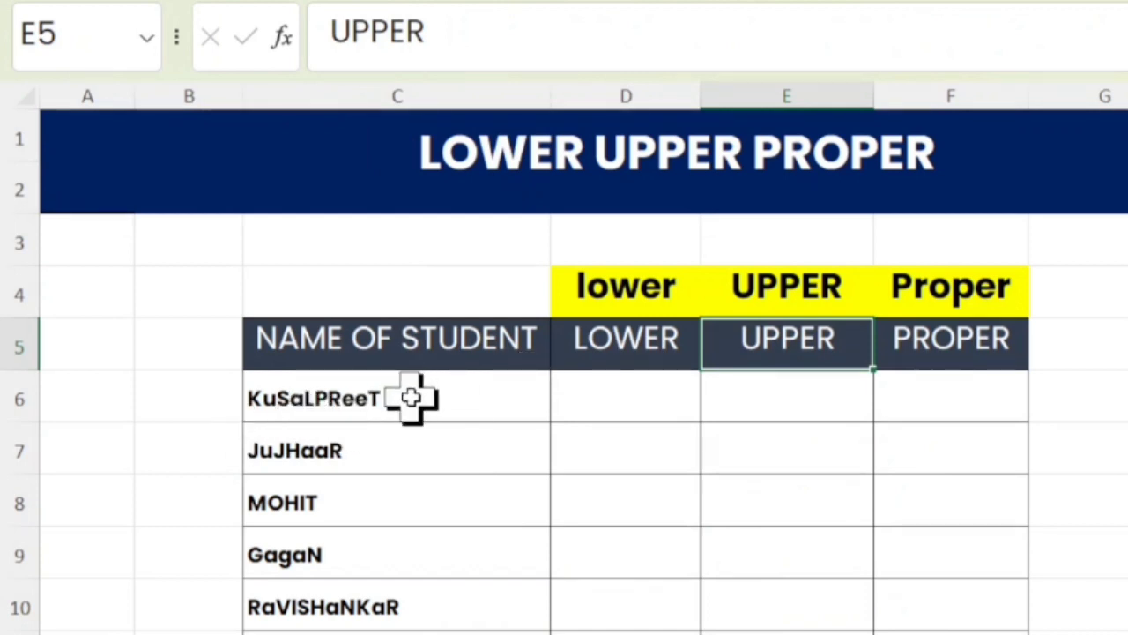
On the LOWER UPPER PROPER sheet, enter =LOWER(C6) in D6 to convert the first student's name to lowercase
left_click(621, 398)
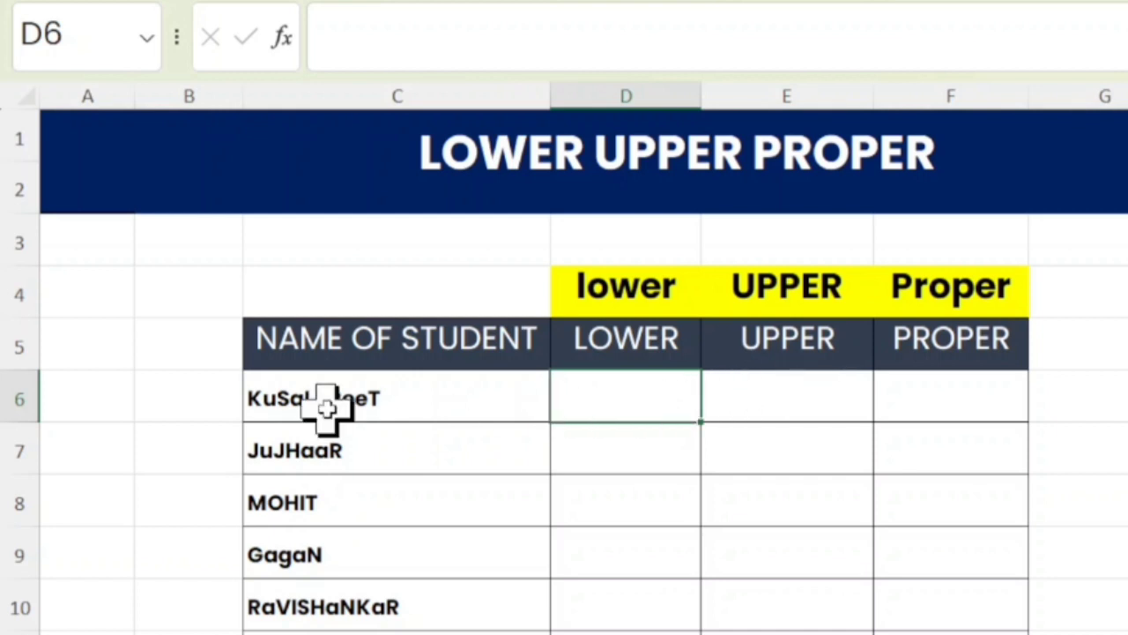
type("=")
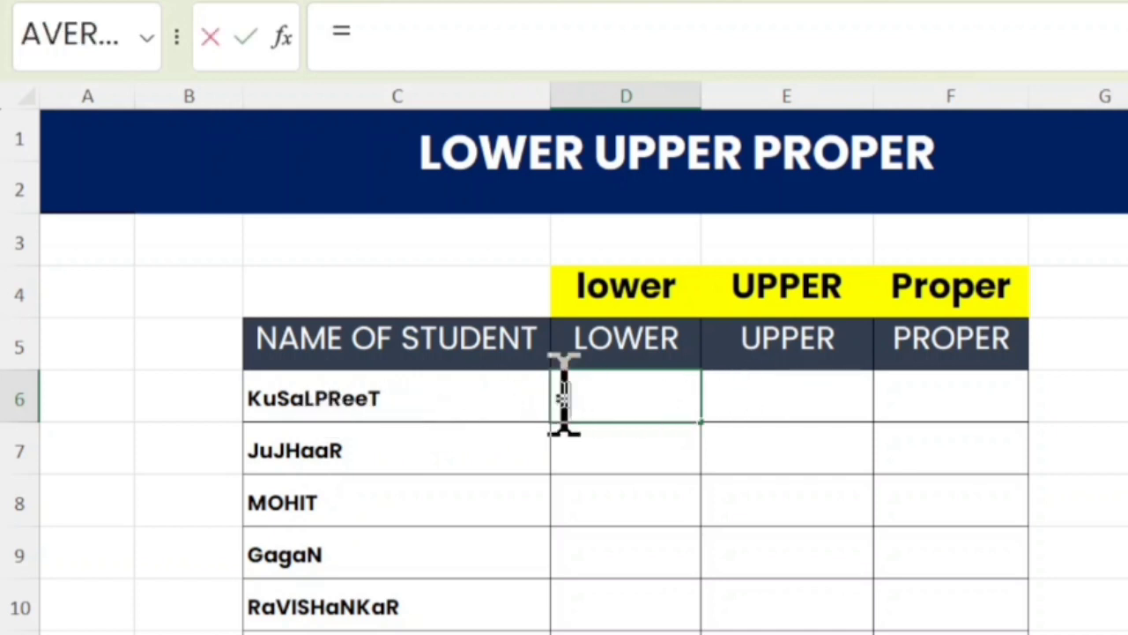
type("low")
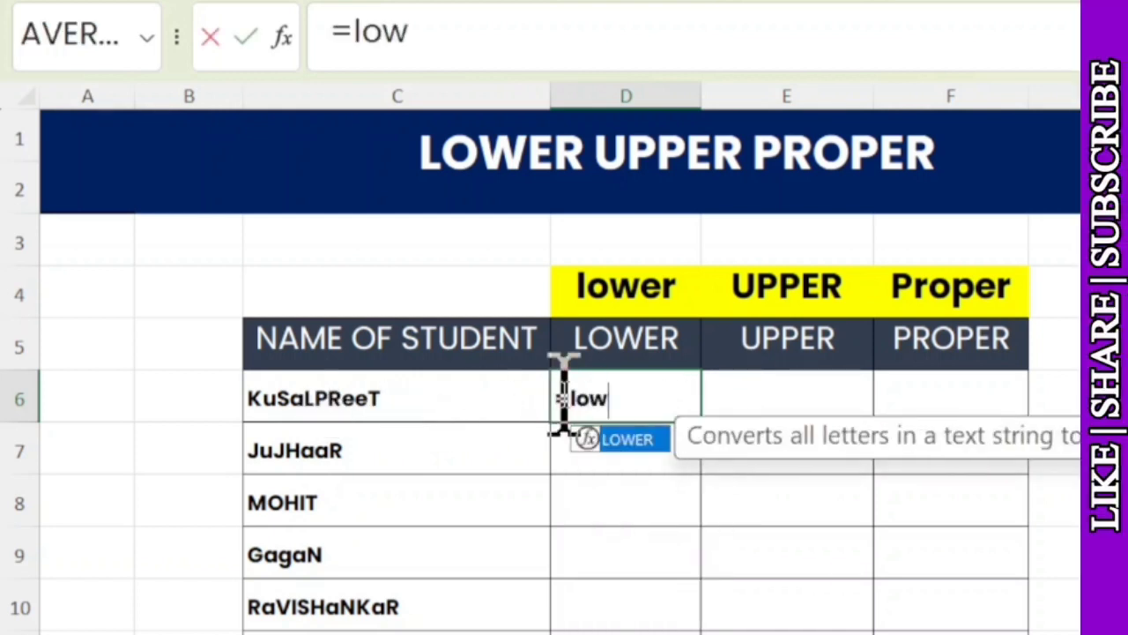
type("e")
key("Tab")
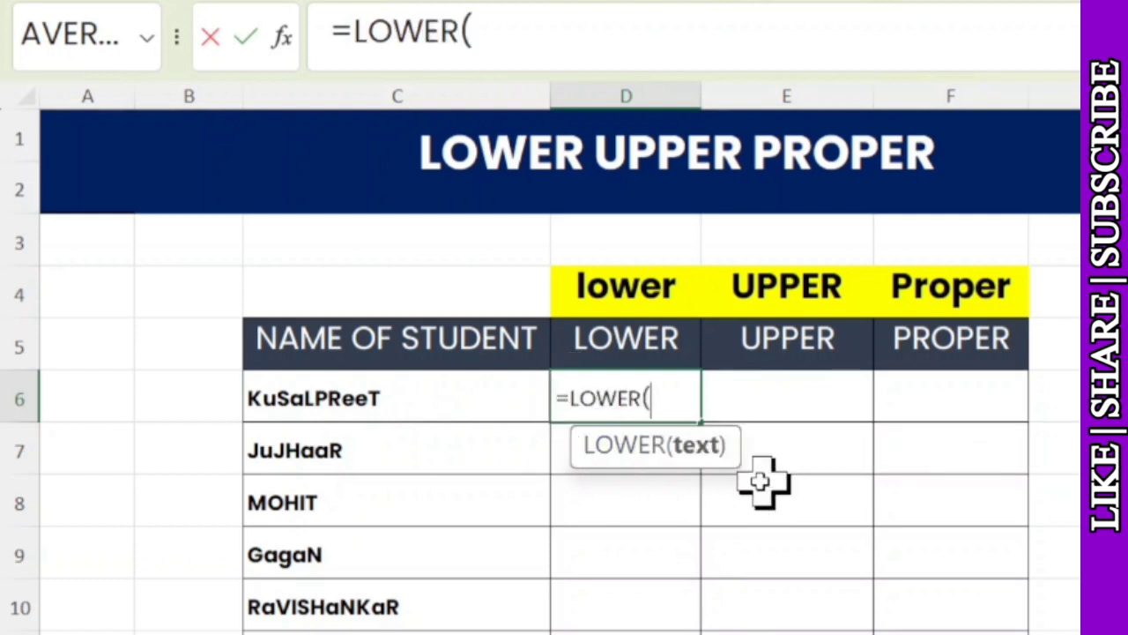
left_click(342, 411)
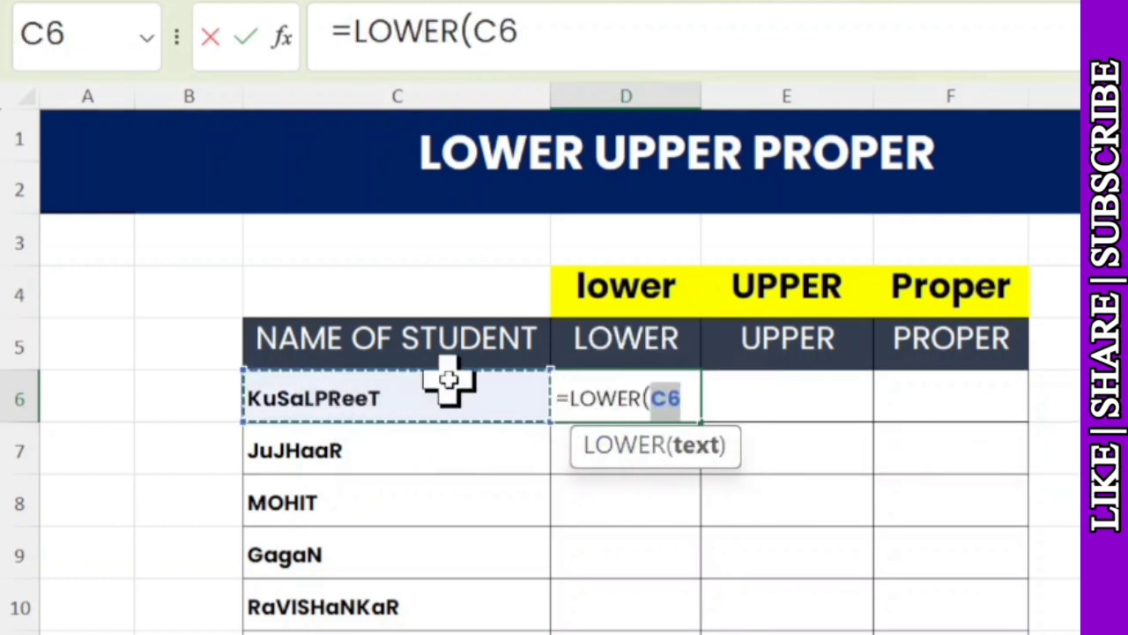
type(")")
key("Return")
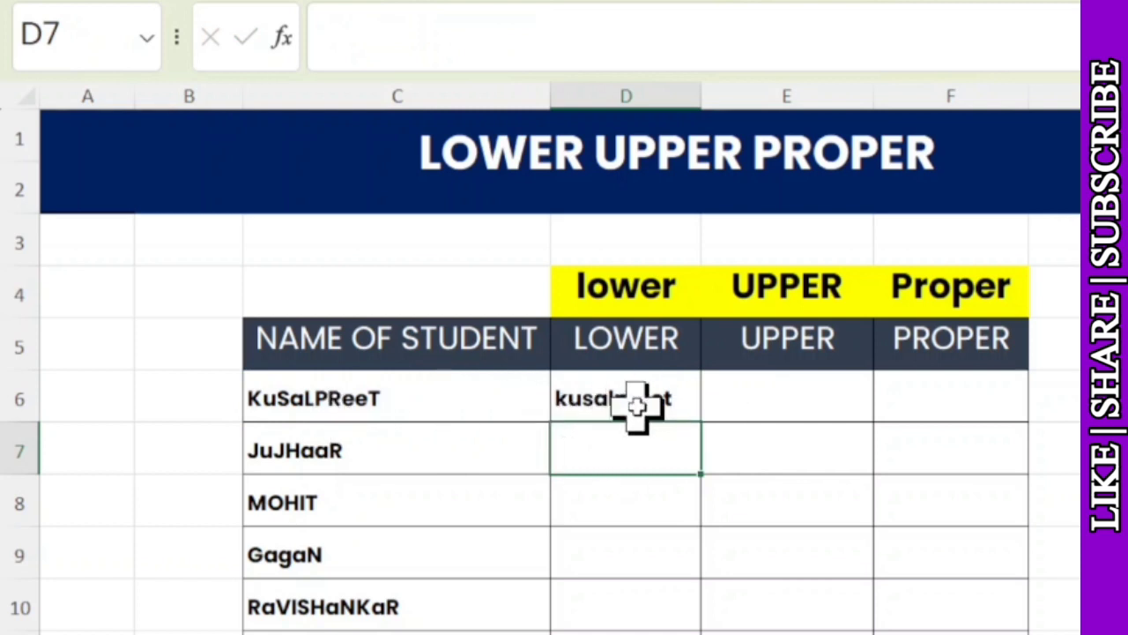
Enter =UPPER(C6) in E6 to convert the first student's name to uppercase
left_click(749, 388)
type("=")
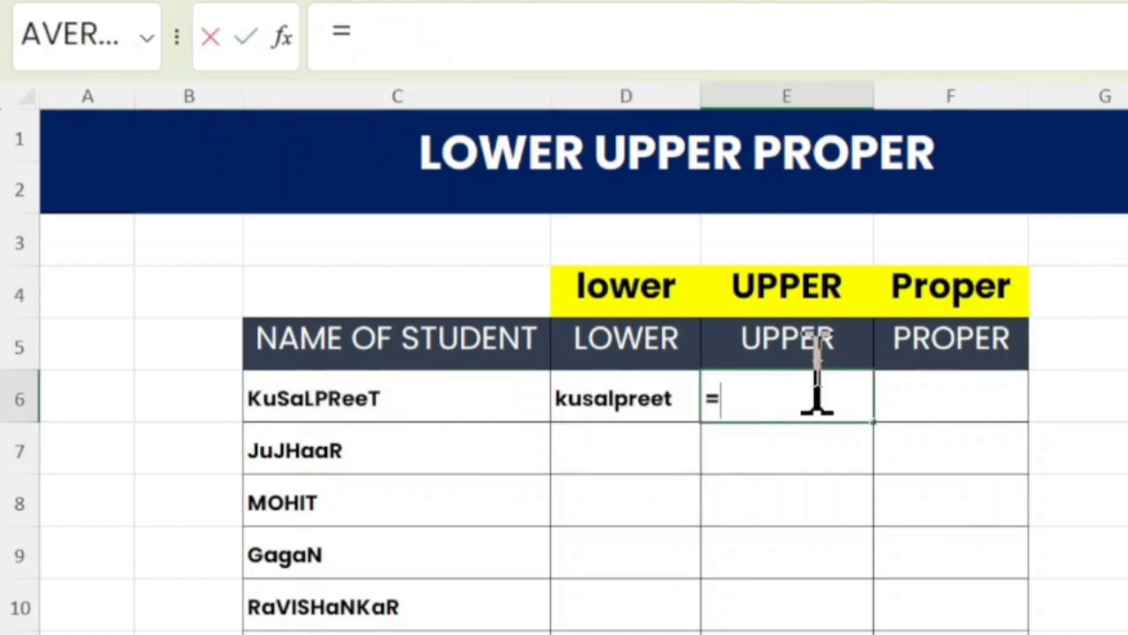
type("upp")
key("Tab")
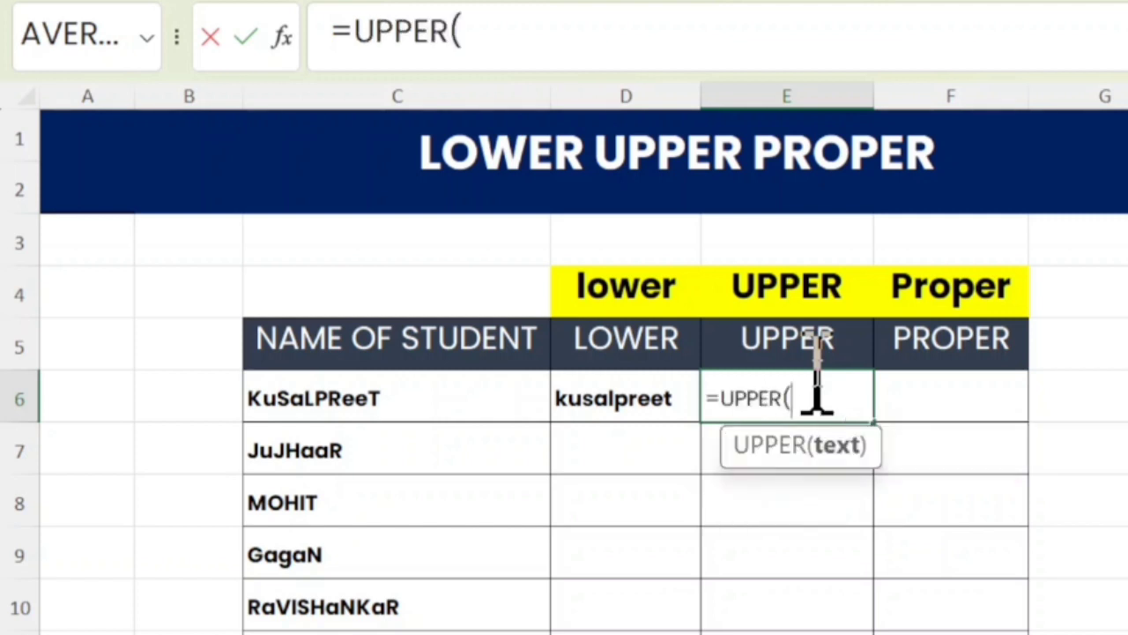
left_click(295, 388)
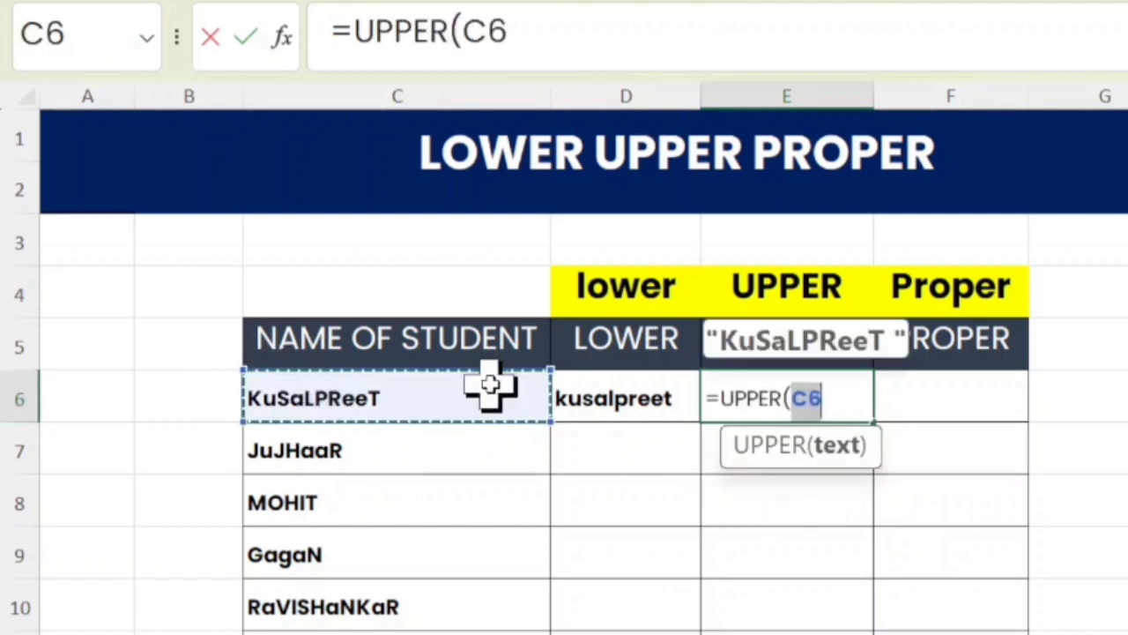
type(")")
key("Return")
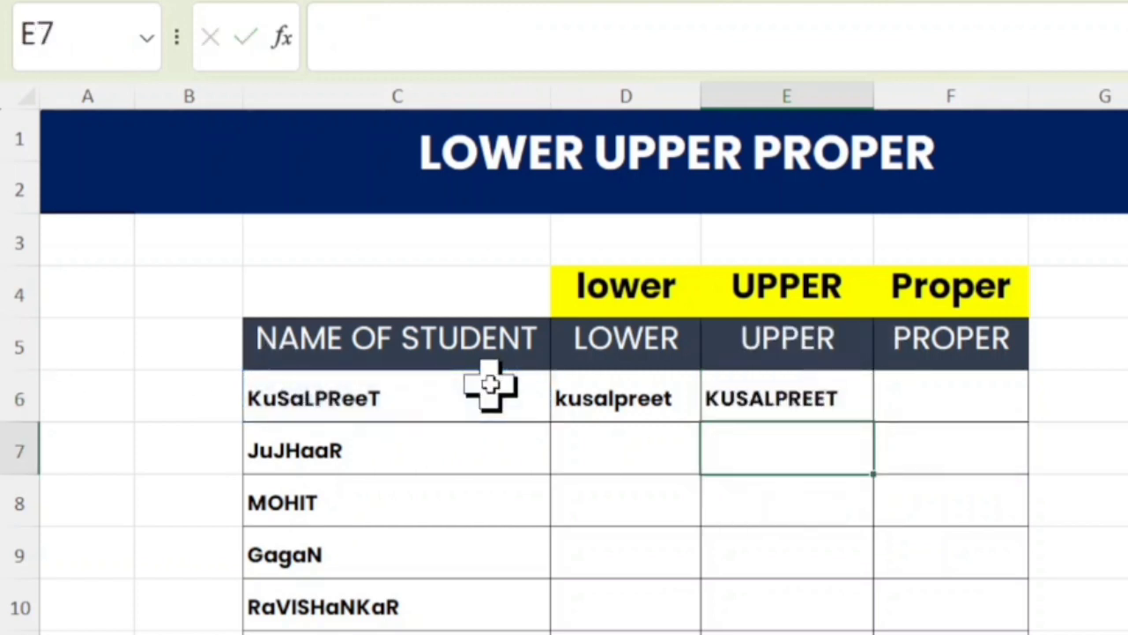
Begin a formula in F6 with =pr to look up the PROPER function
left_click(994, 395)
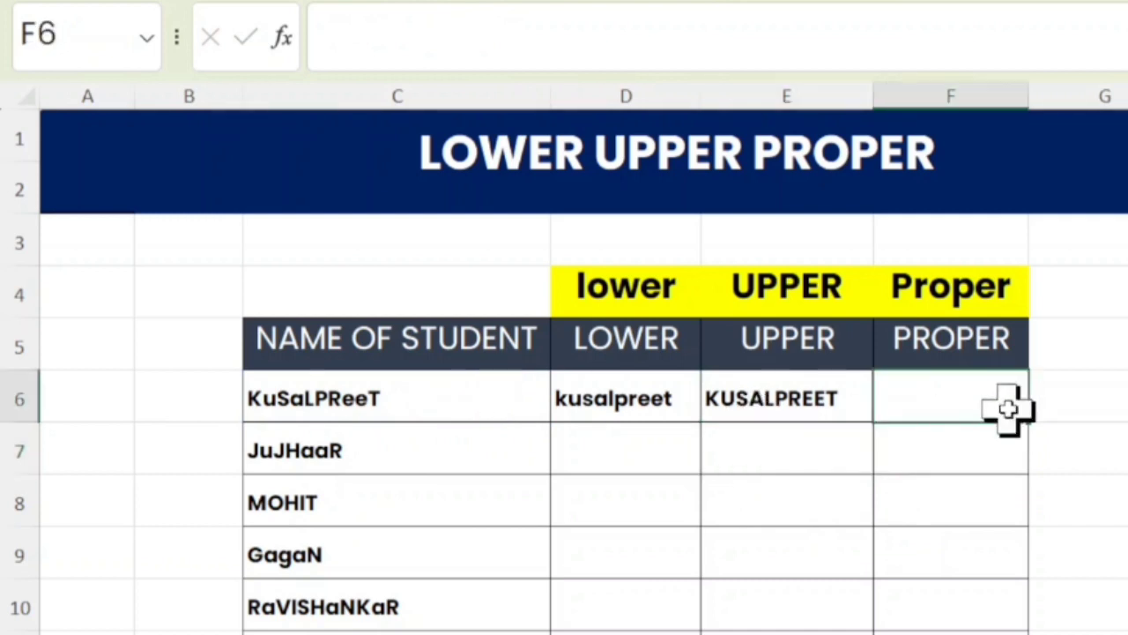
type("=pr")
key("Tab")
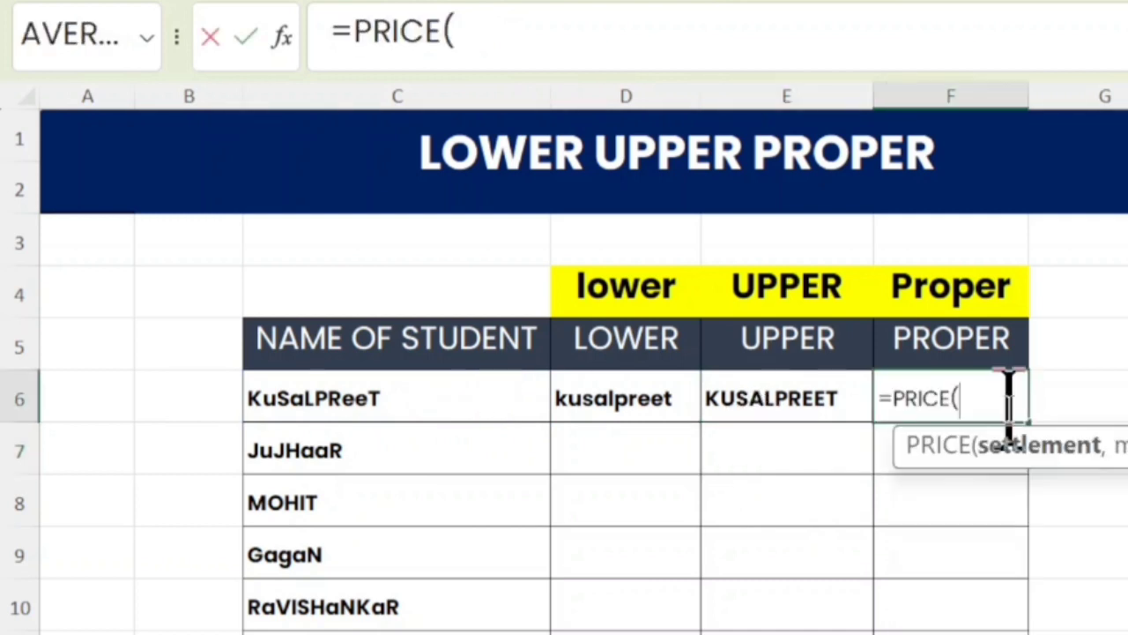
key("BackSpace")
key("BackSpace")
key("BackSpace")
key("BackSpace")
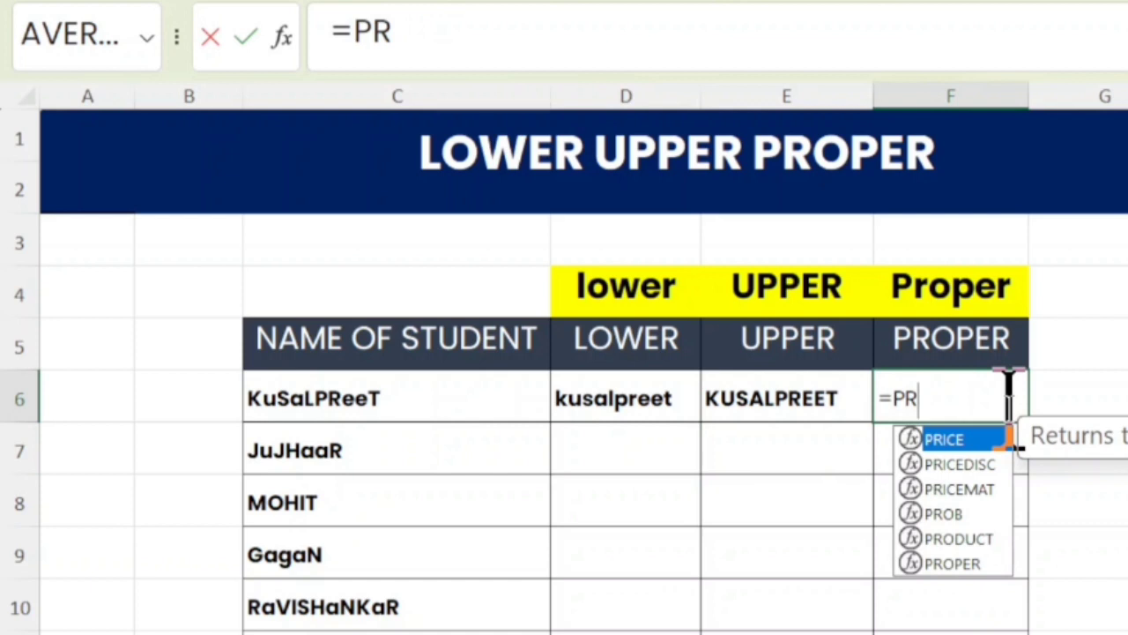
Complete the formula in F6 as =PROPER(C6) to capitalise the first student's name properly
key("Down")
key("Down")
key("Down")
key("Down")
key("Down")
key("Tab")
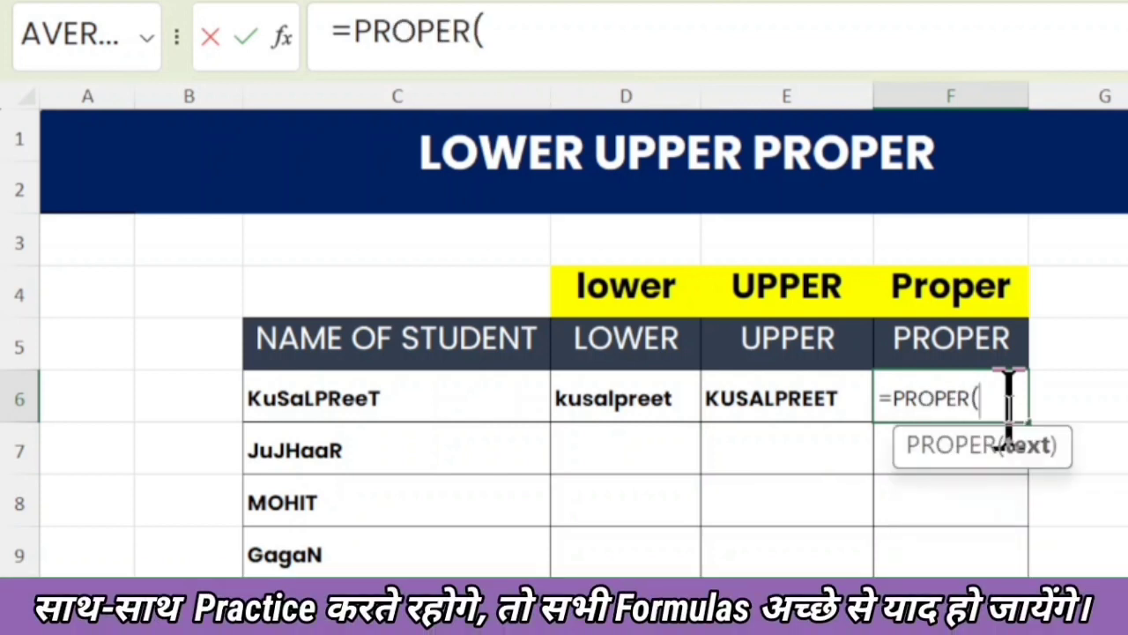
left_click(467, 397)
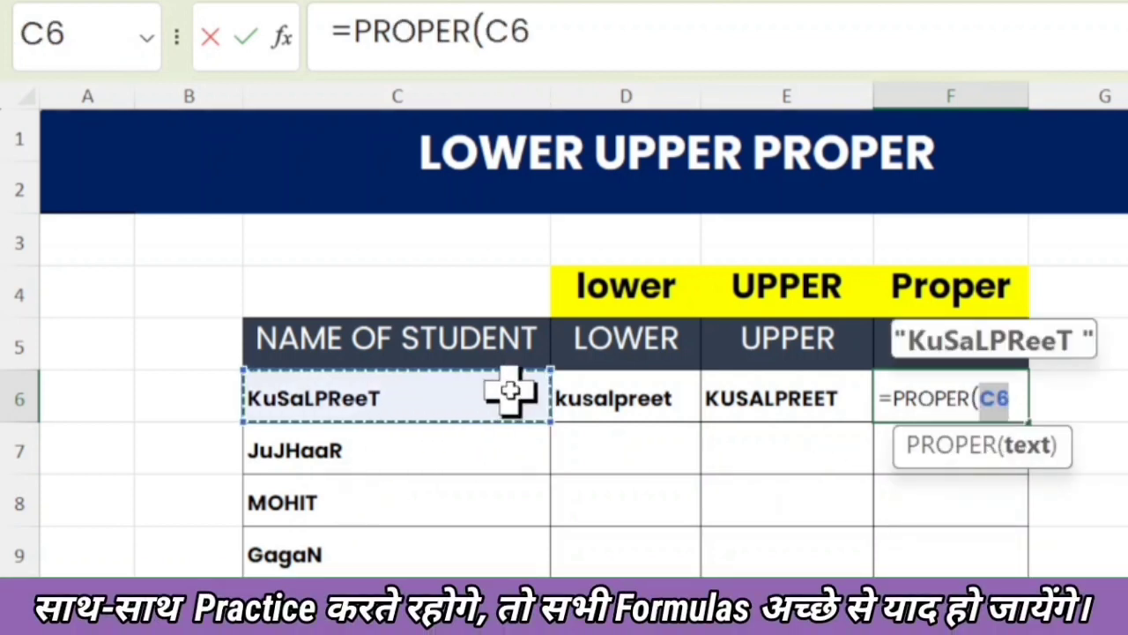
type(")")
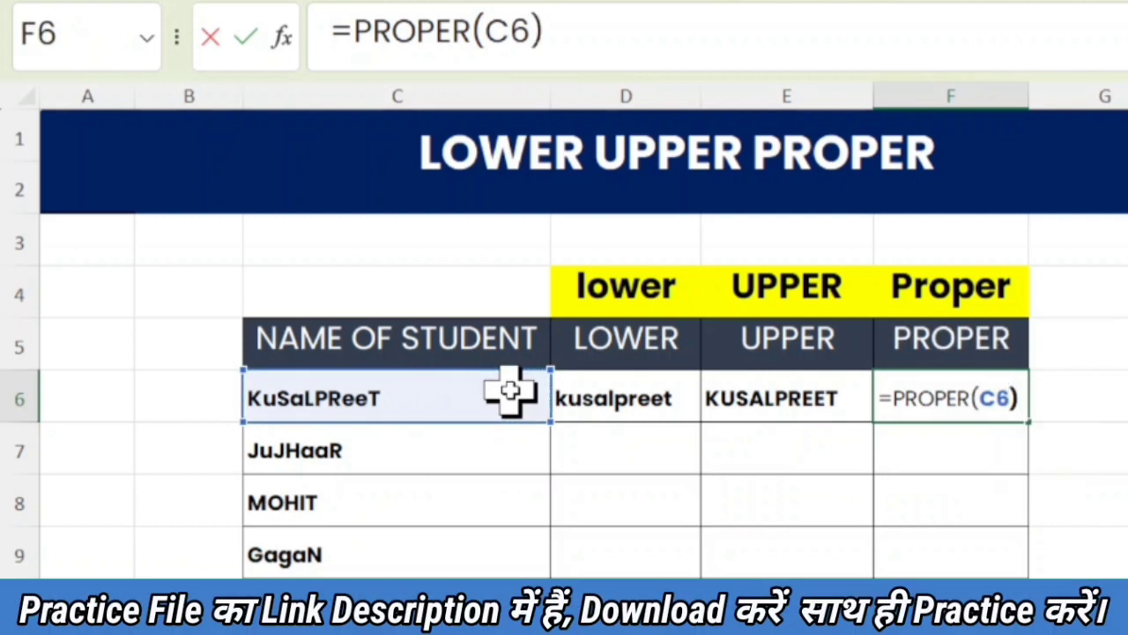
key("Return")
Fill the LOWER, UPPER and PROPER formulas in D6:F6 down for the remaining students
left_click_drag(617, 397, 1014, 406)
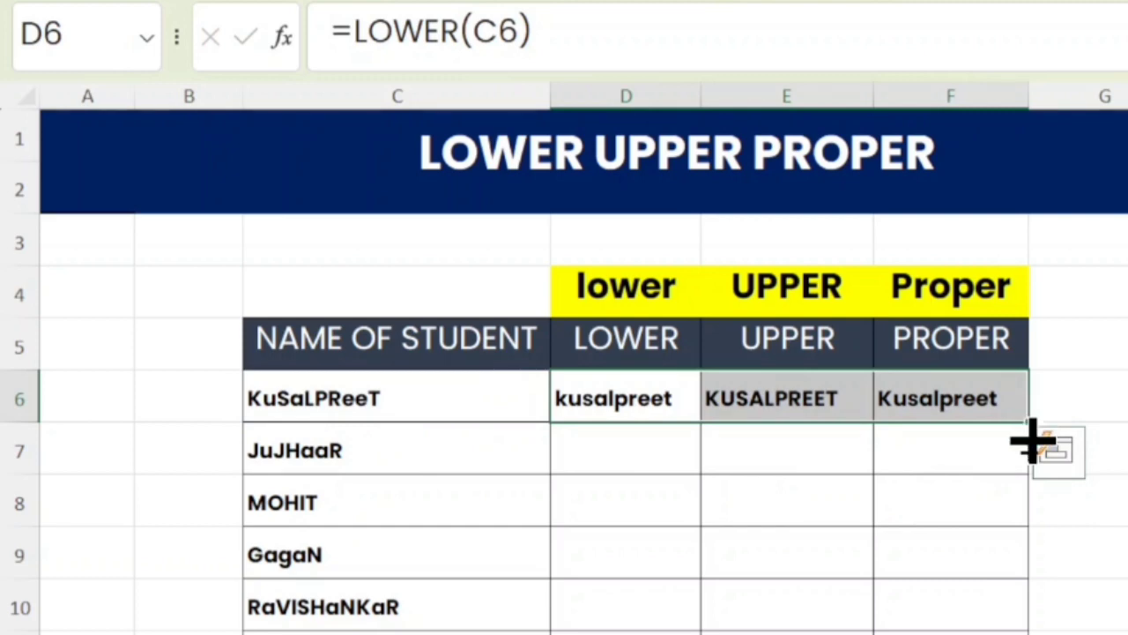
left_click_drag(1031, 441, 1014, 631)
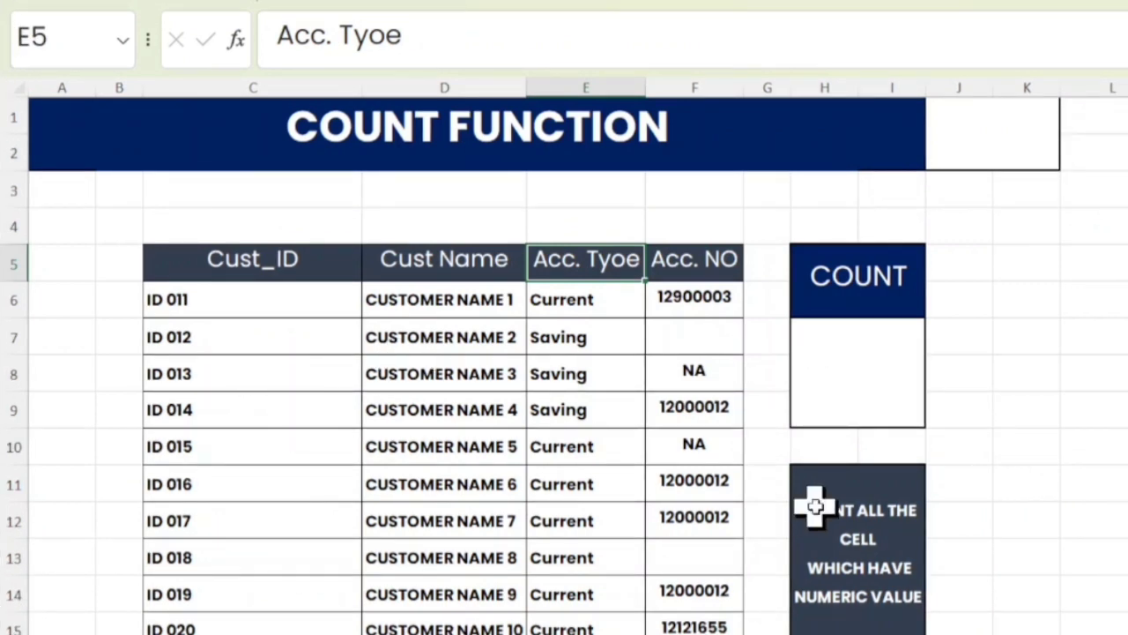
On the COUNT FUNCTION sheet, enter =COUNT(F6:F15) in H7 to count the numeric account numbers
left_click(895, 328)
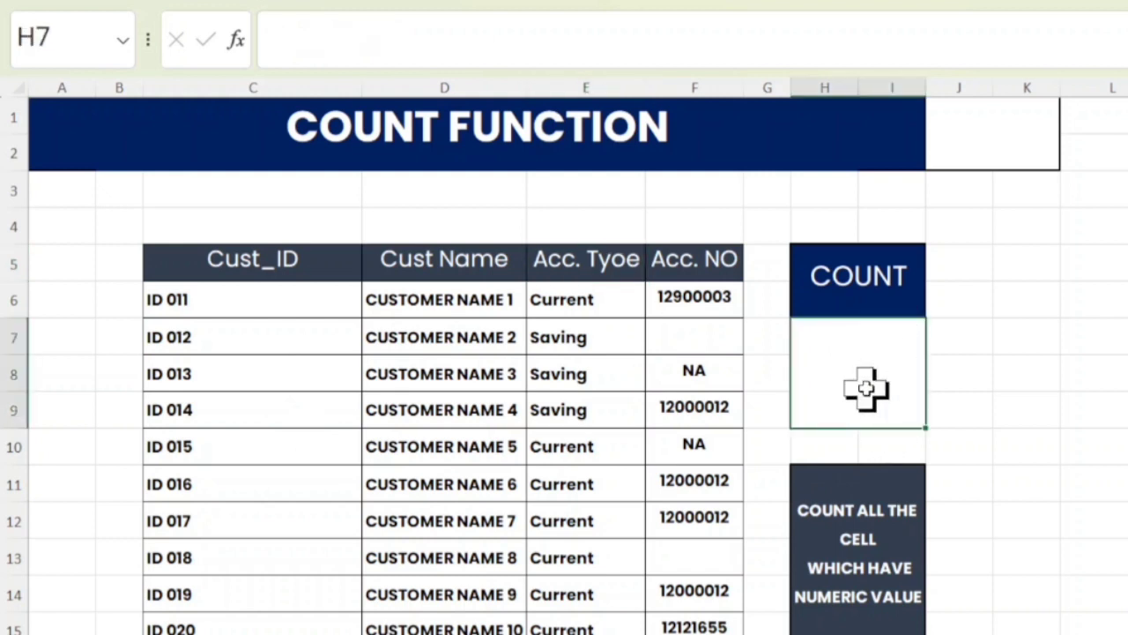
type("=co")
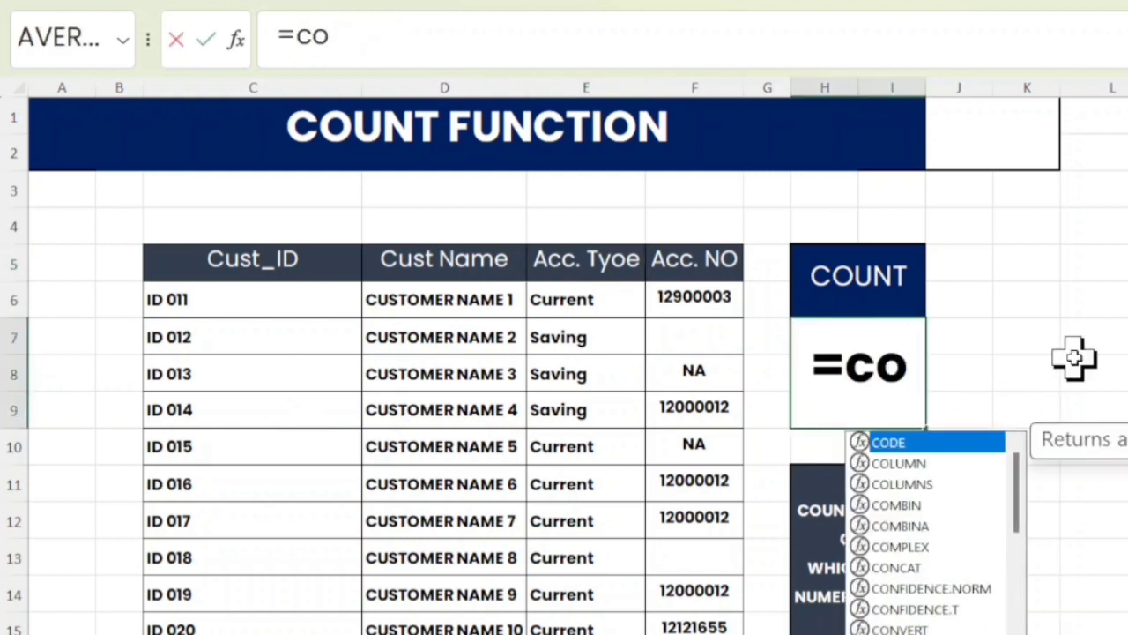
type("unt")
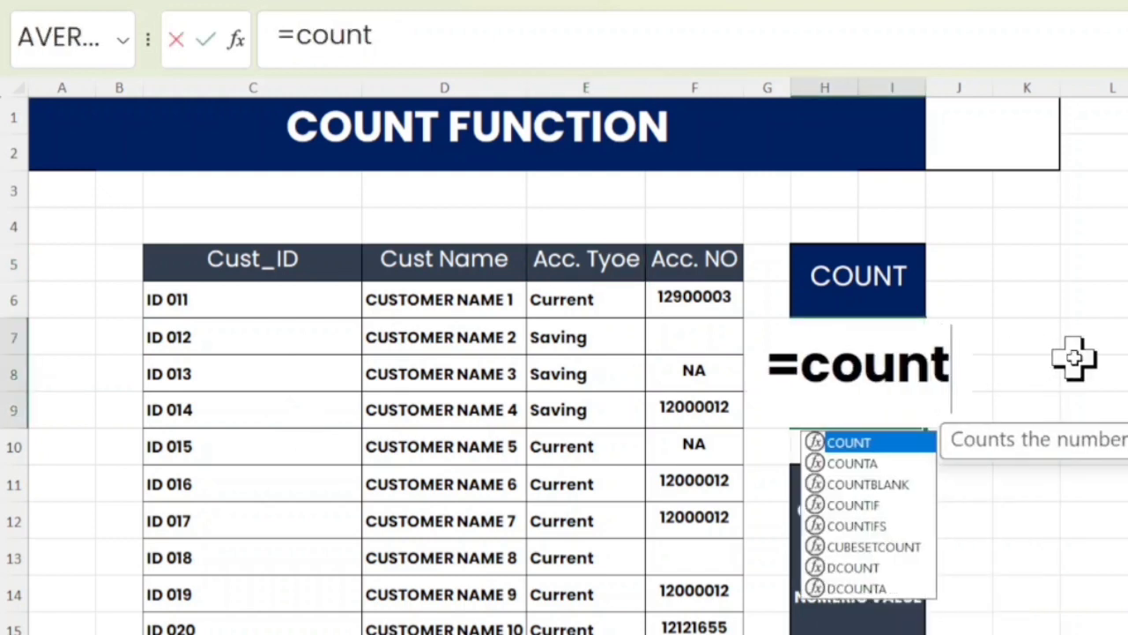
key("Tab")
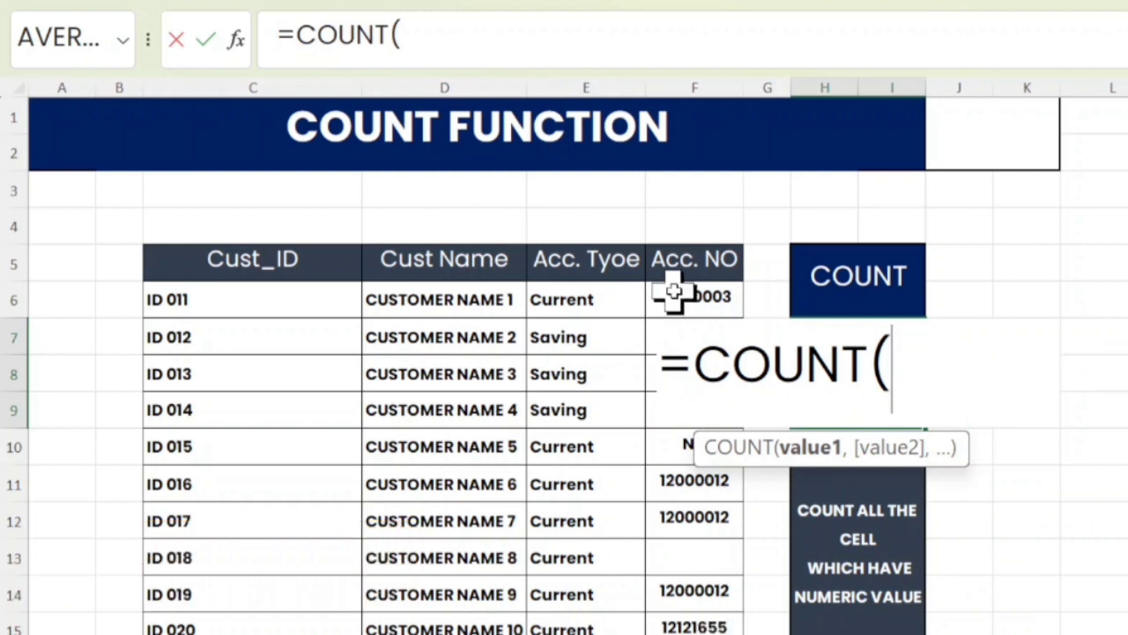
left_click_drag(677, 302, 679, 626)
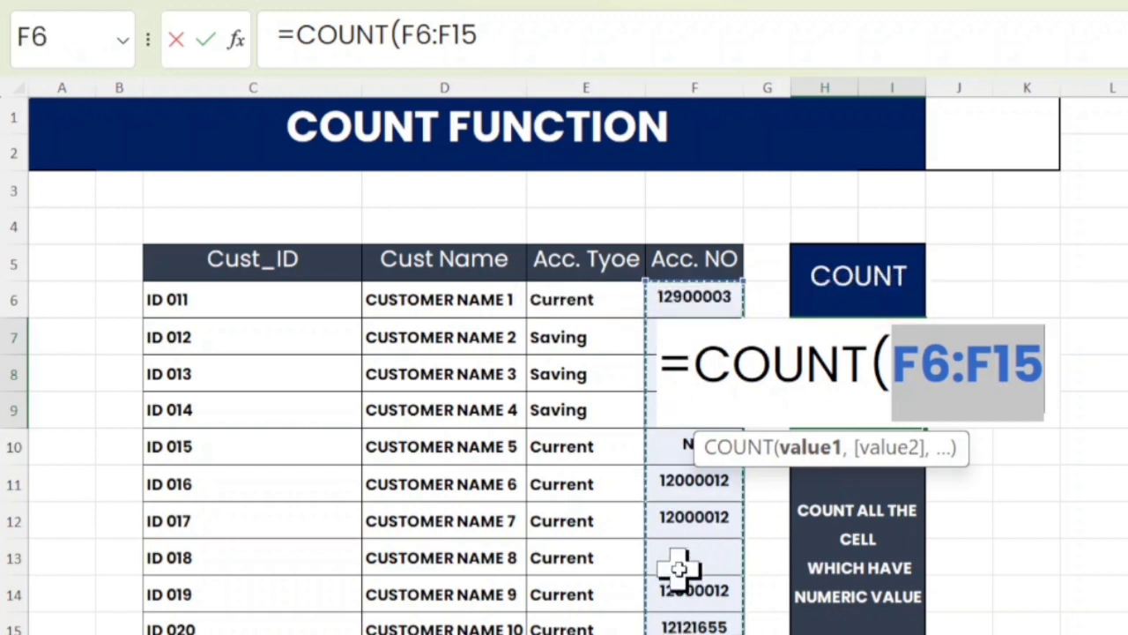
left_click(528, 37)
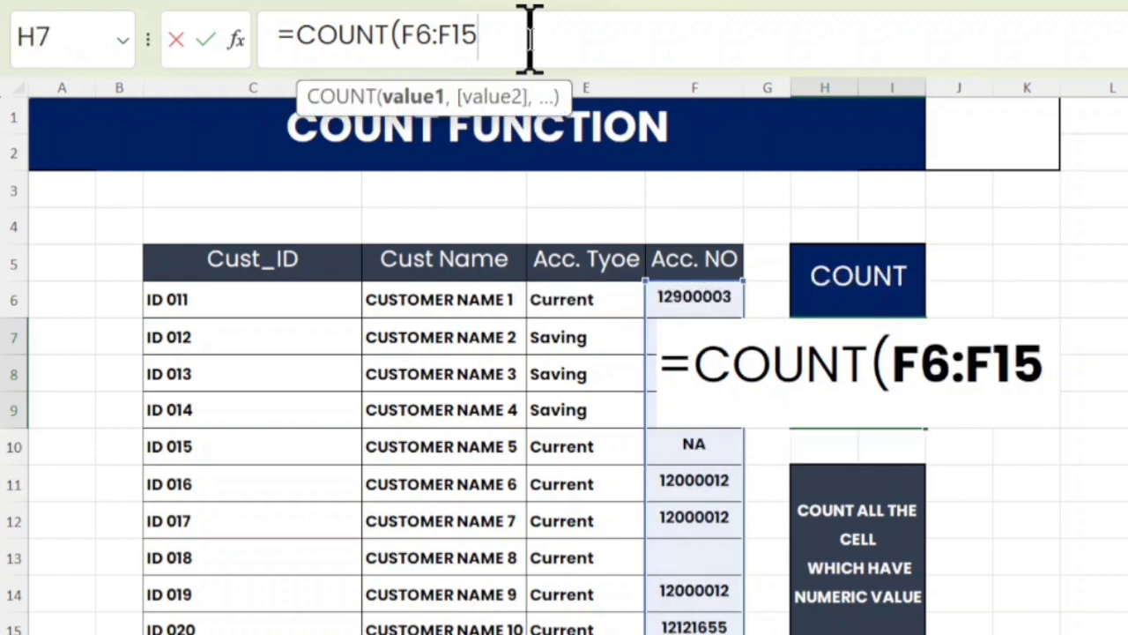
type(")")
key("Return")
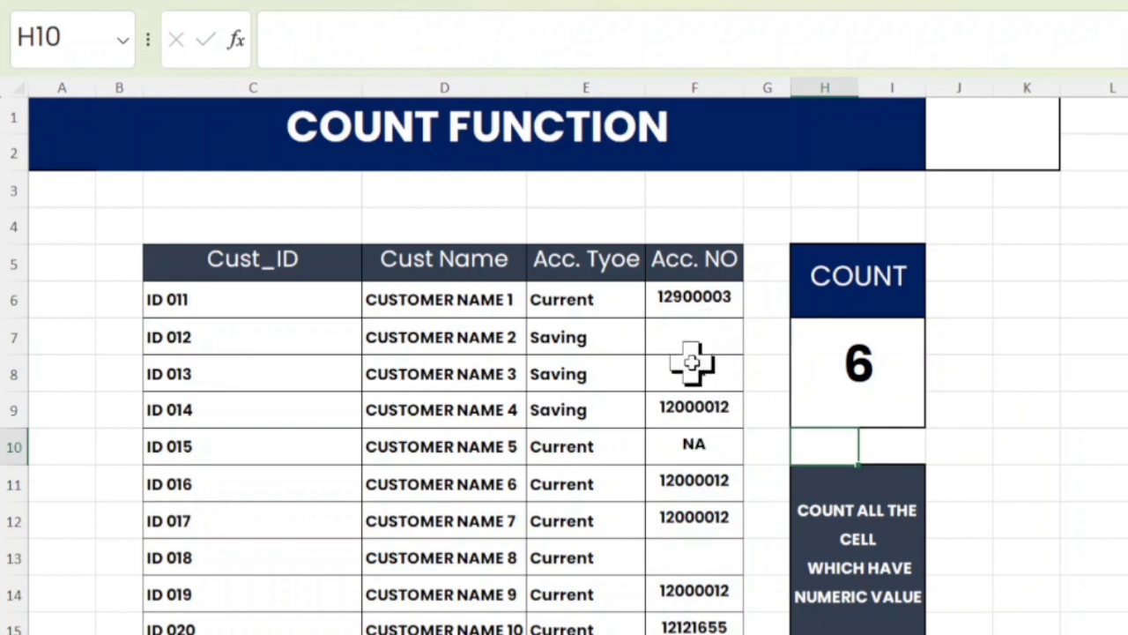
Select the numeric account number cells F6, F9, F11, F12, F14 and F15 together to check the COUNT result
left_click(724, 294)
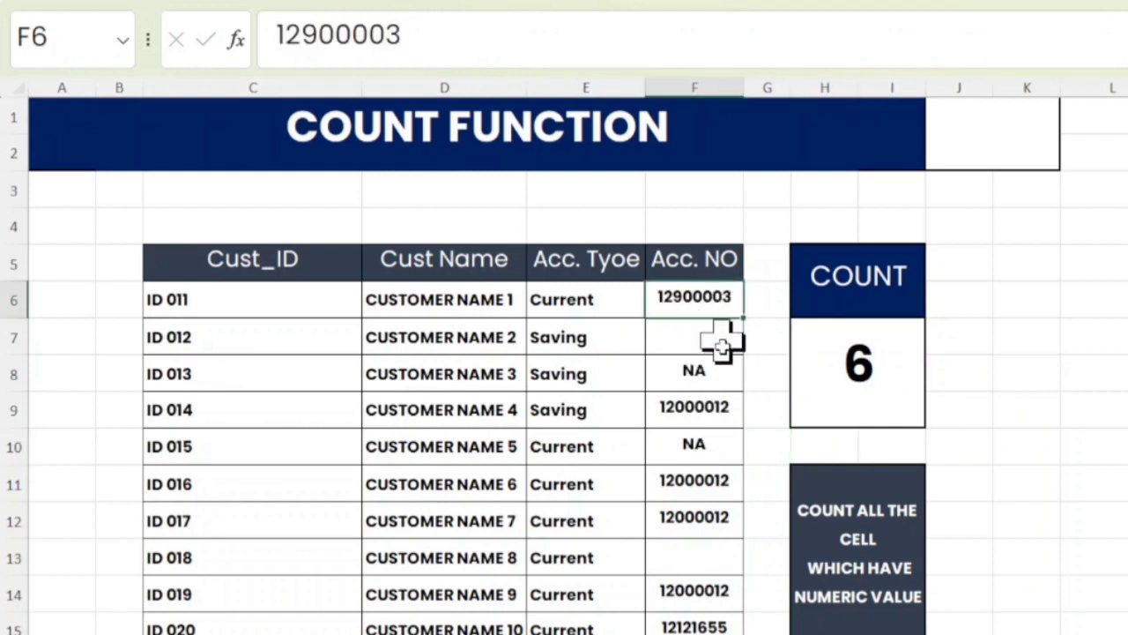
left_click(704, 407, "ctrl")
left_click(716, 484, "ctrl")
left_click(718, 516, "ctrl")
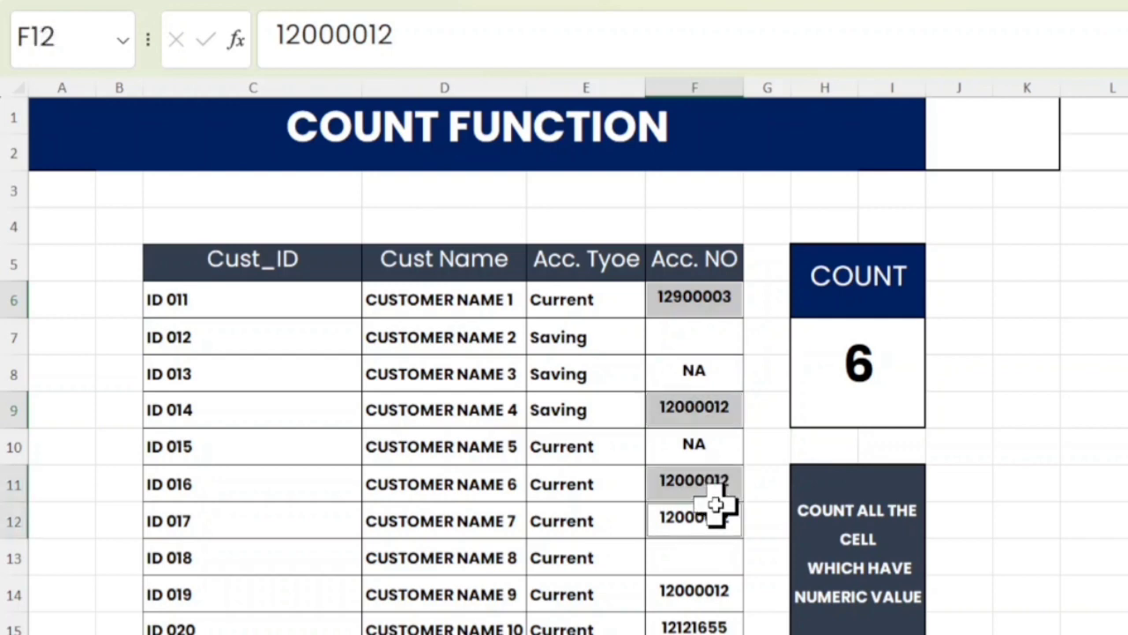
left_click(717, 595, "ctrl")
left_click(710, 625, "ctrl")
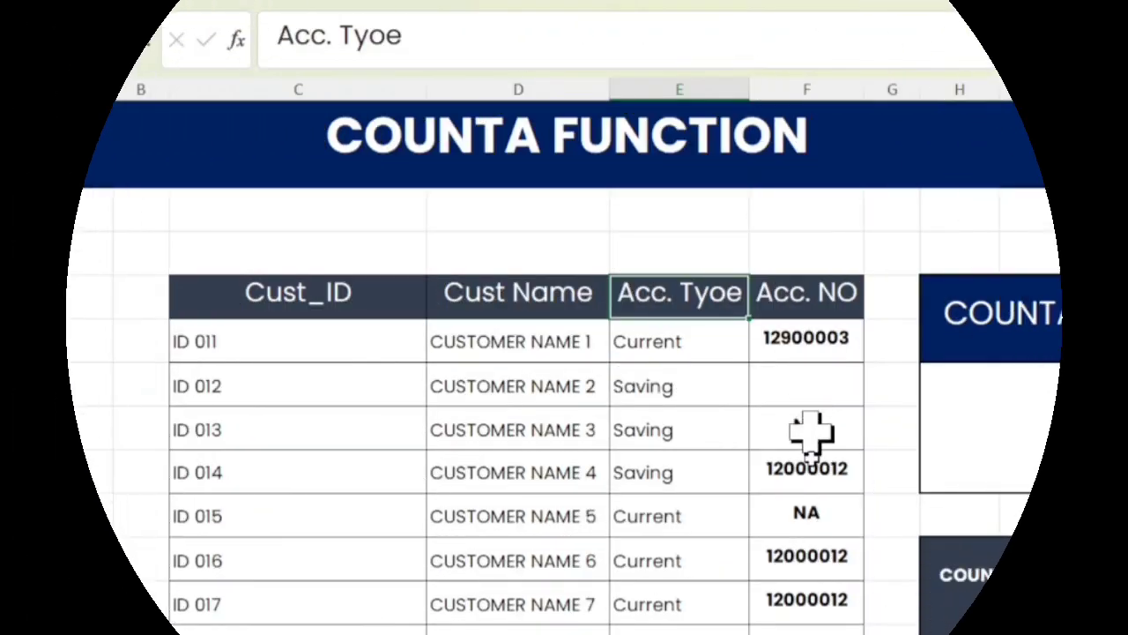
On the COUNTA FUNCTION sheet, enter =COUNTA(F6:F15) in H7 and inspect the NA entries in F10 and F8
left_click(1040, 452)
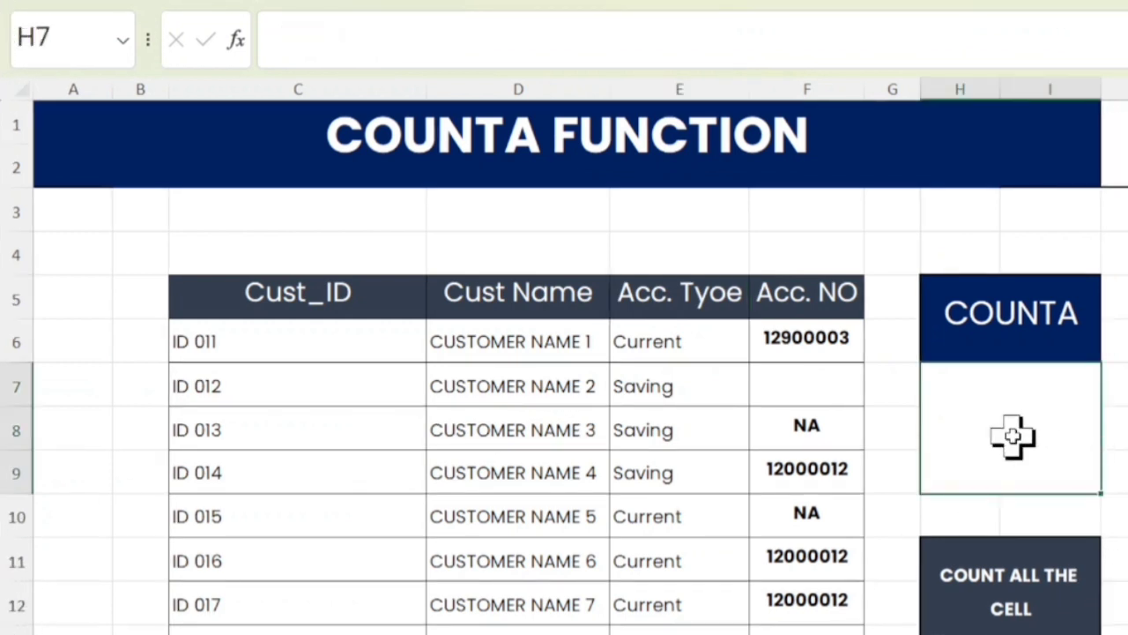
type("=coun")
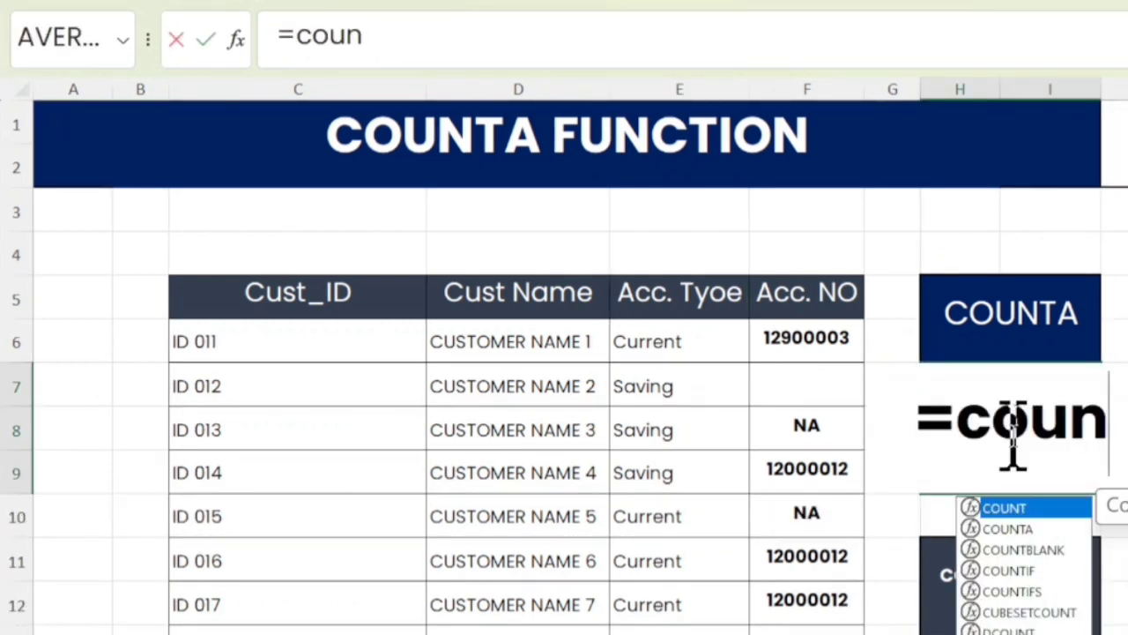
key("Down")
key("Tab")
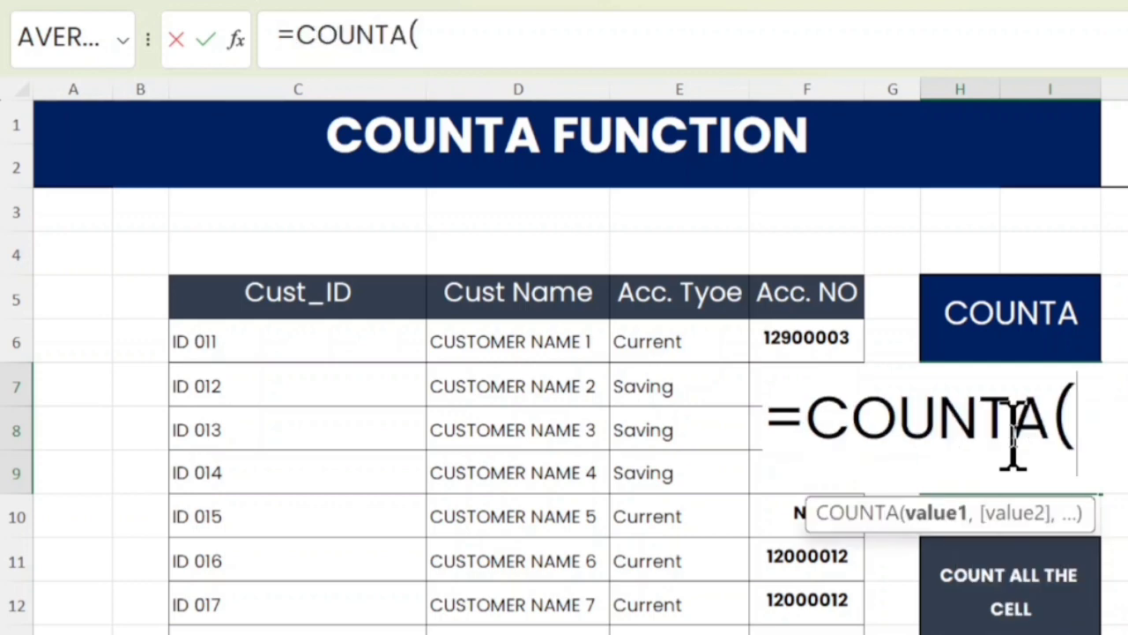
left_click_drag(806, 338, 787, 629)
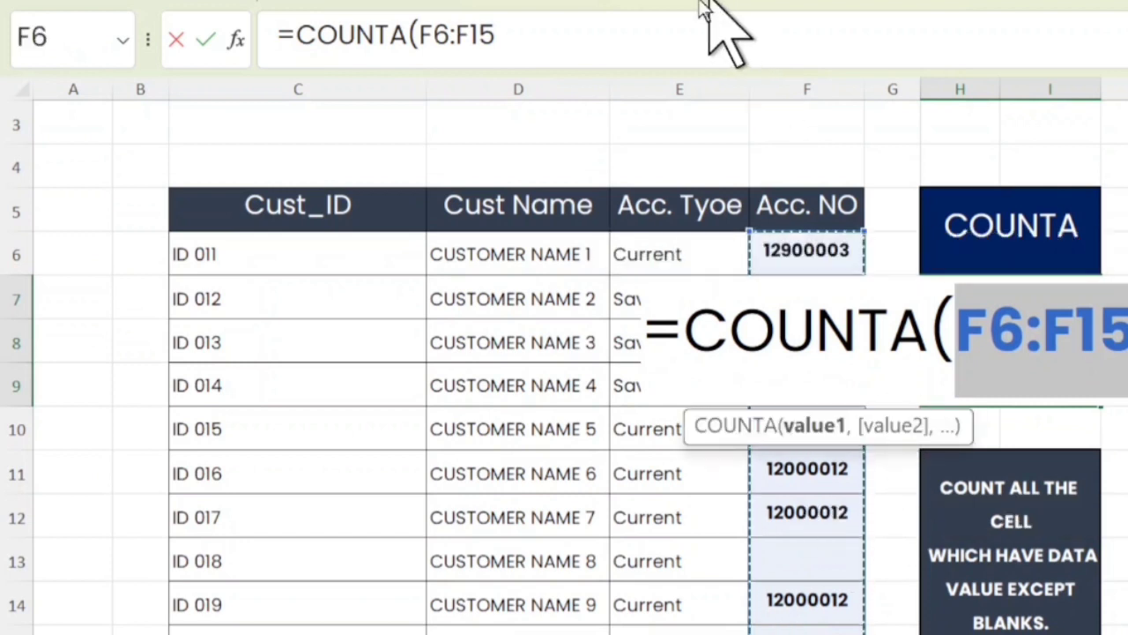
left_click(572, 46)
type(")")
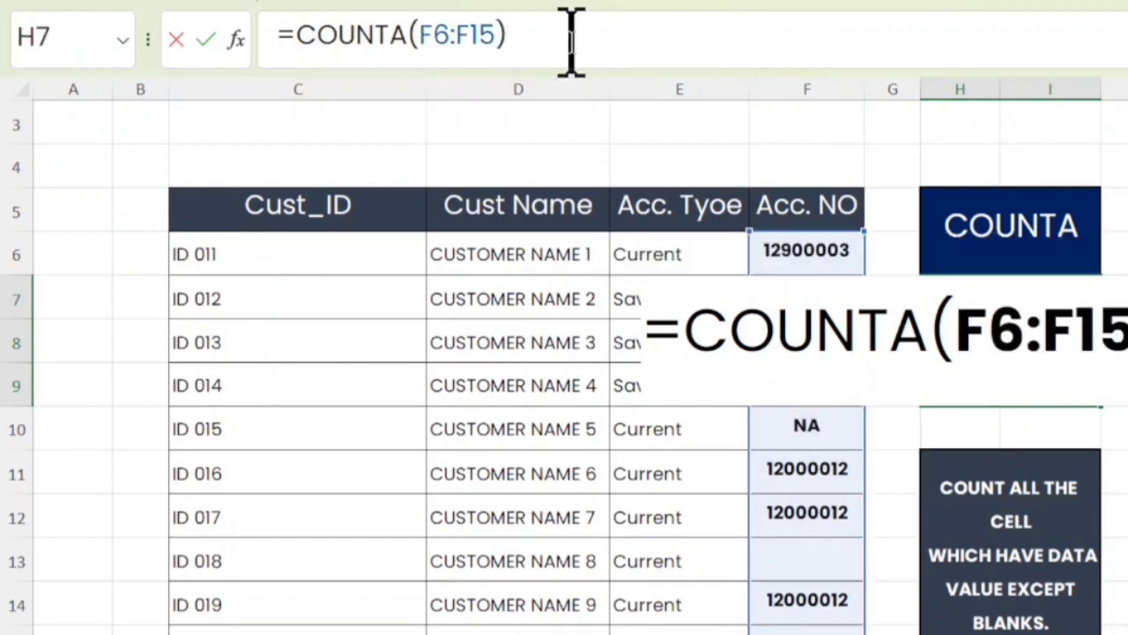
key("Return")
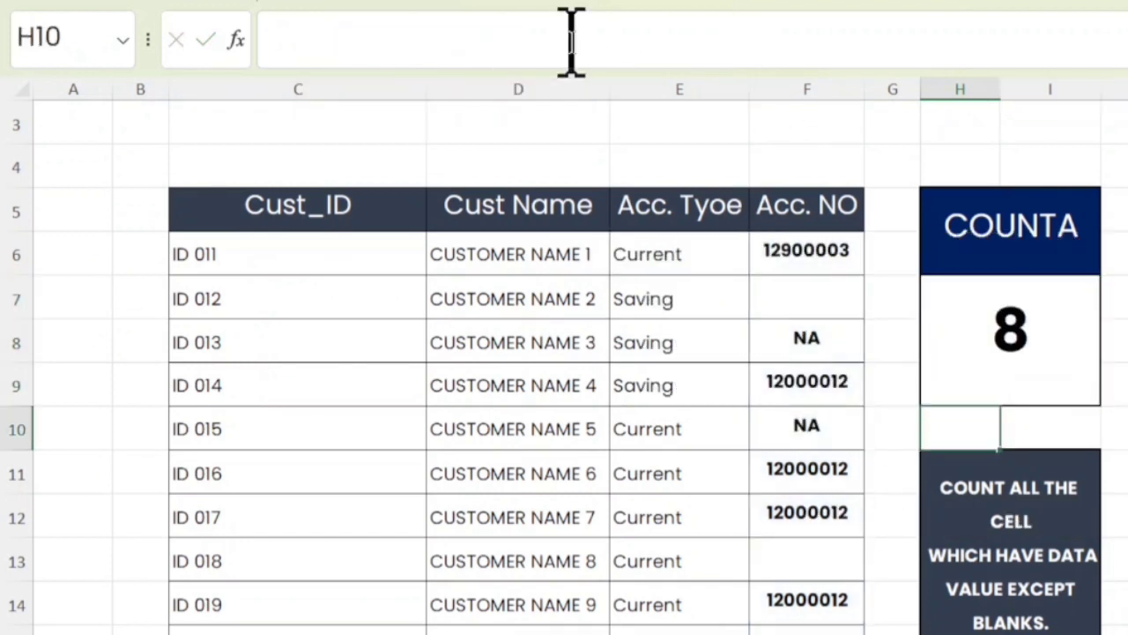
left_click(838, 432)
left_click(815, 337)
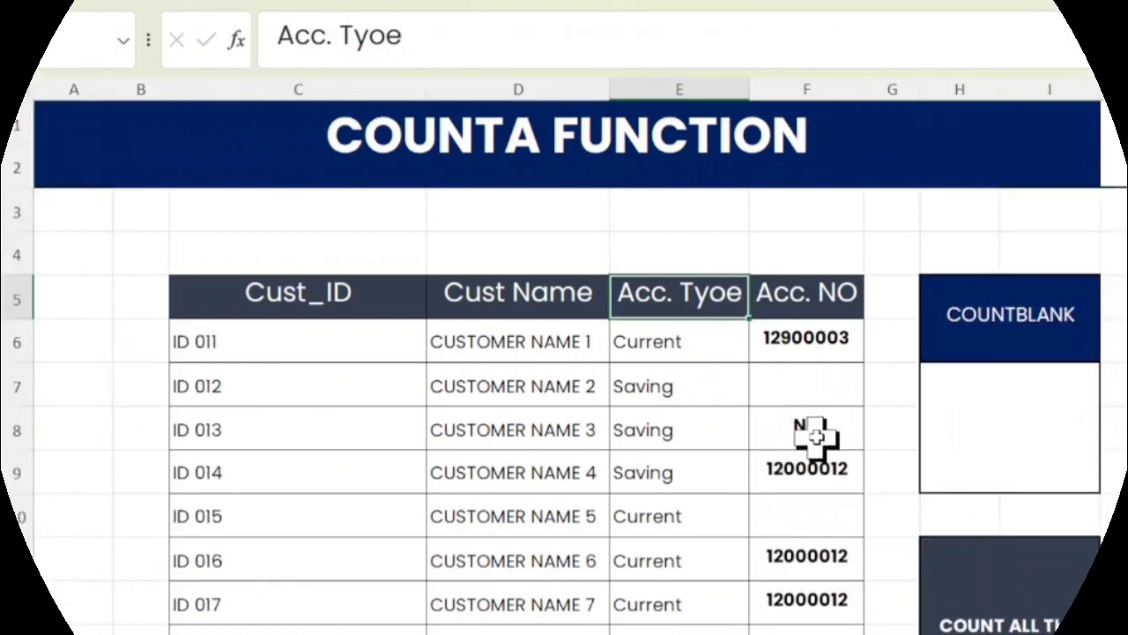
On the COUNTBLANK sheet, enter =COUNTBLANK(F6:F15) in H7 and inspect the blank account number cell F7
left_click(1051, 427)
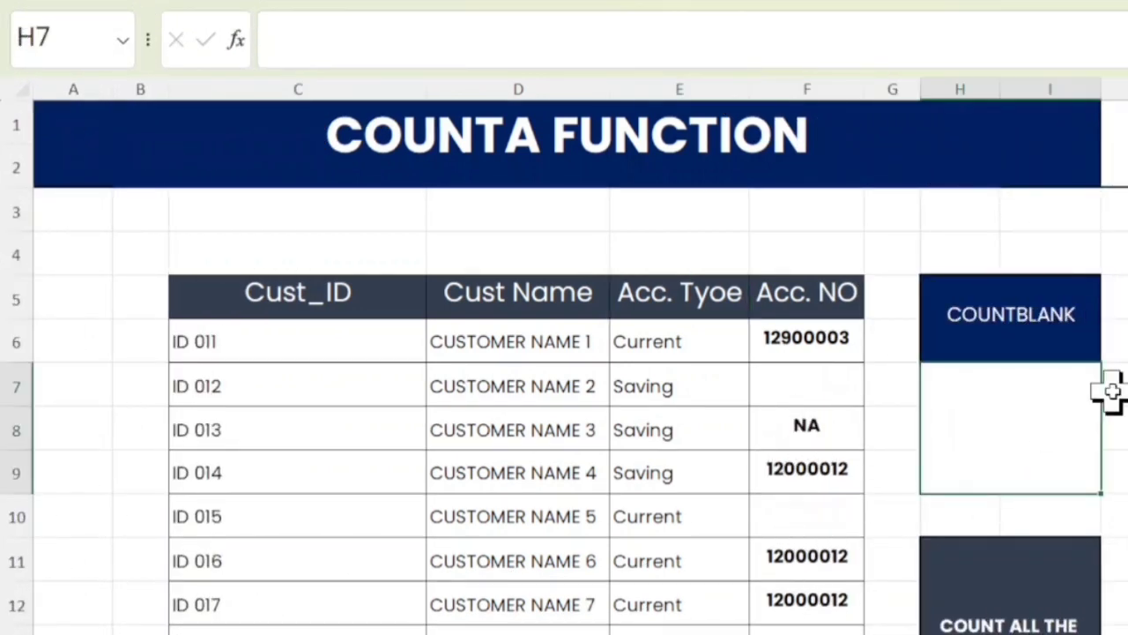
type("=coun")
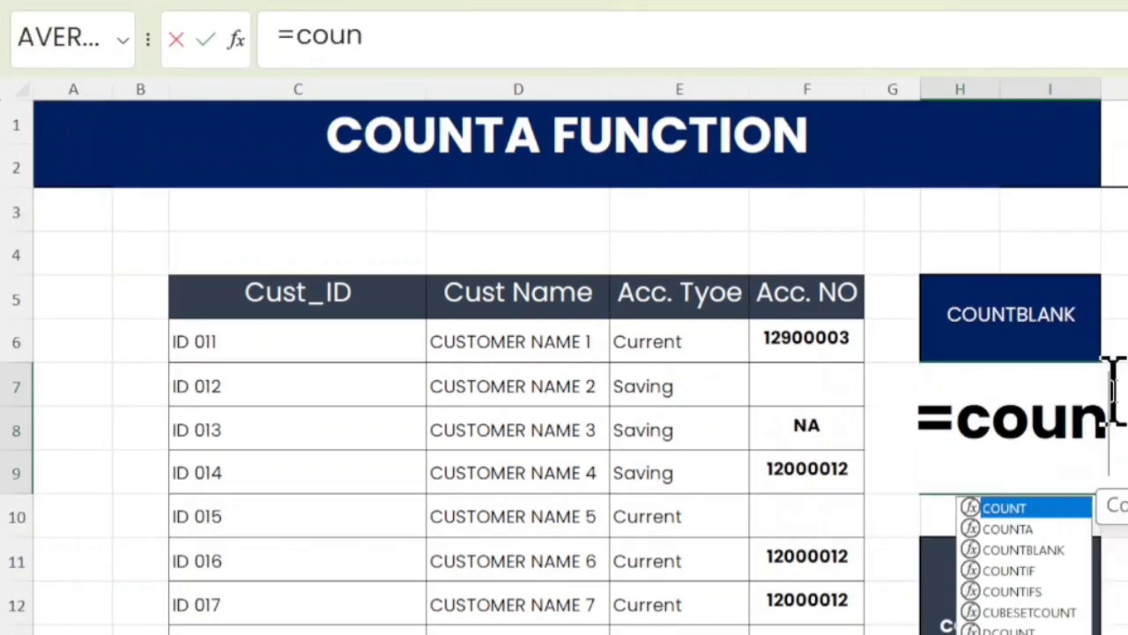
key("Down")
key("Down")
key("Tab")
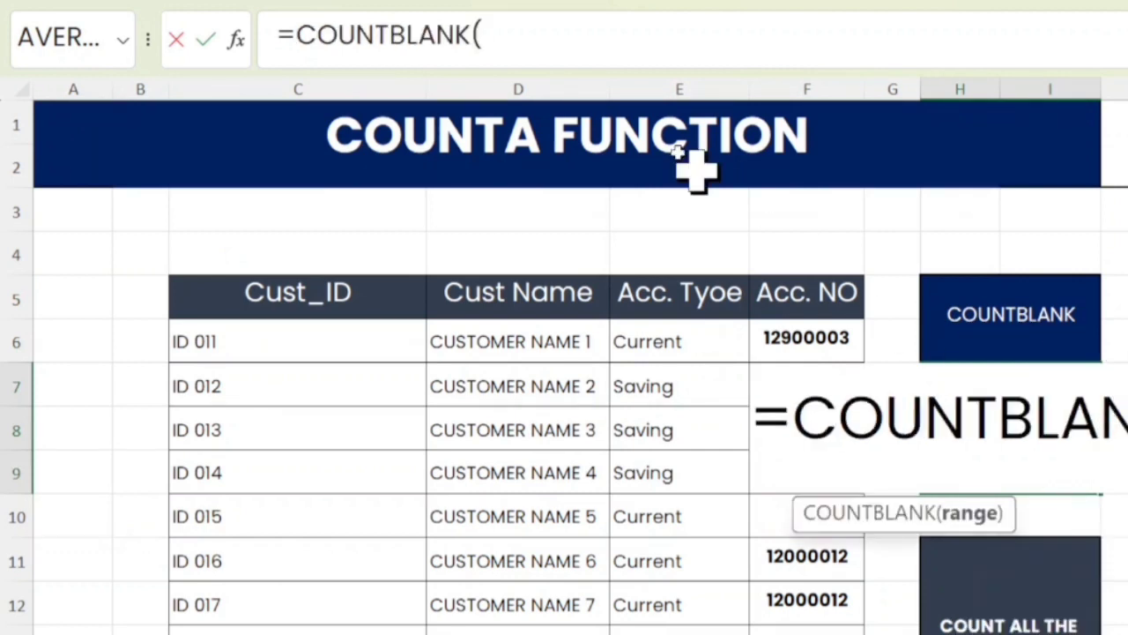
left_click_drag(810, 337, 824, 631)
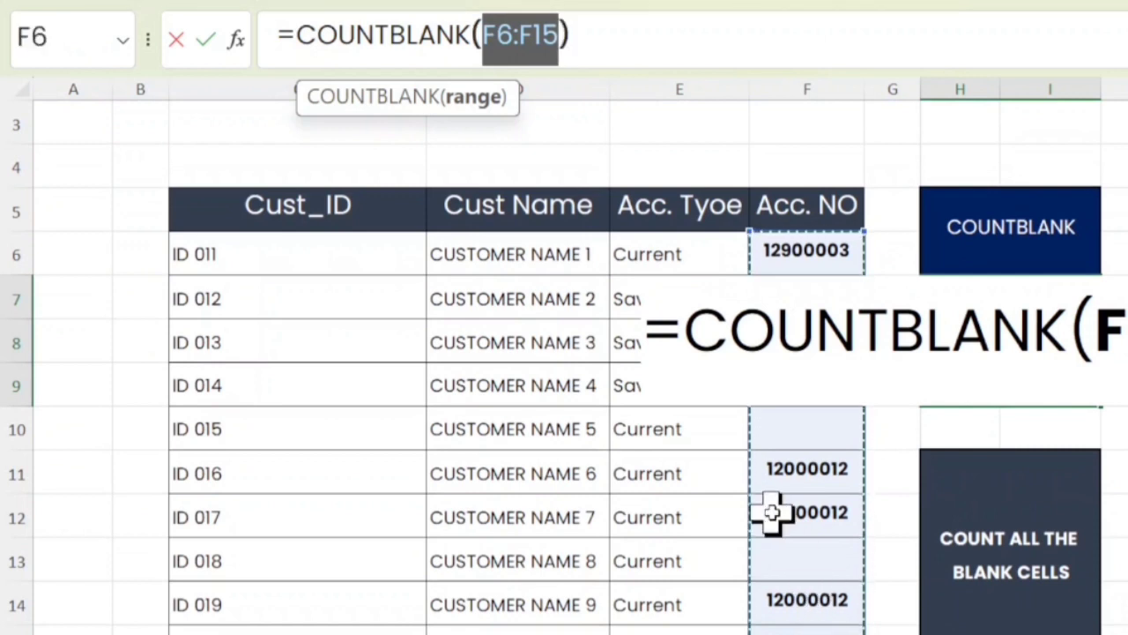
key("Return")
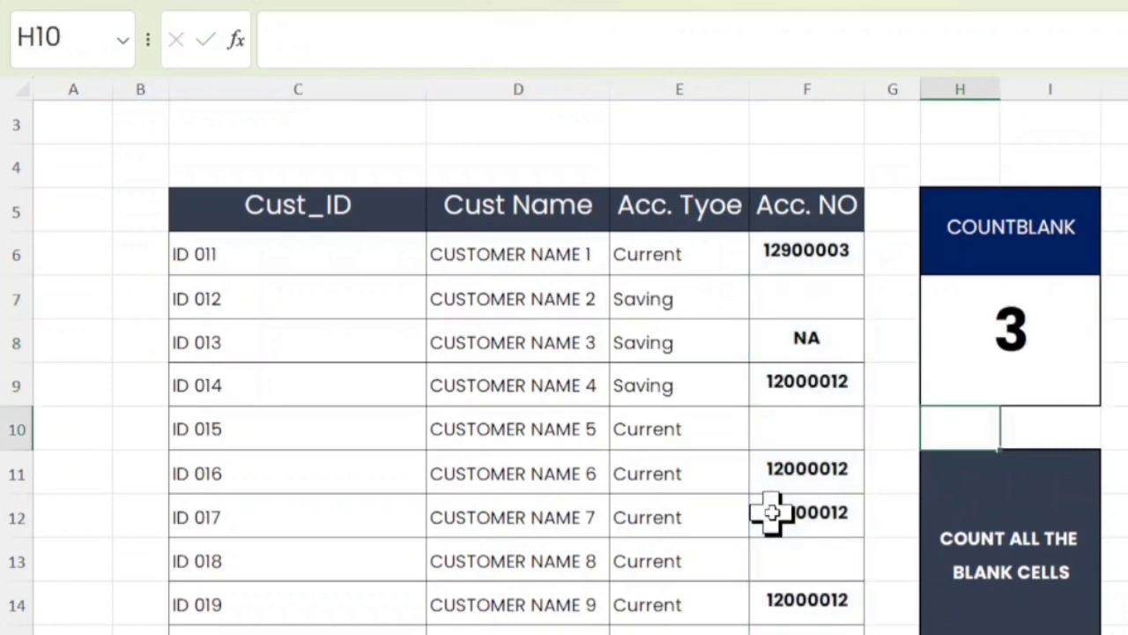
left_click(793, 305)
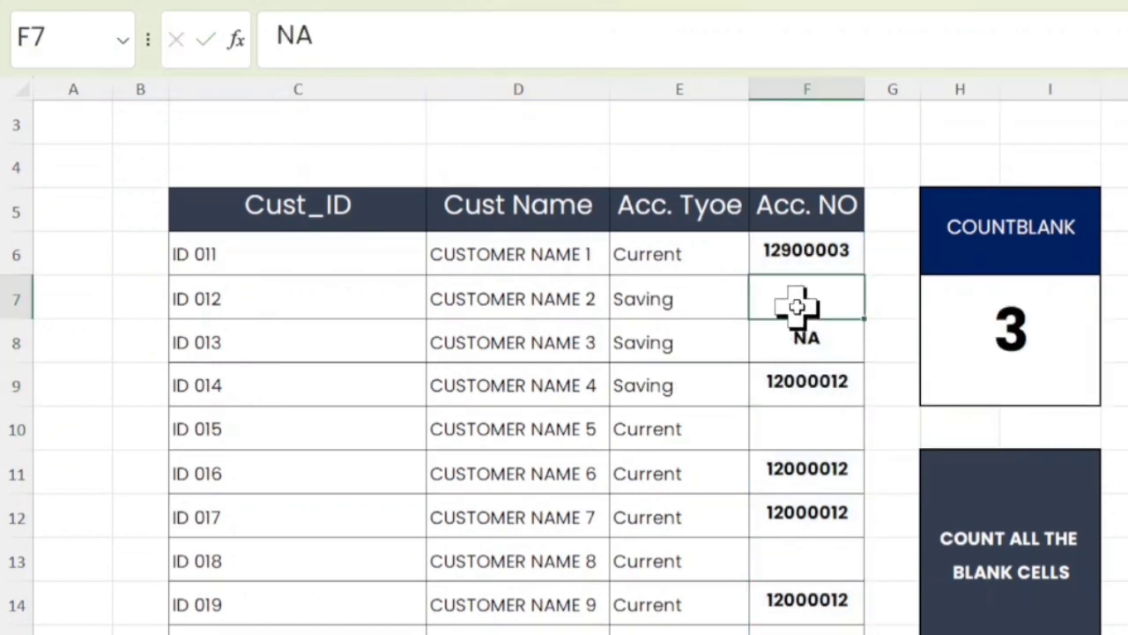
Select the blank account number cells in column F together to check the COUNTBLANK result
left_click(811, 526, "ctrl")
left_click(823, 564, "ctrl")
left_click(1008, 322)
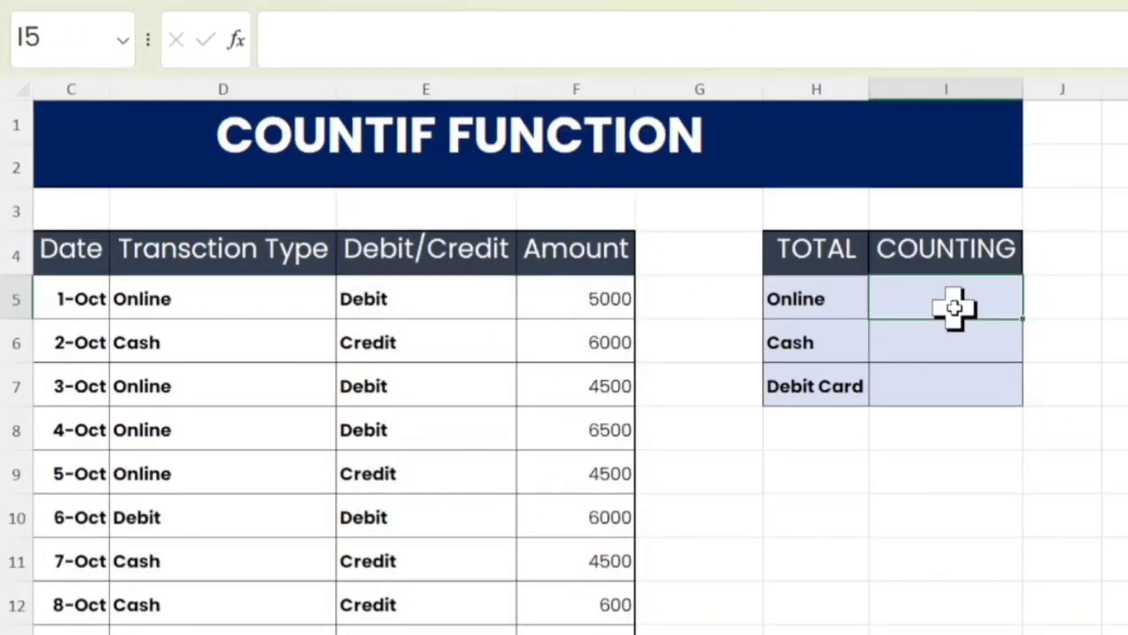
On the COUNTIF FUNCTION sheet, enter =COUNTIF($D$5:$D$17,H5) in I5 to count the Online transactions
type("=couni")
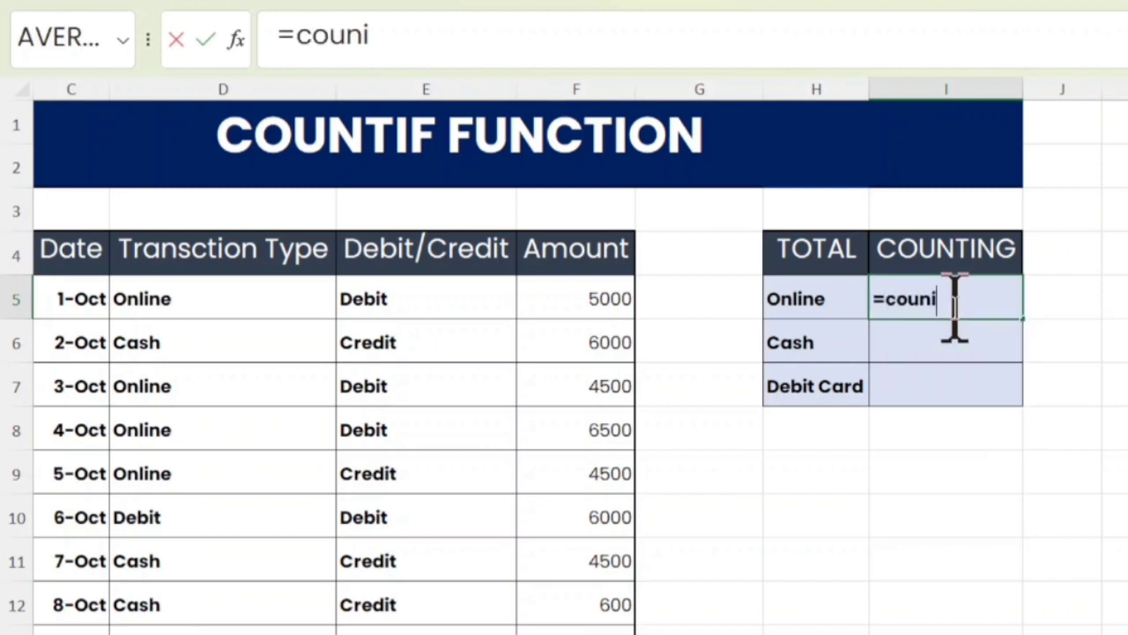
key("BackSpace")
type("t")
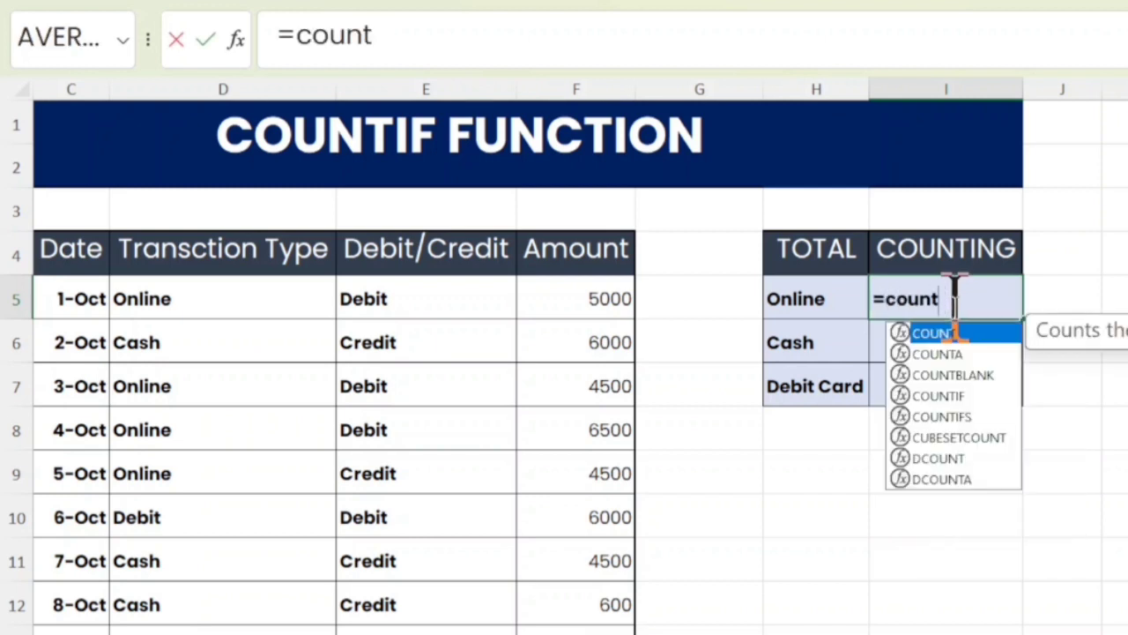
key("Down")
key("Down")
key("Tab")
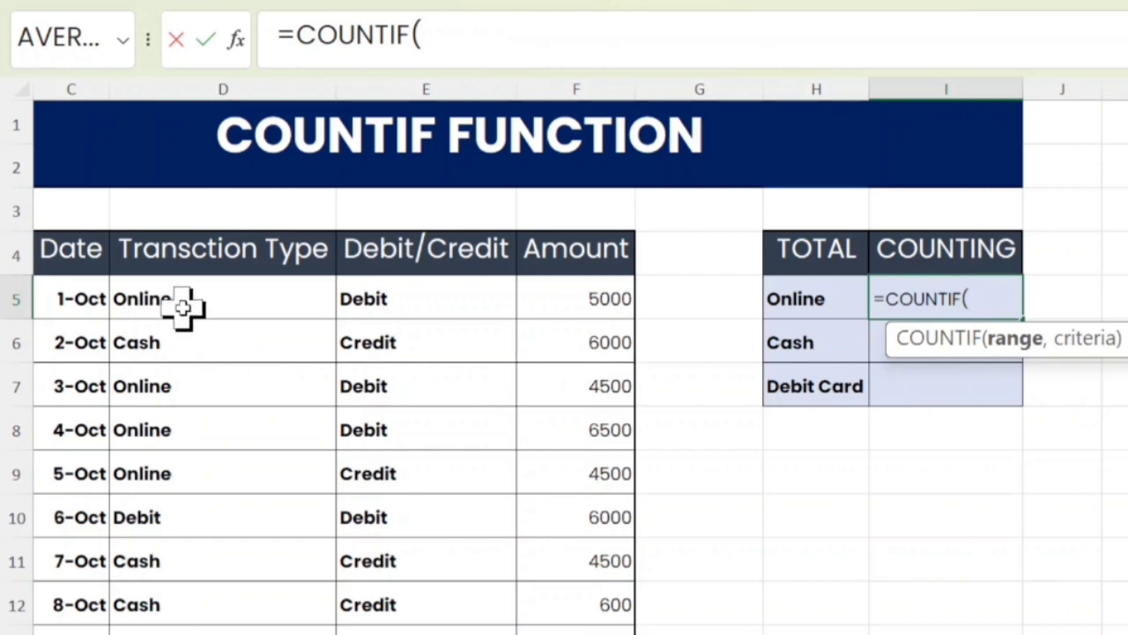
left_click_drag(188, 301, 190, 633)
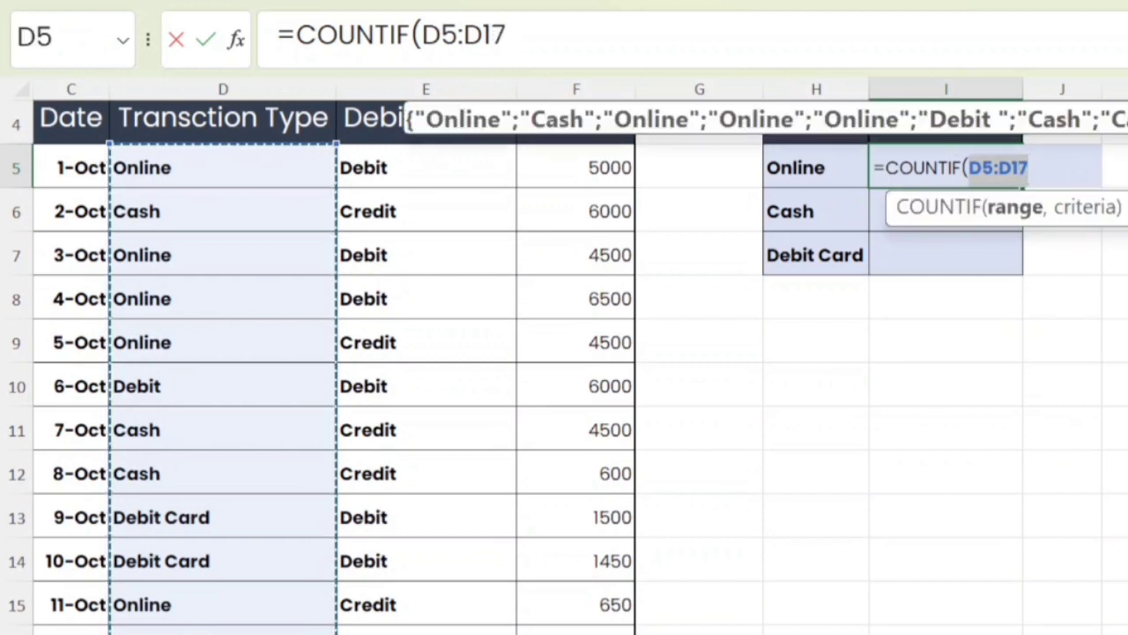
key("F4")
left_click(628, 36)
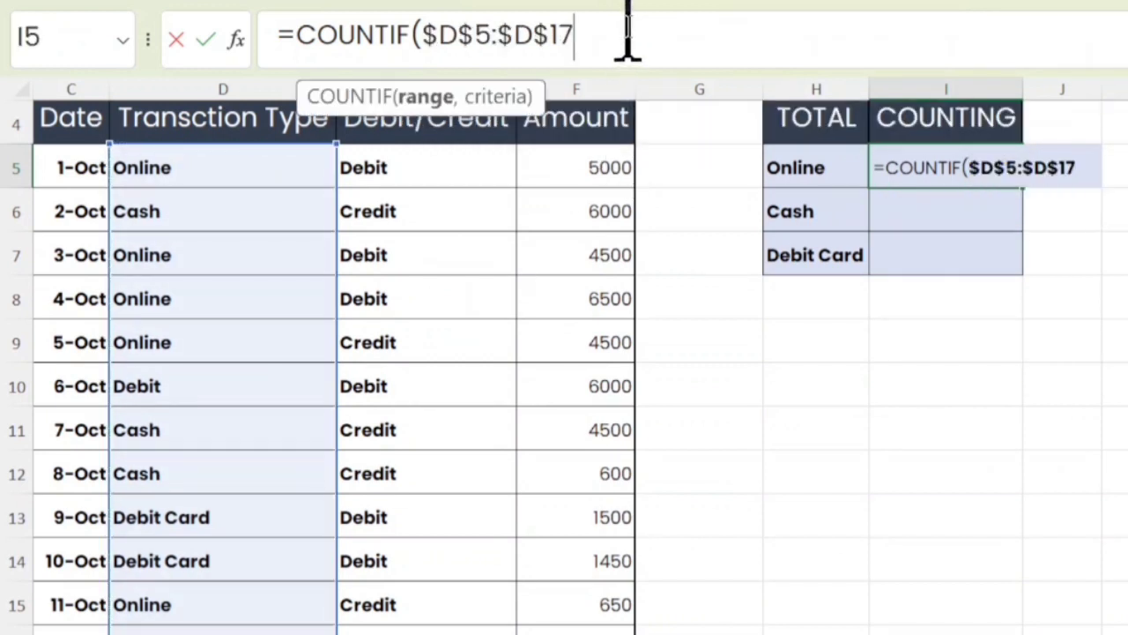
type(",")
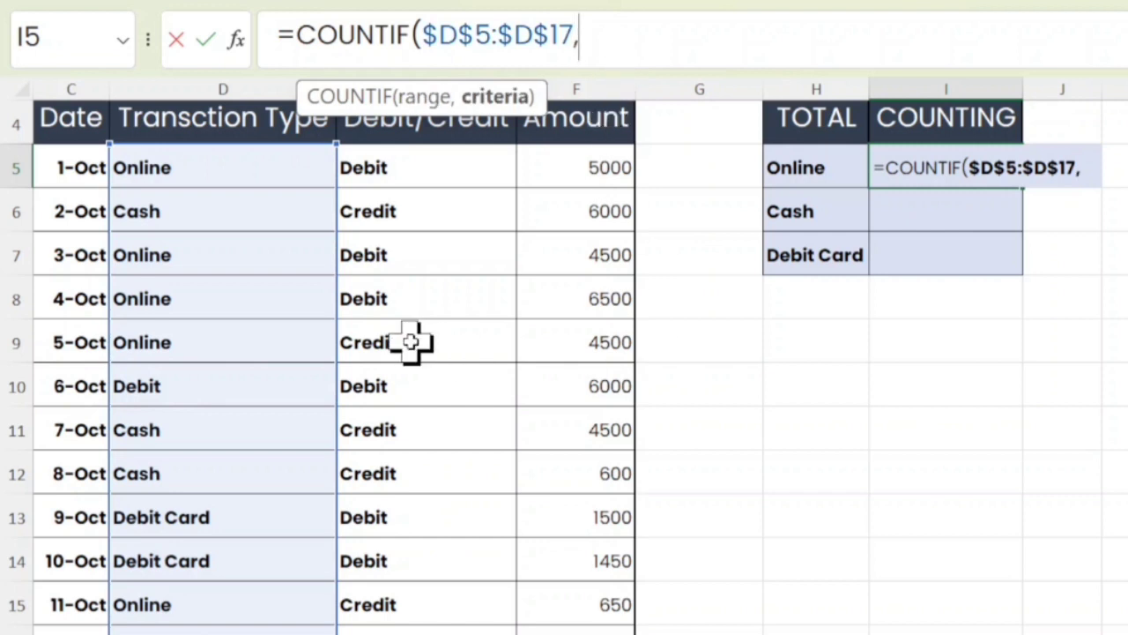
left_click(811, 173)
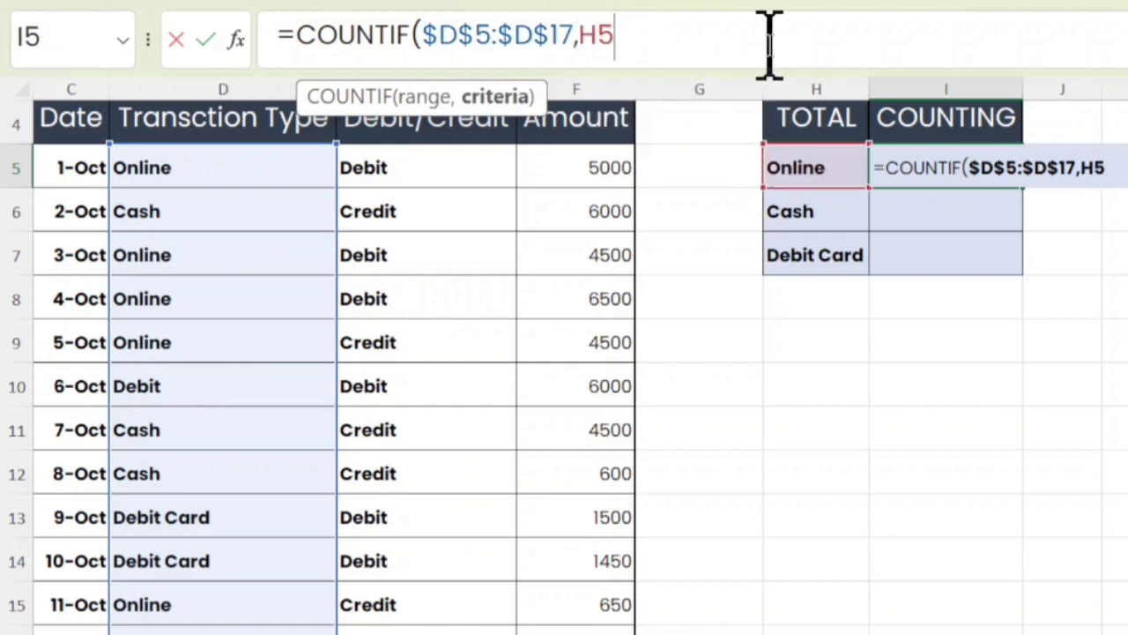
type(")")
key("Return")
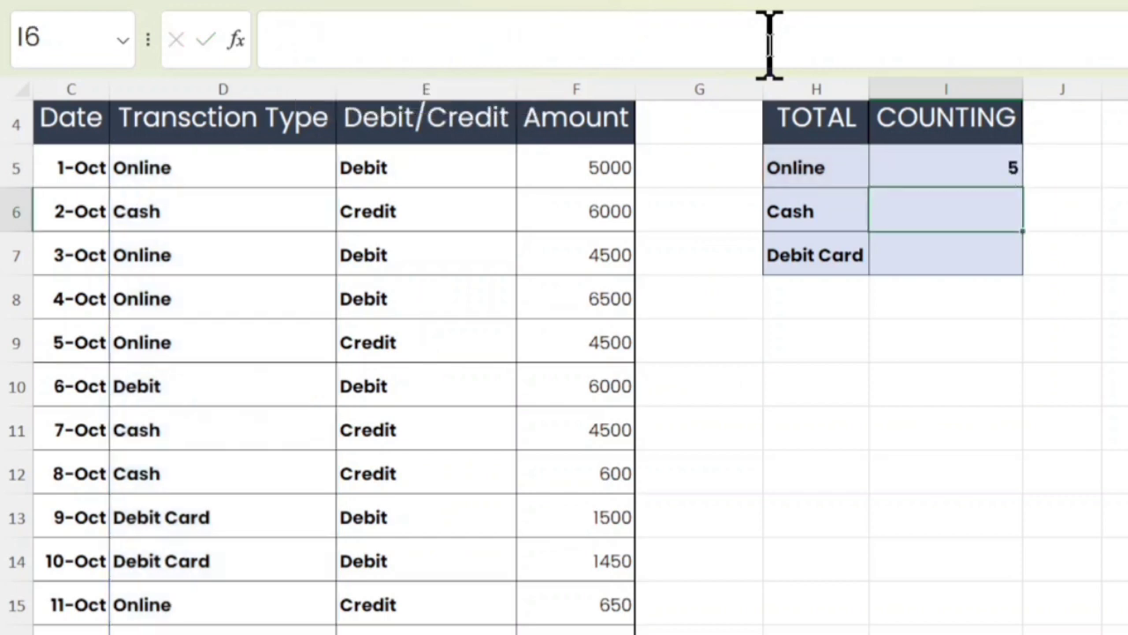
Fill the COUNTIF formula from I5 down to I7 for the Cash and Debit Card rows
scroll(803, 168, "up", 1)
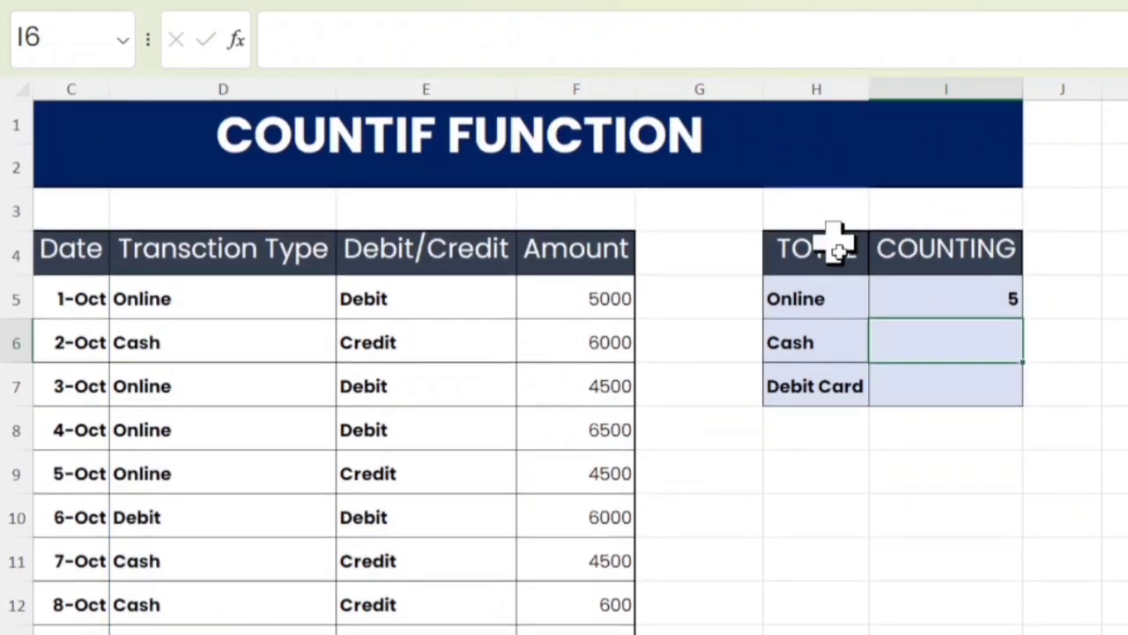
left_click(1012, 308)
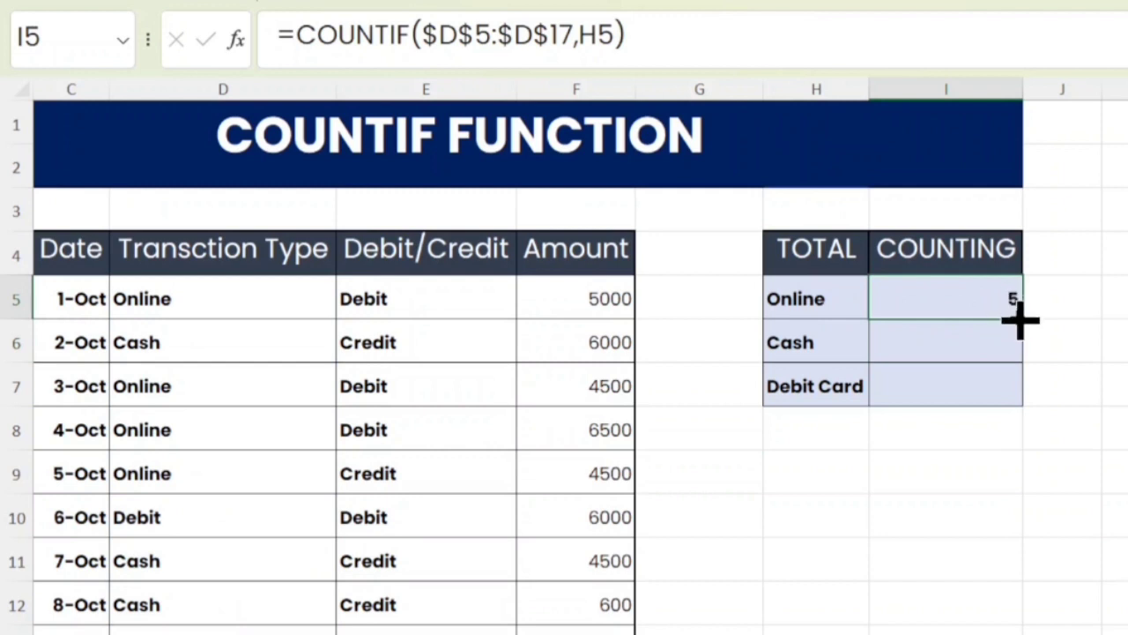
left_click_drag(1025, 341, 1026, 406)
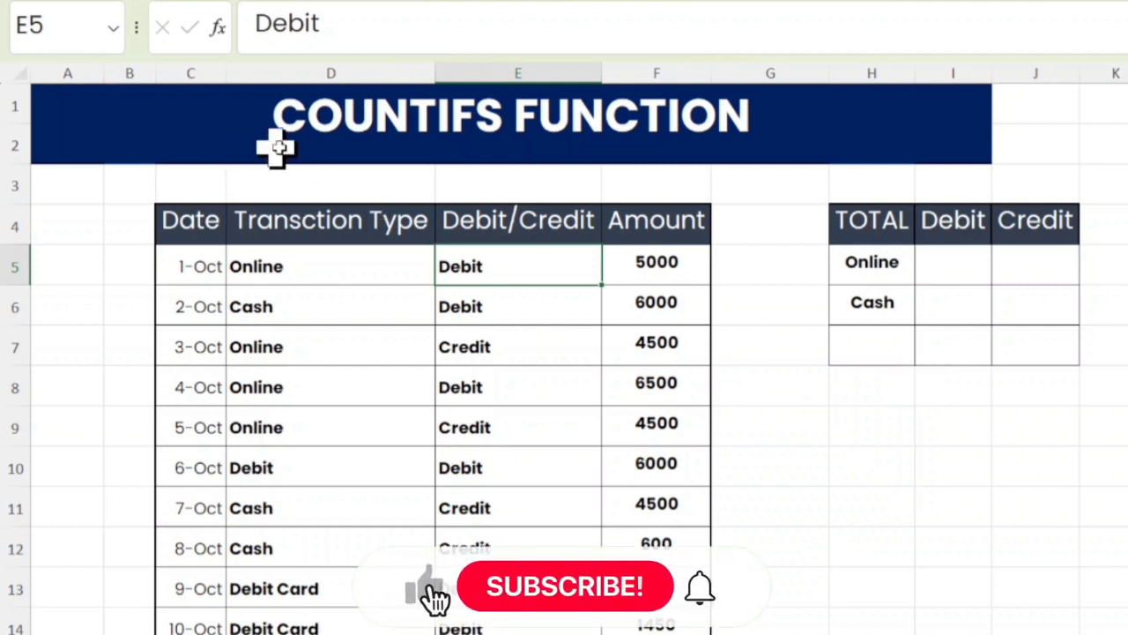
On the COUNTIFS FUNCTION sheet, start a COUNTIFS formula in I5 with the absolute range $D$5:$D$17 as the first criteria range
left_click(952, 263)
type("=COUNTIFS(")
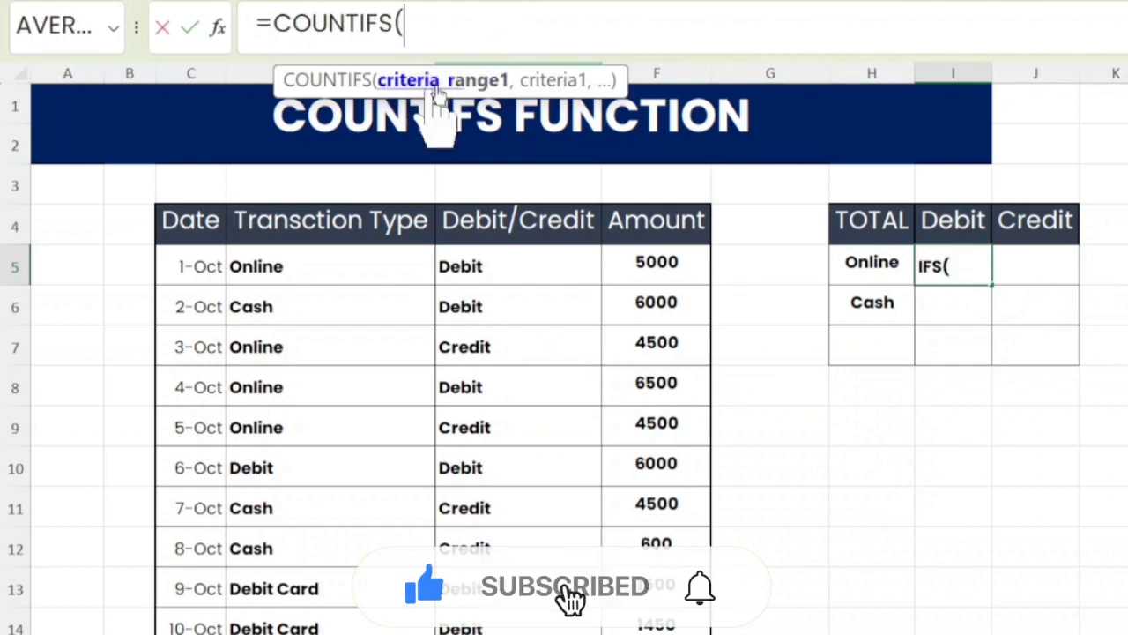
left_click_drag(587, 71, 572, 177)
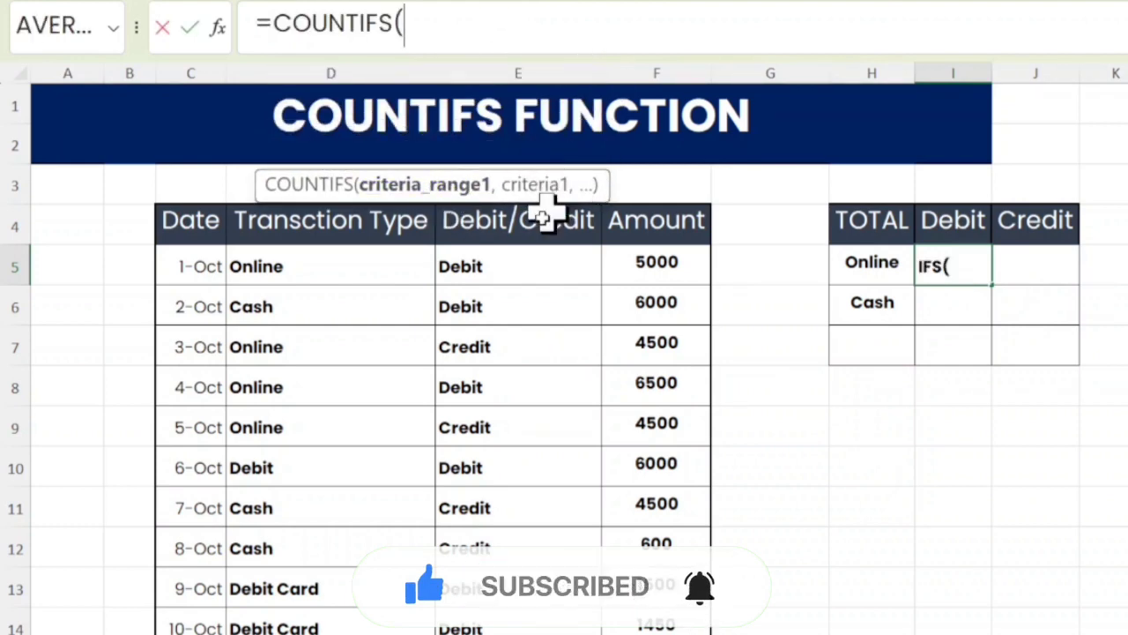
left_click_drag(313, 281, 291, 554)
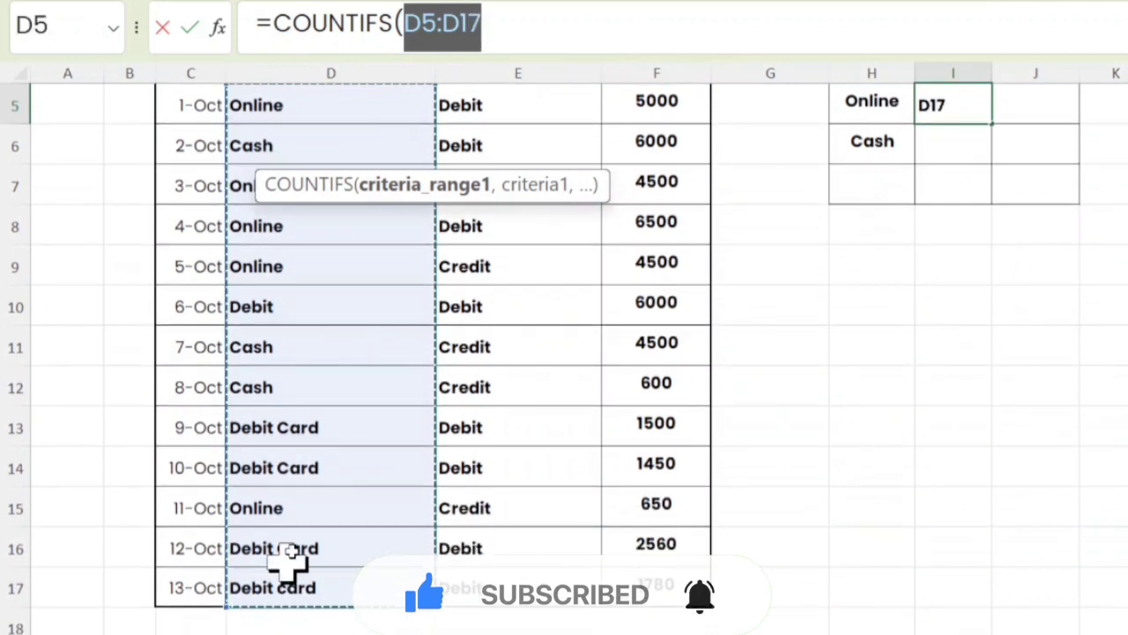
key("F4")
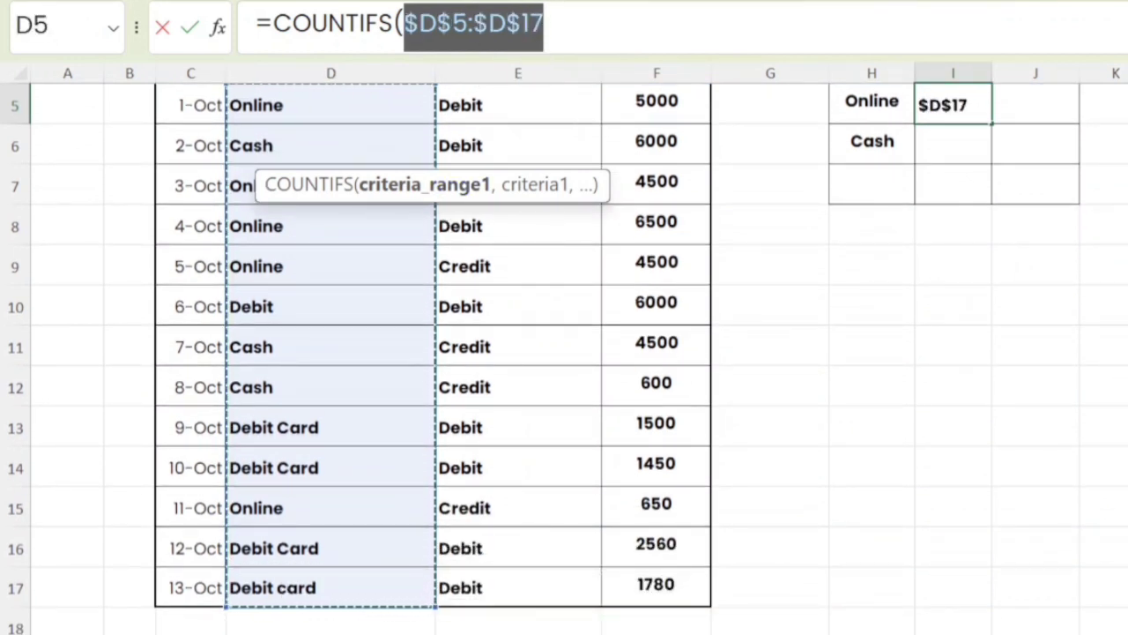
scroll(564, 353, "up", 2)
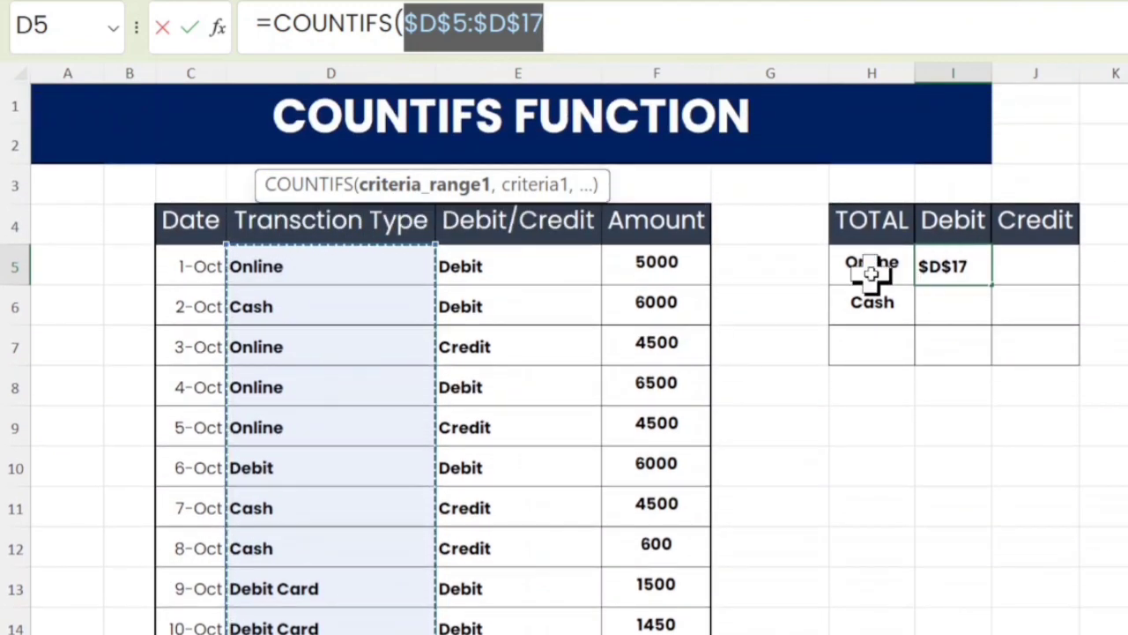
Add the Online label cell as the formula's first criterion, locking only its column as $H5
left_click(624, 34)
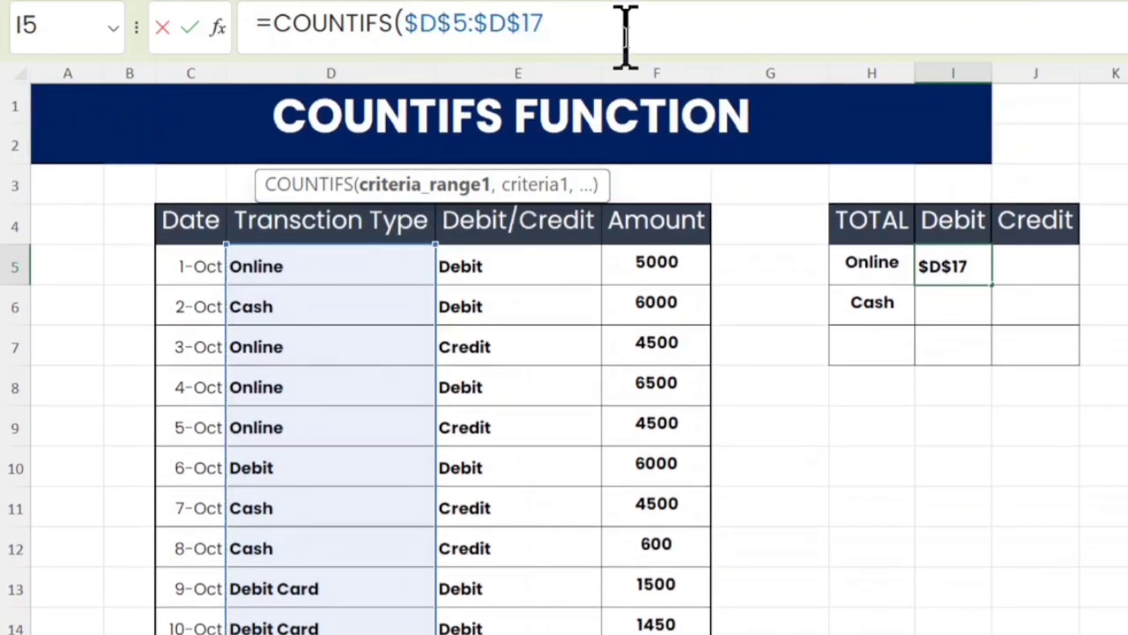
type(",")
left_click(865, 273)
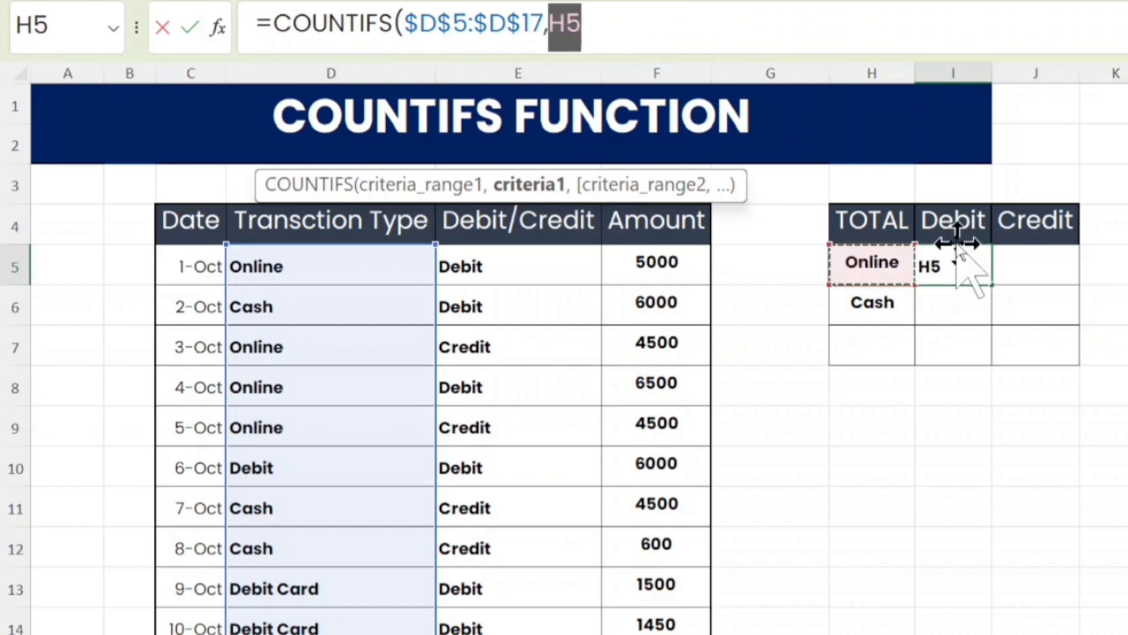
key("F4")
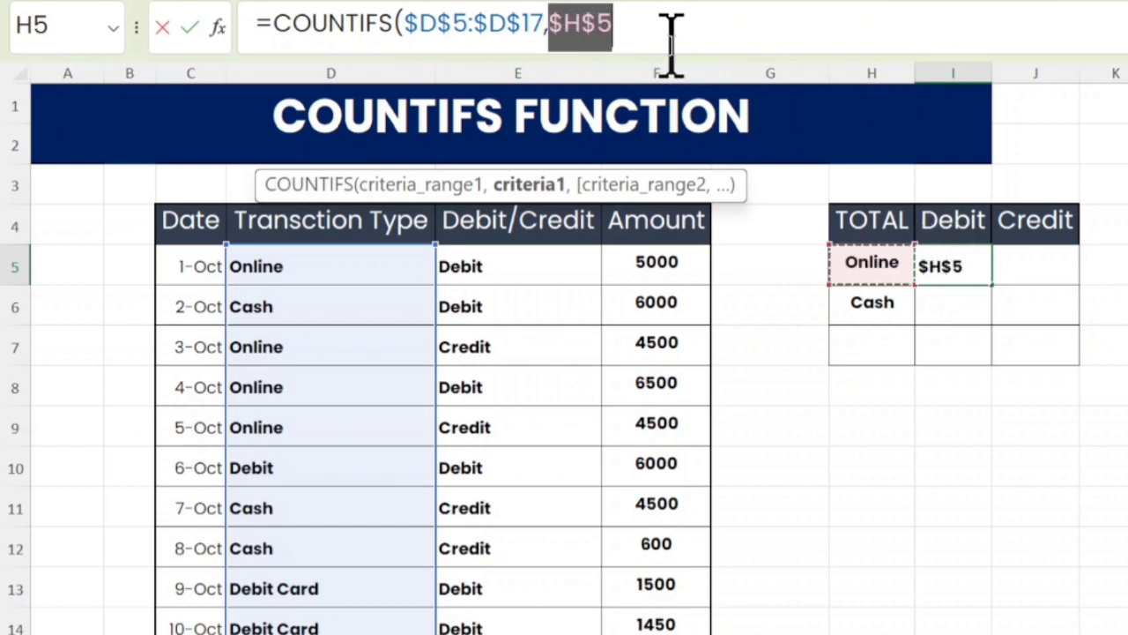
key("F4")
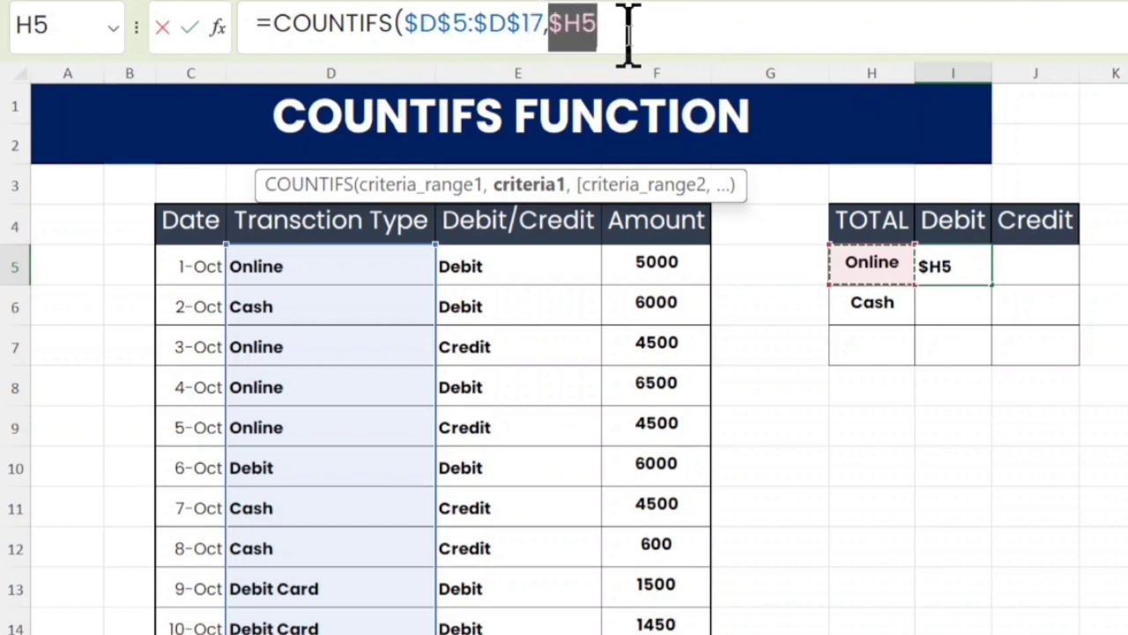
Add the Debit/Credit cells to the COUNTIFS formula as the second criteria range, locked as $E$5:$E$17
left_click(628, 34)
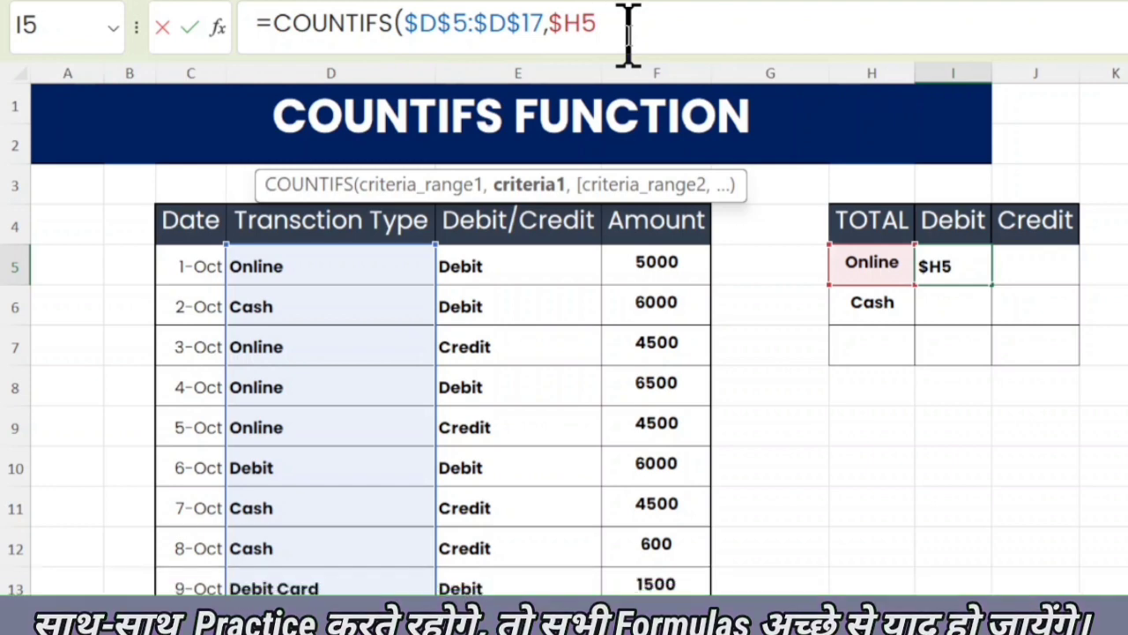
type(",")
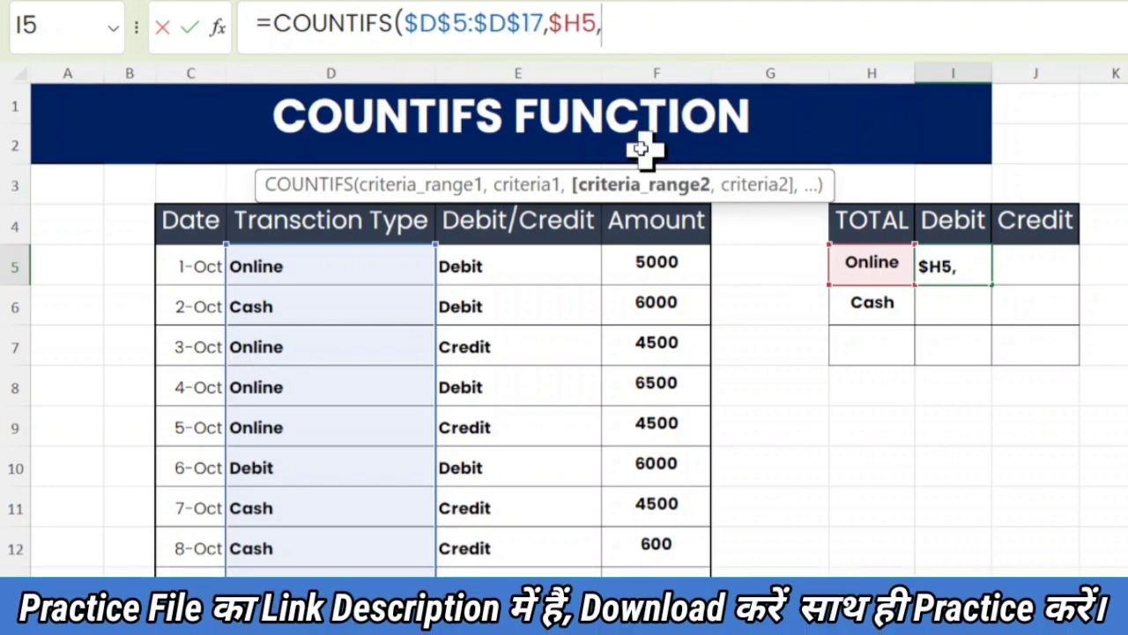
left_click_drag(511, 265, 534, 613)
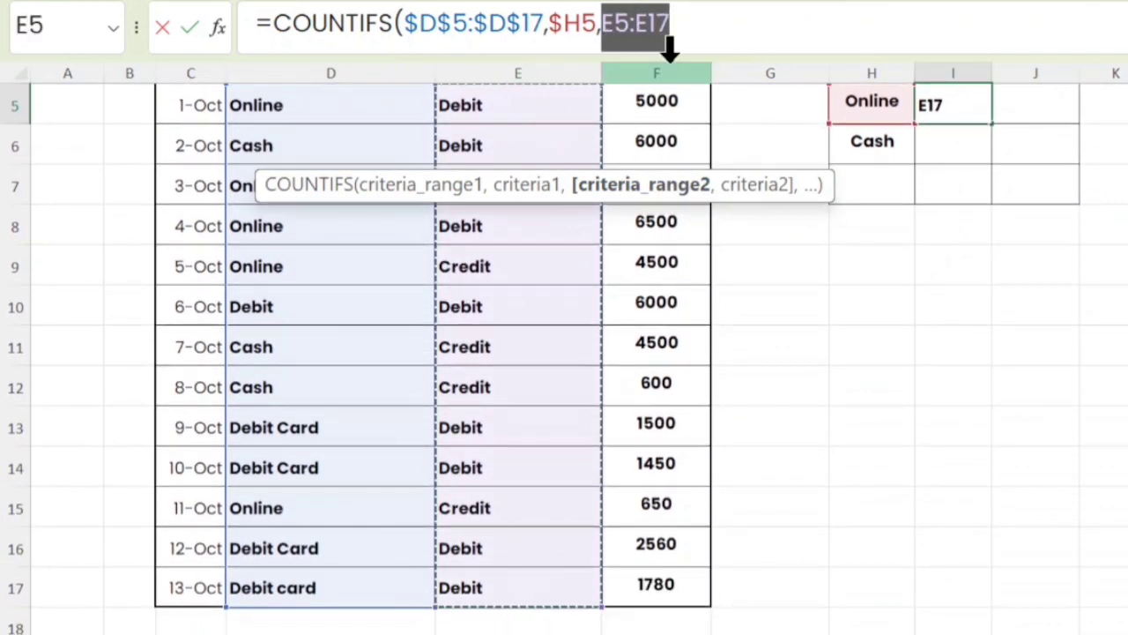
key("F4")
scroll(564, 353, "up", 2)
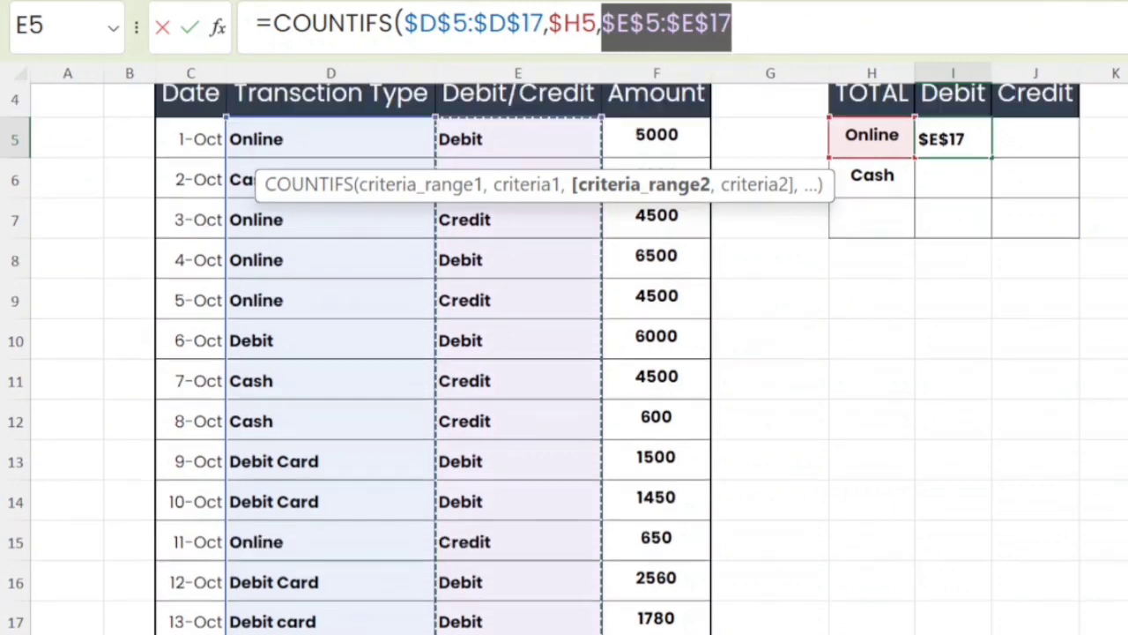
Add the Debit header as the second criterion, locking only its row as I$4, and complete the COUNTIFS formula in I5
left_click(815, 31)
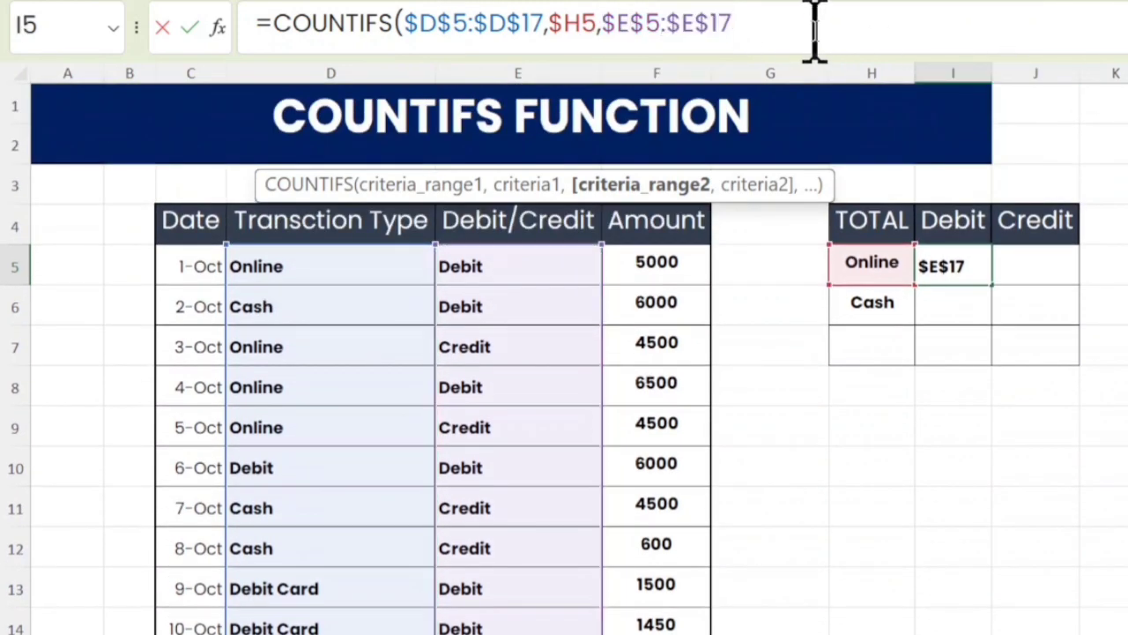
type(",")
left_click(953, 228)
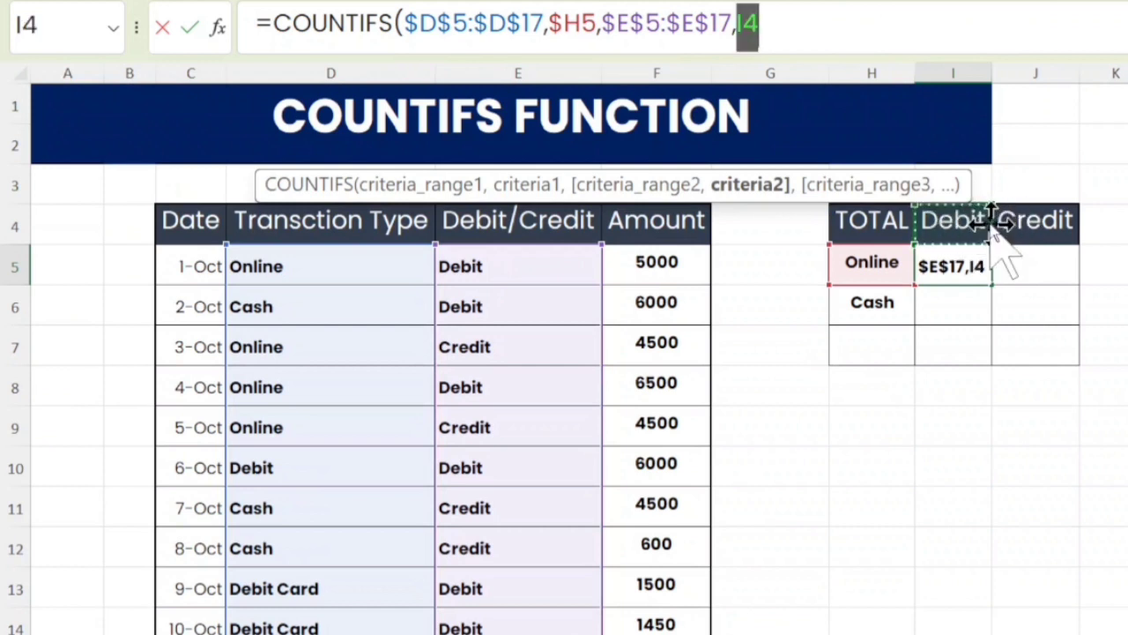
key("F4")
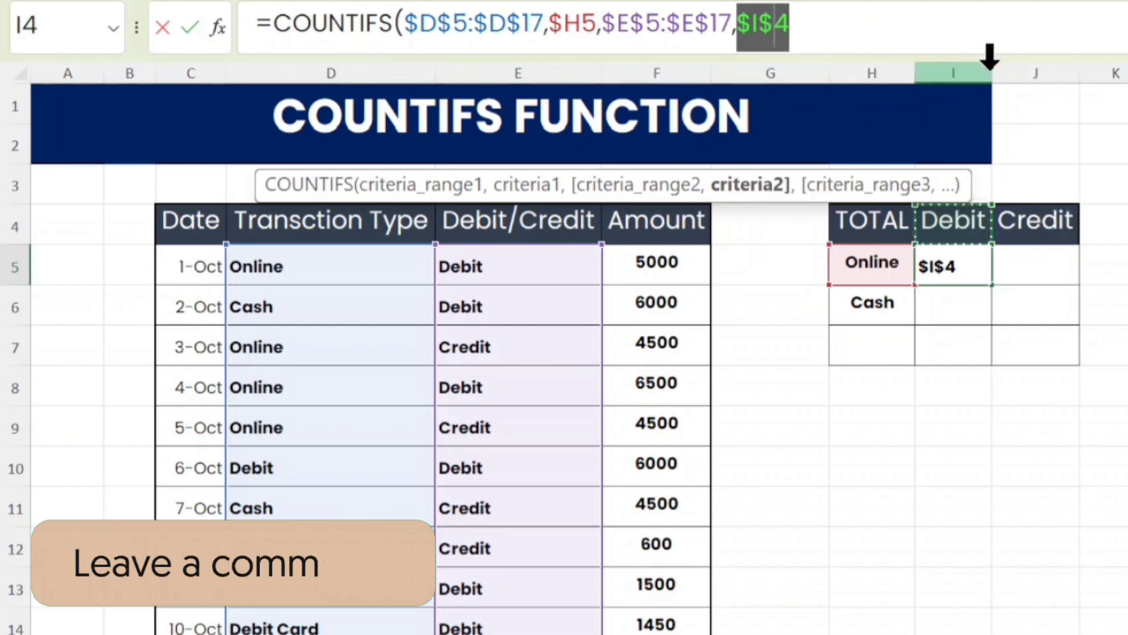
key("F4")
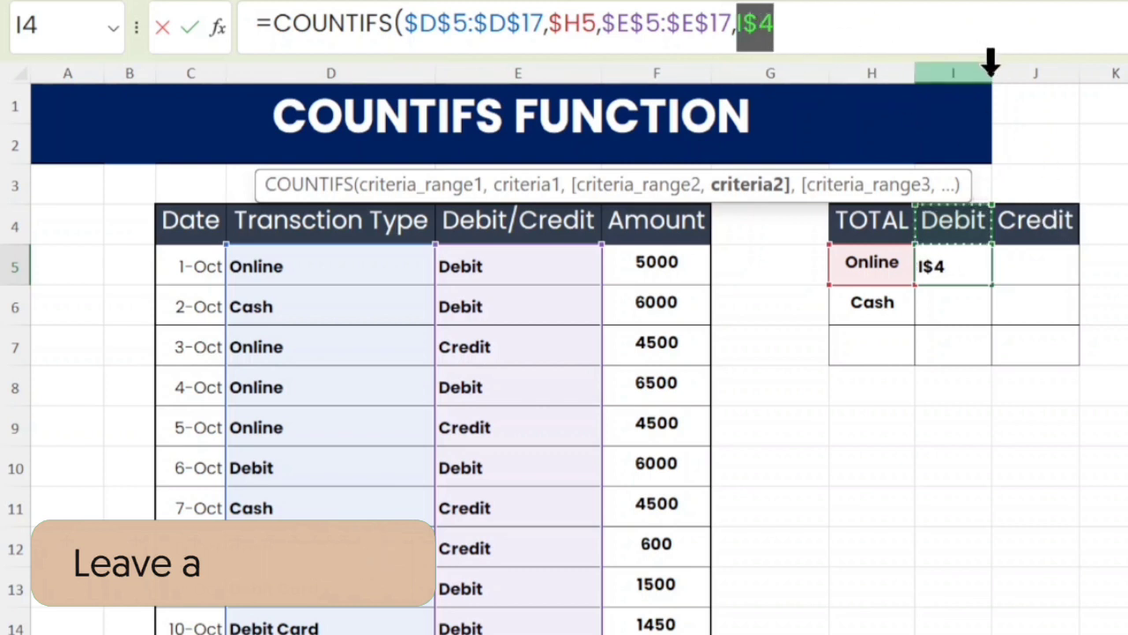
left_click(909, 27)
type(")")
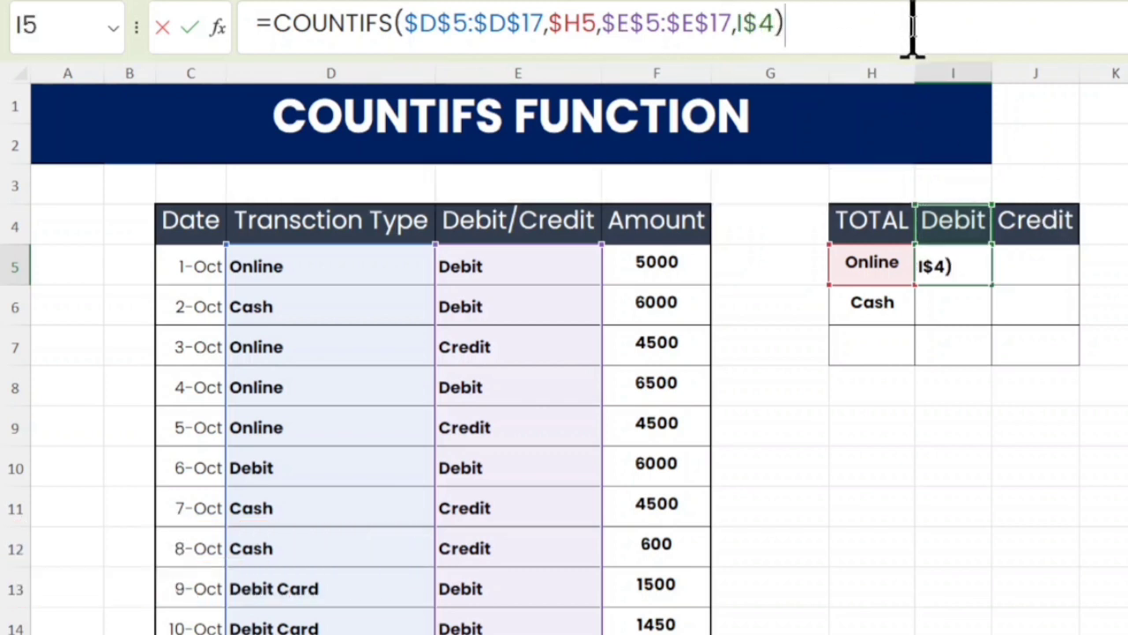
key("Return")
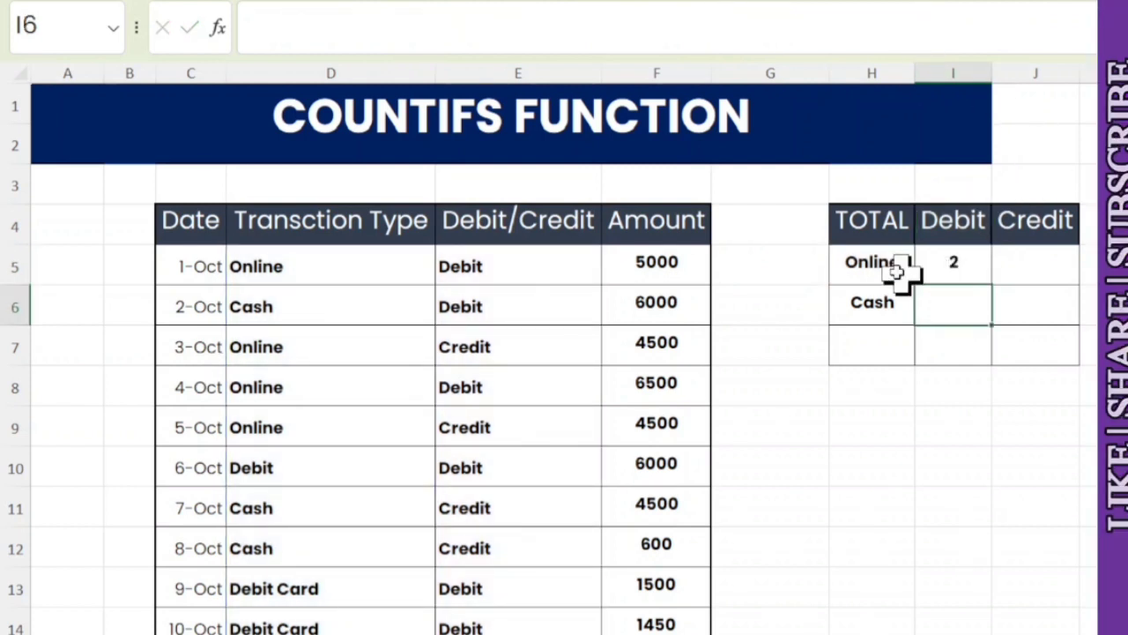
Fill the COUNTIFS formula from I5 across to J5 for the Credit column
left_click(972, 260)
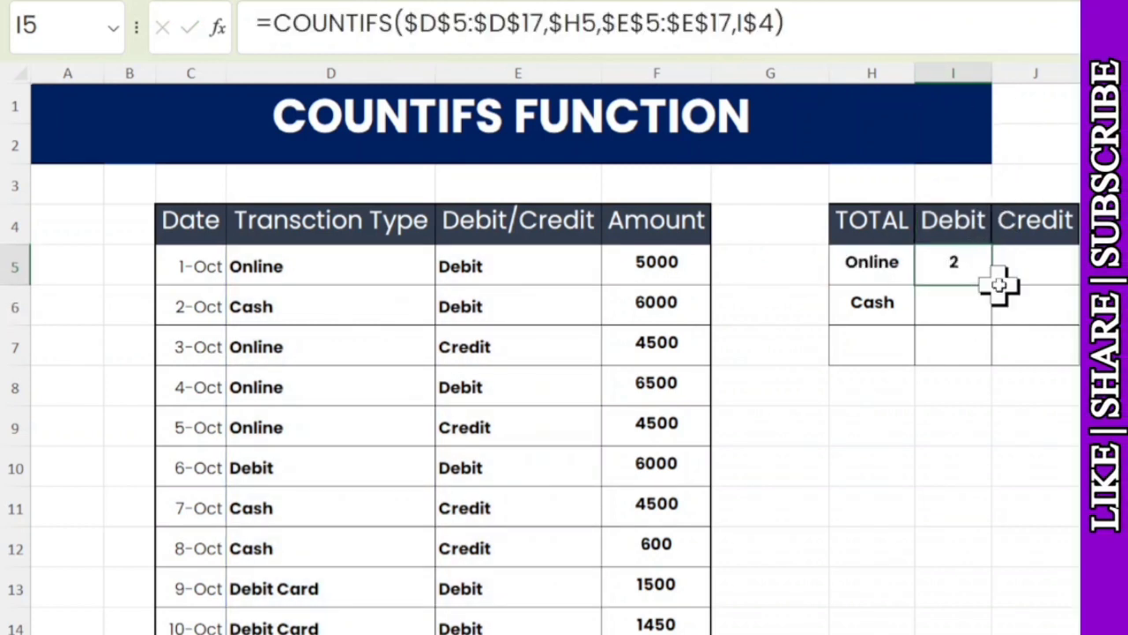
left_click_drag(989, 308, 1069, 307)
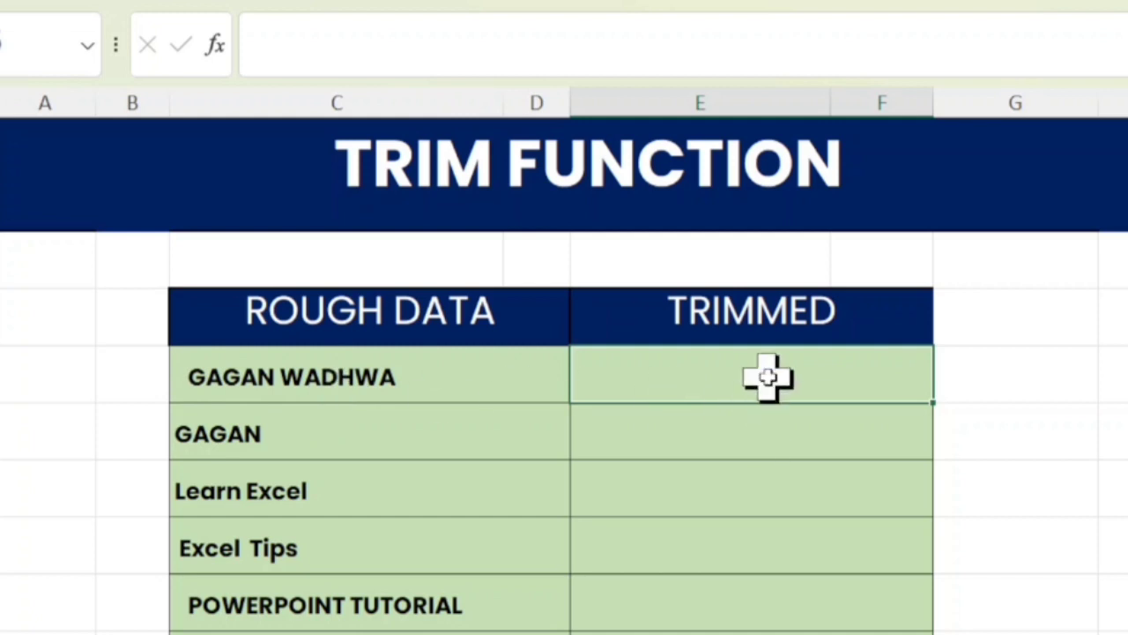
Enter =TRIM(C5) in E5 to remove the extra spaces from the first Rough Data entry
type("=trim")
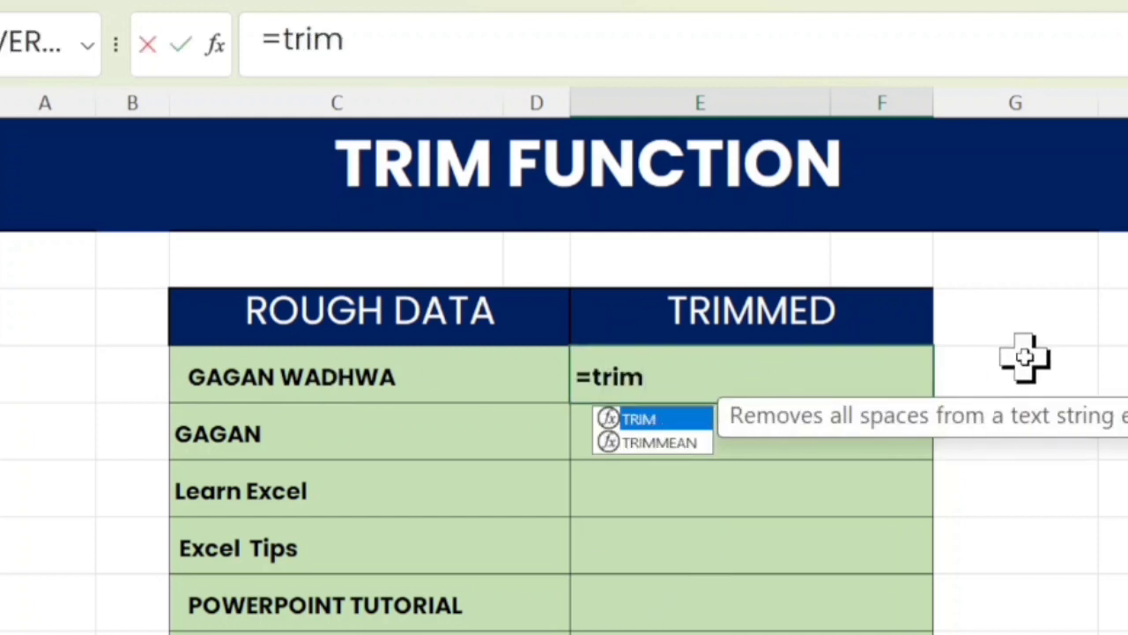
key("Tab")
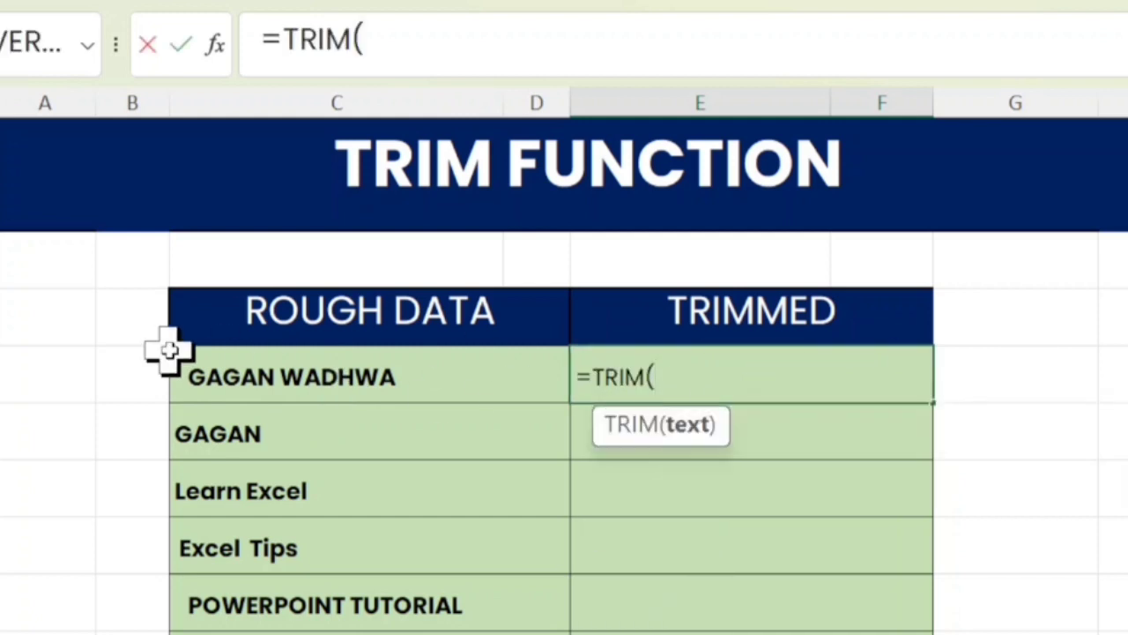
left_click(282, 377)
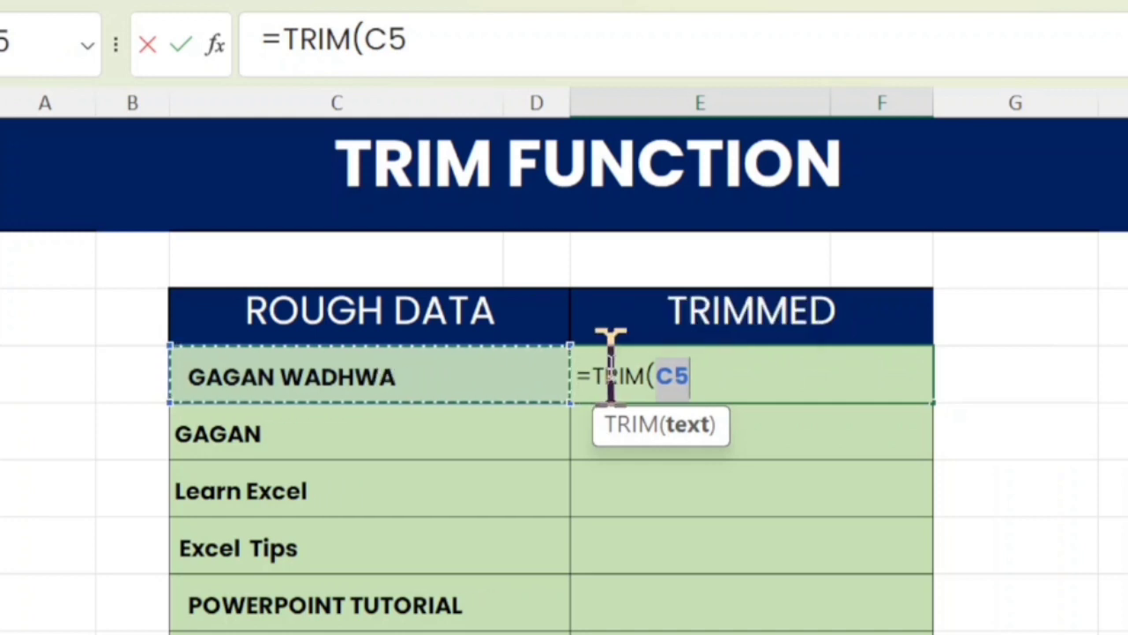
type(")")
key("Return")
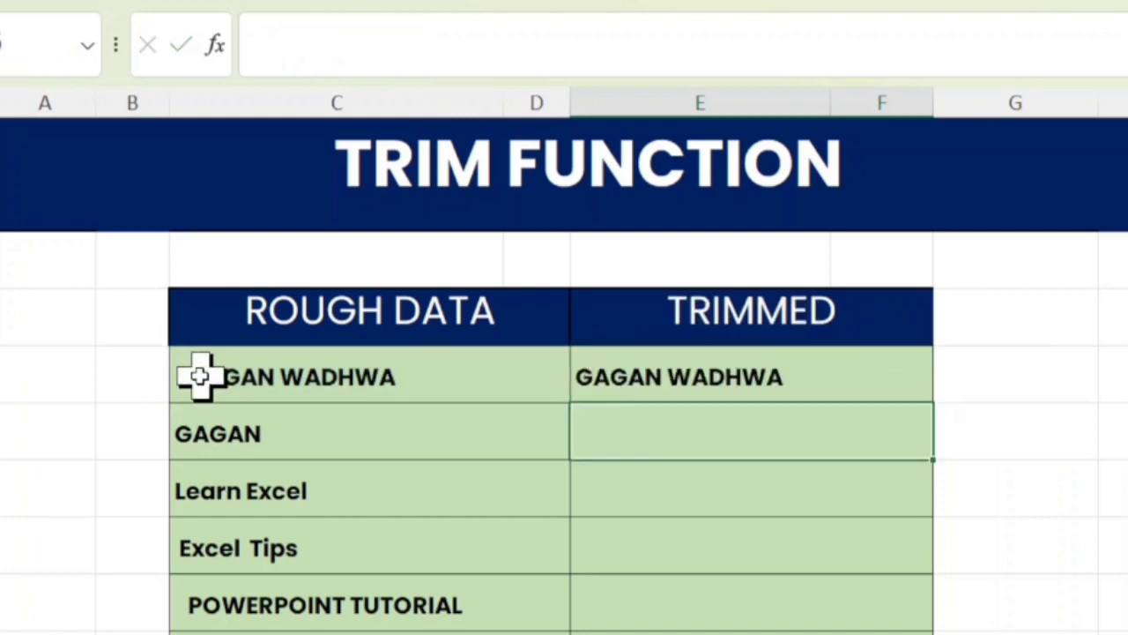
Inspect the leading spaces stored before the text in C5, leaving the cell's content unchanged
left_click(212, 377)
left_click(284, 40)
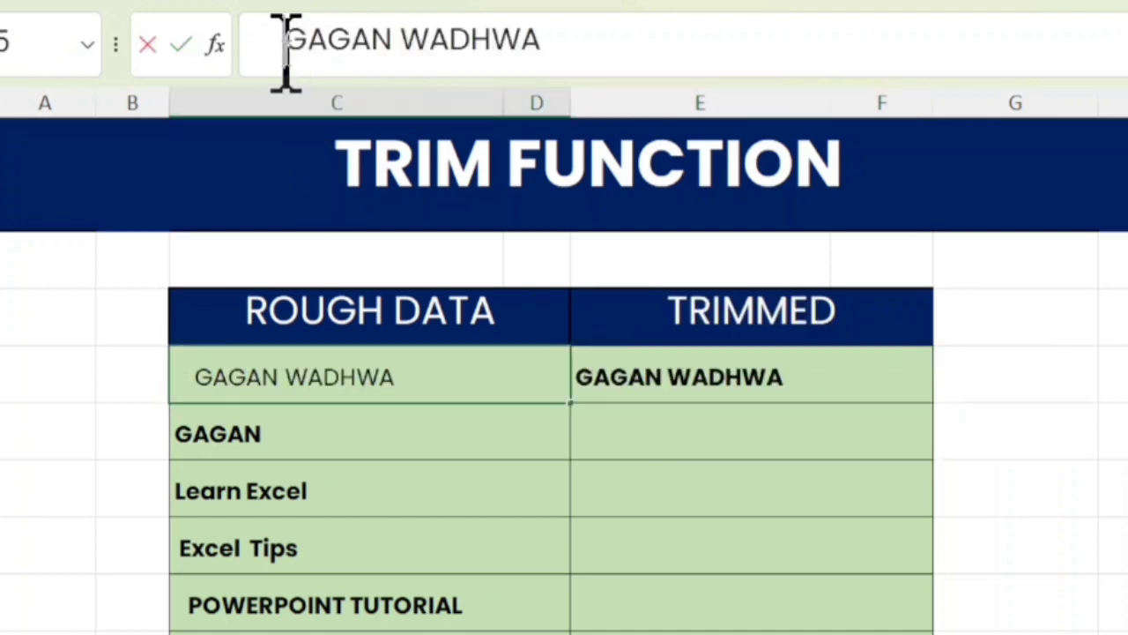
left_click_drag(284, 39, 239, 39)
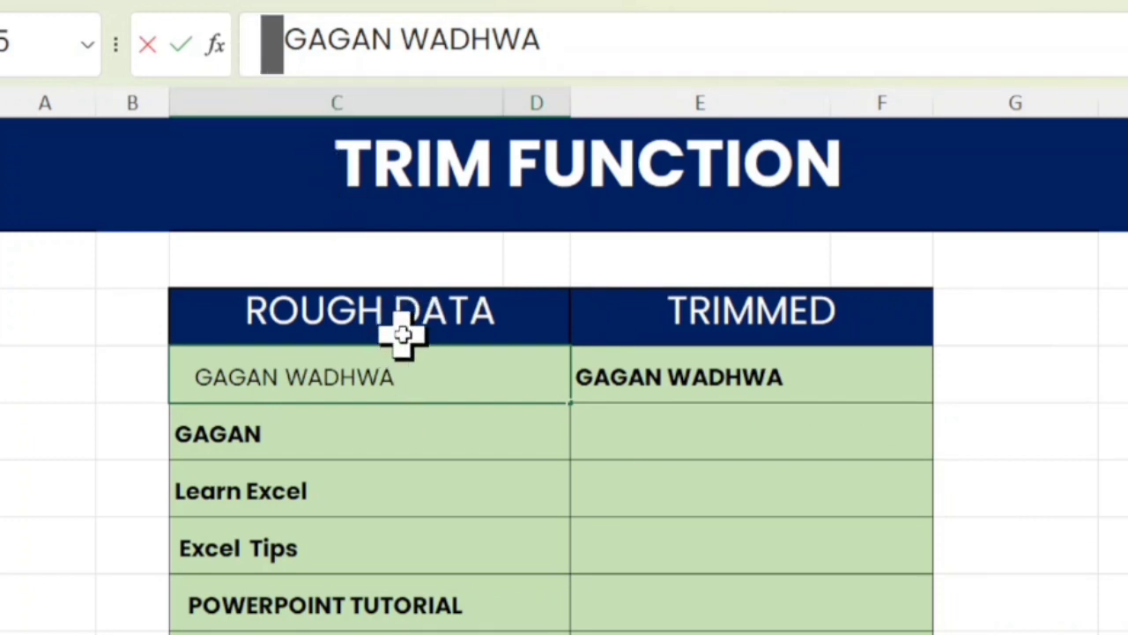
key("BackSpace")
key("Return")
Fill the TRIM formula from E5 down the Trimmed column
left_click(737, 381)
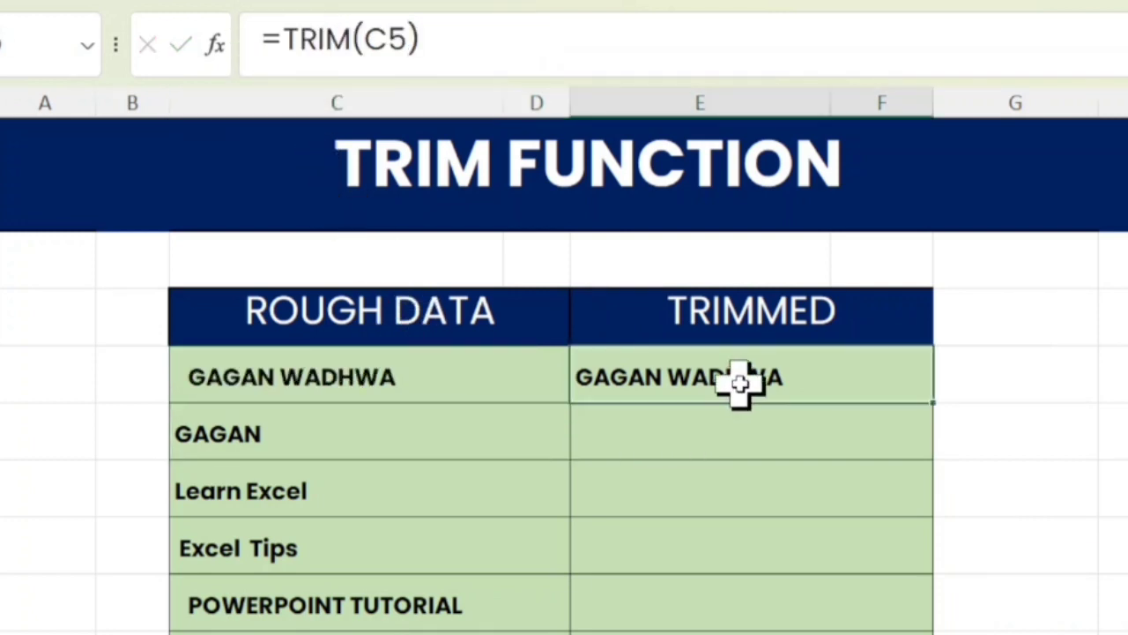
double_click(940, 409)
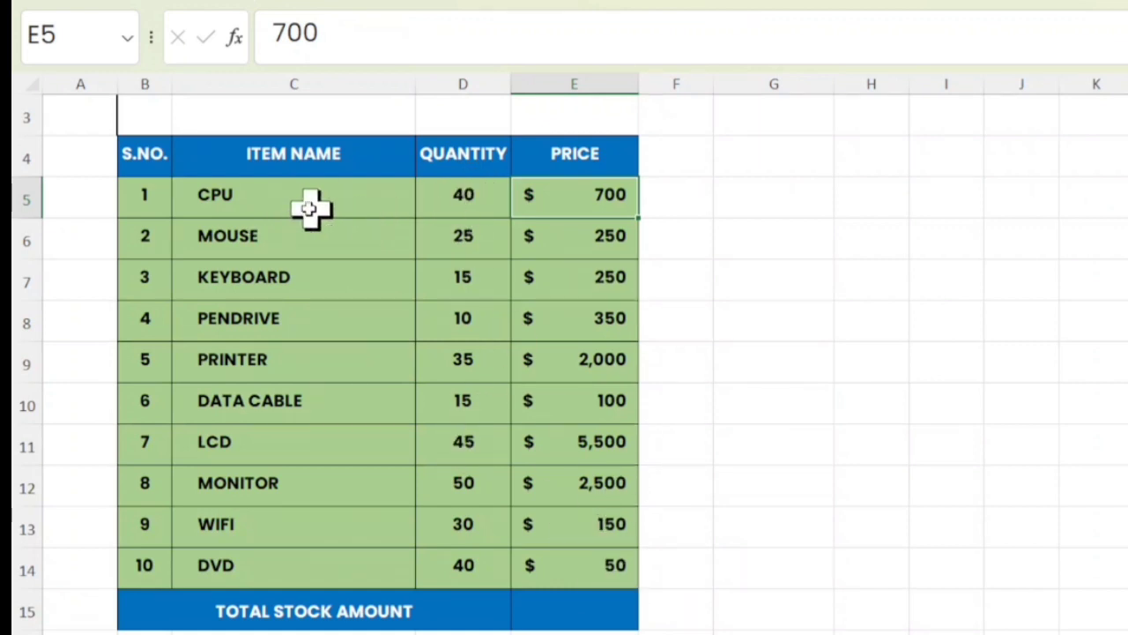
Enter =SUMPRODUCT(D5:D14,E5:E14) in E15 to calculate the total stock amount from quantities and prices
left_click(596, 622)
type("=sump")
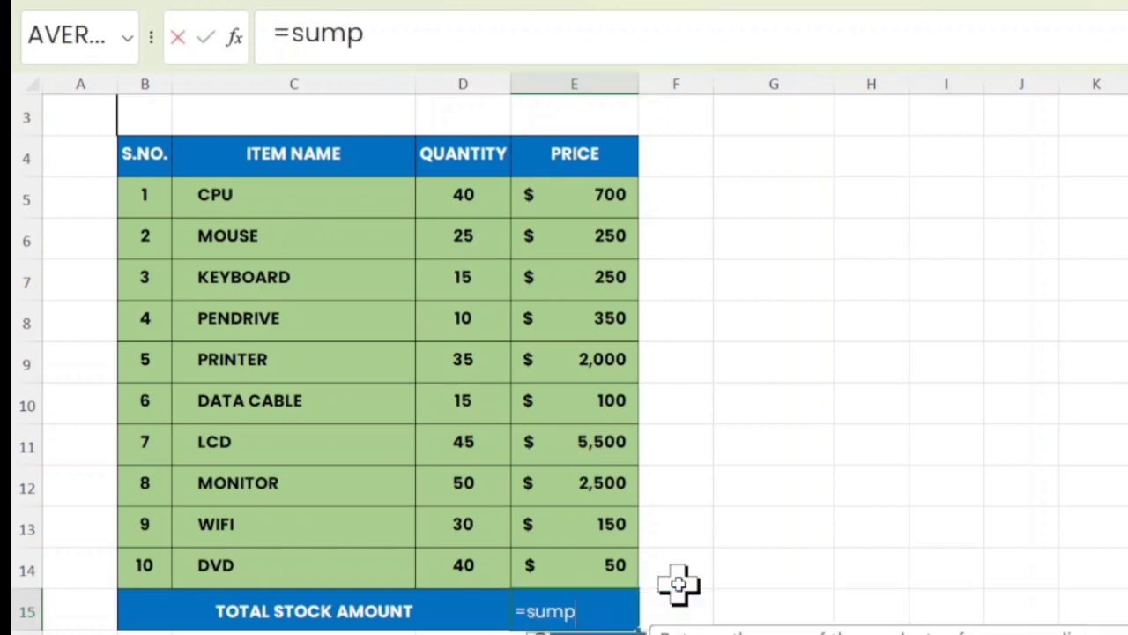
key("Tab")
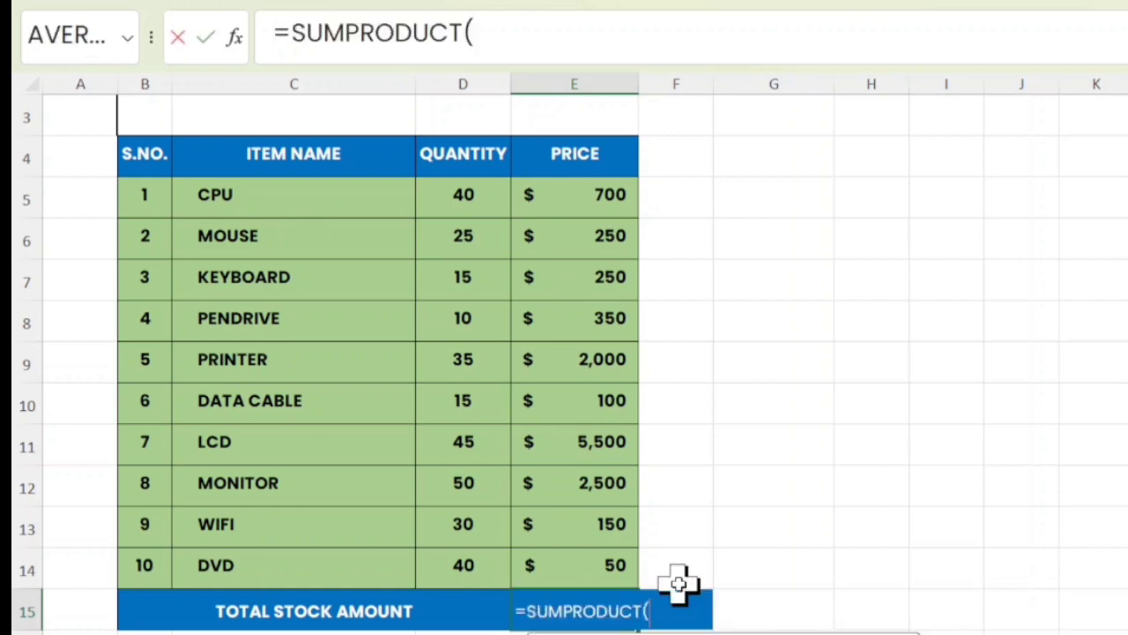
left_click_drag(453, 189, 468, 564)
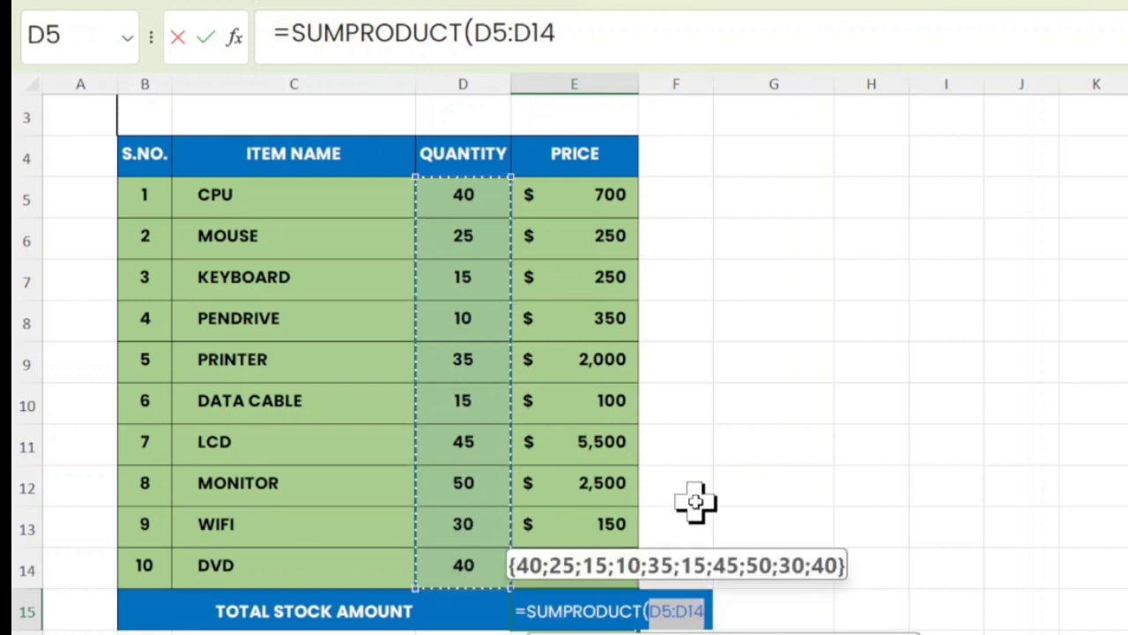
type(",")
left_click_drag(564, 189, 600, 566)
type(")")
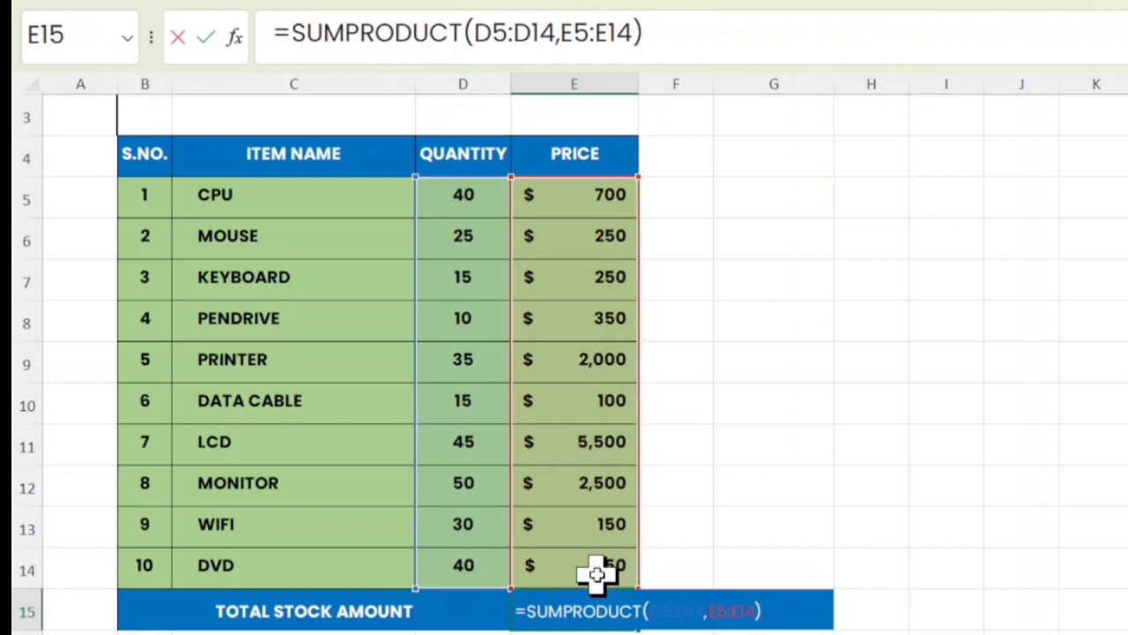
key("Return")
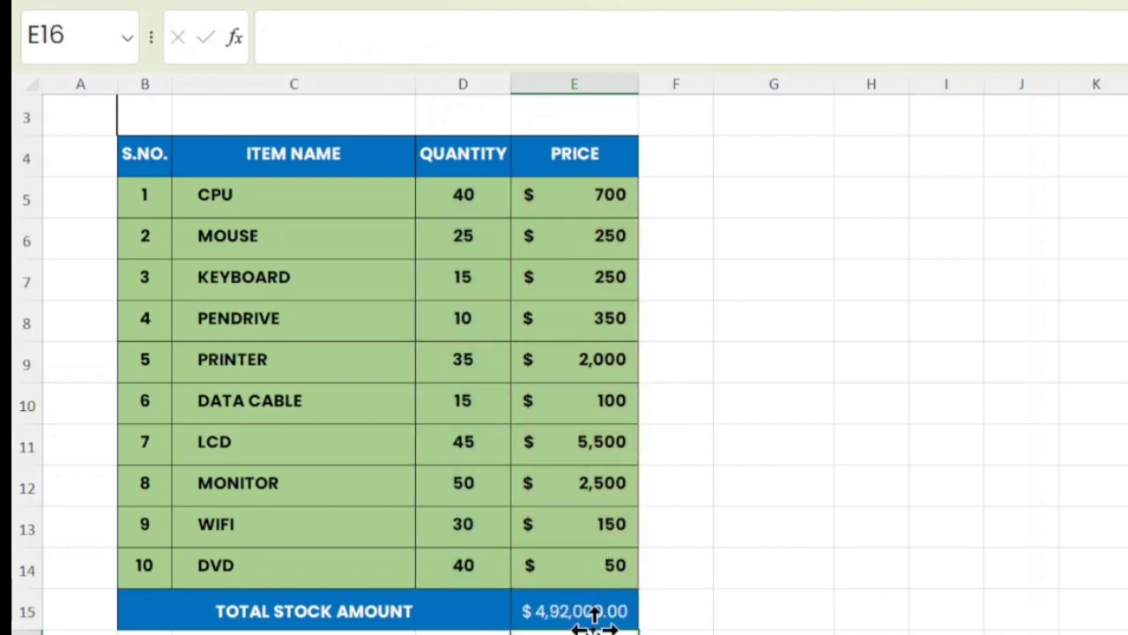
Review the total stock formula in E15 against the first item's quantity and price
left_click(588, 611)
scroll(822, 577, "up", 1)
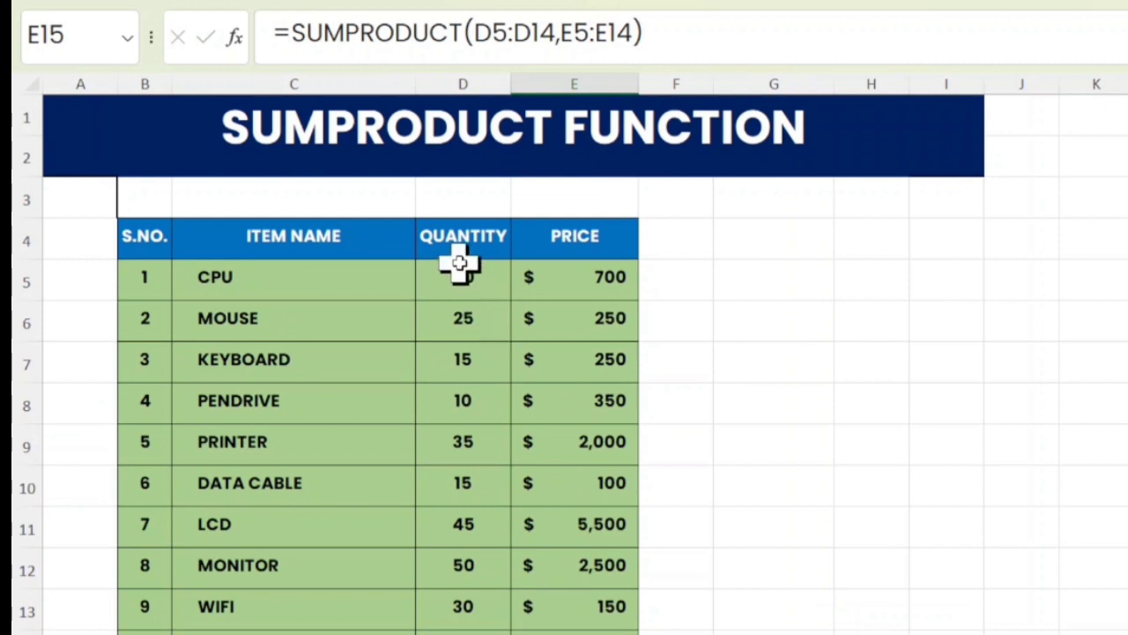
left_click_drag(479, 277, 544, 282)
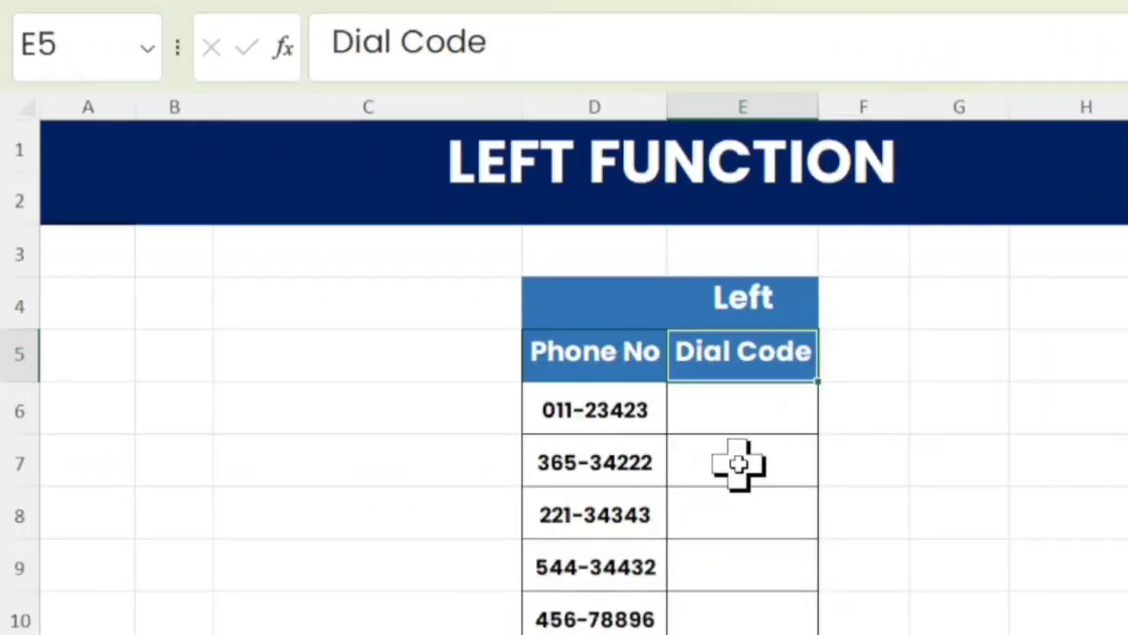
Enter =LEFT(D6,3) in E6 to extract the three-character dial code from the first phone number
left_click(603, 413)
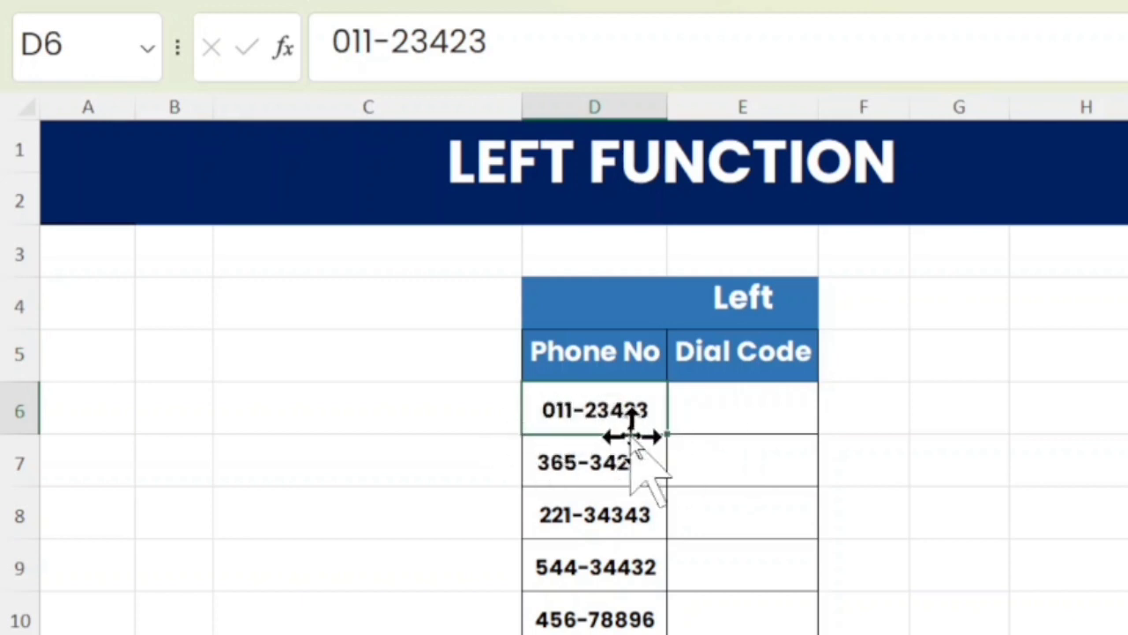
left_click(725, 409)
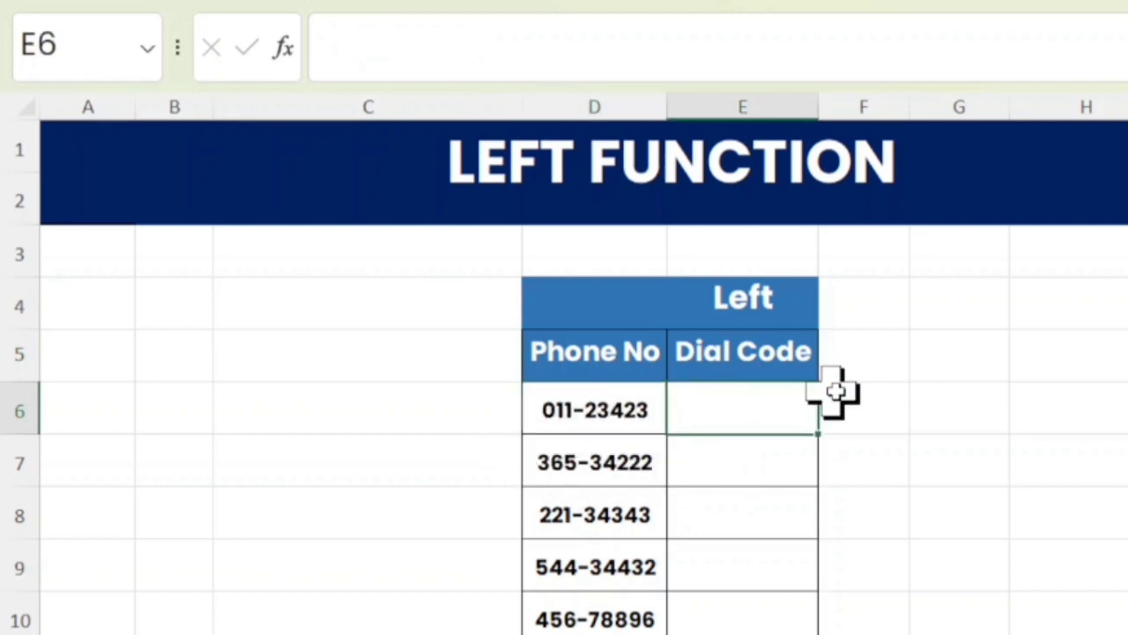
type("=lef")
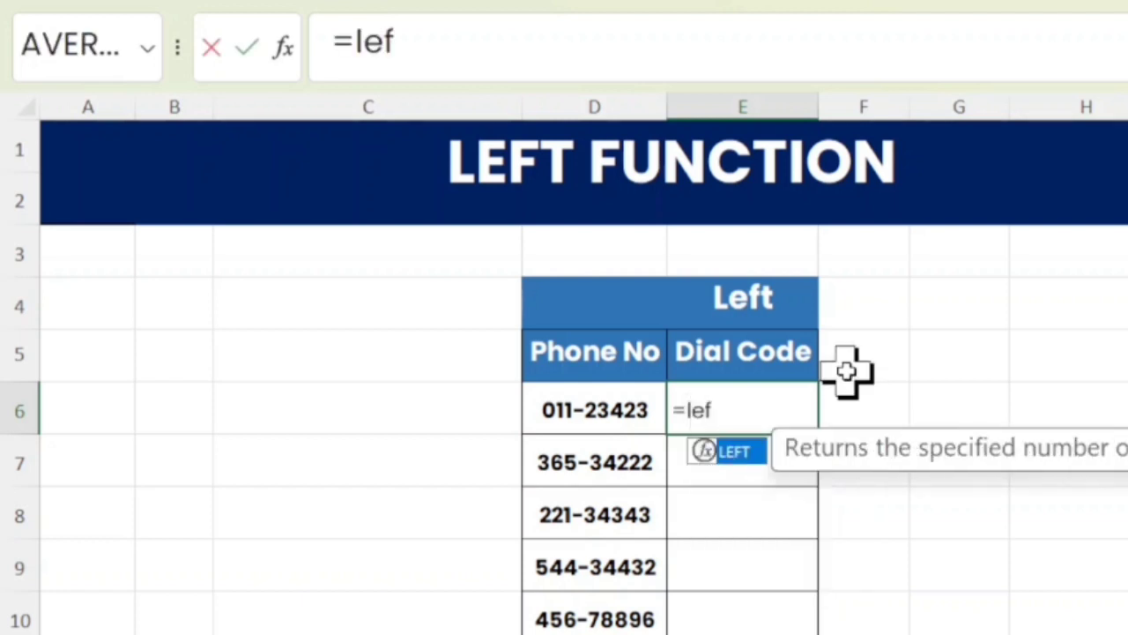
key("Tab")
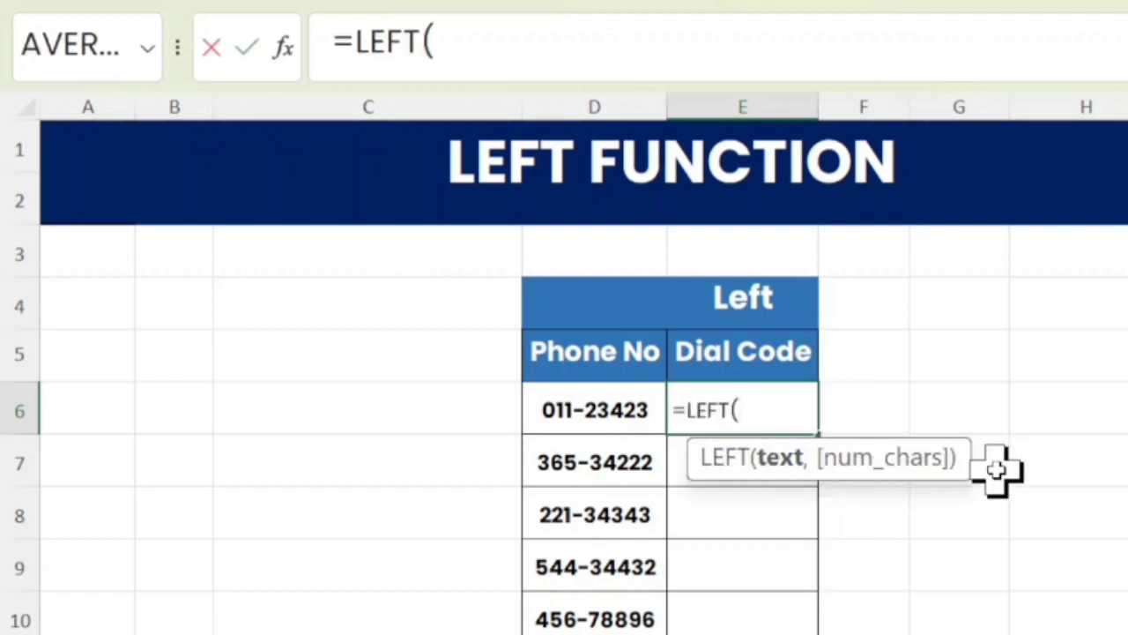
left_click(592, 419)
type(",3")
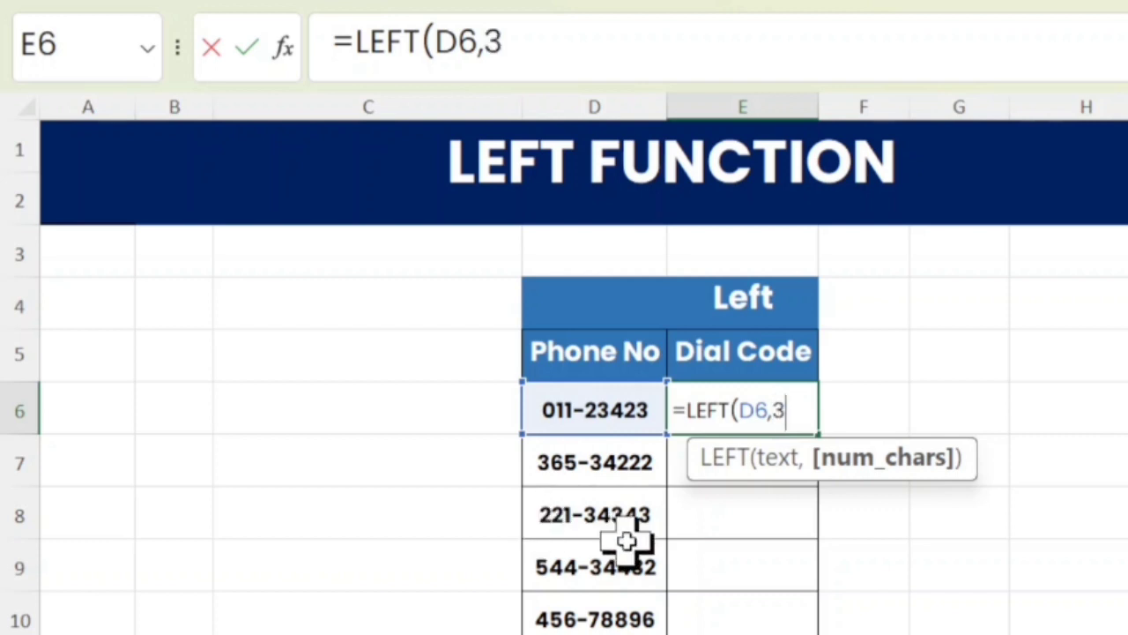
type(")")
key("Return")
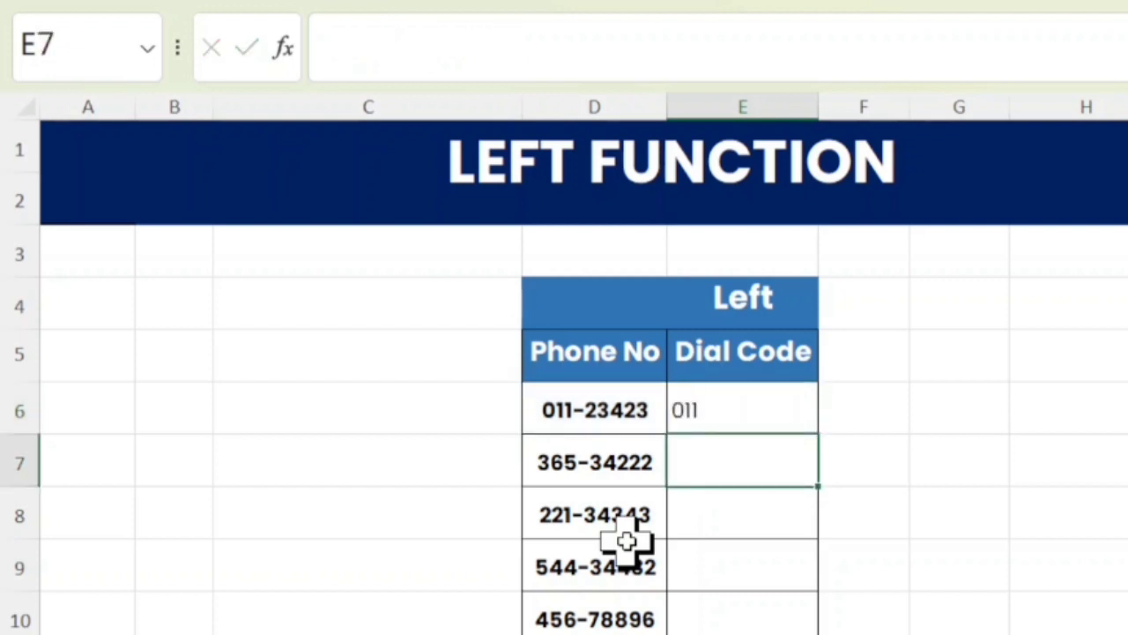
Fill the LEFT formula from E6 down the Dial Code column to row 16 and check the filled rows
left_click(780, 389)
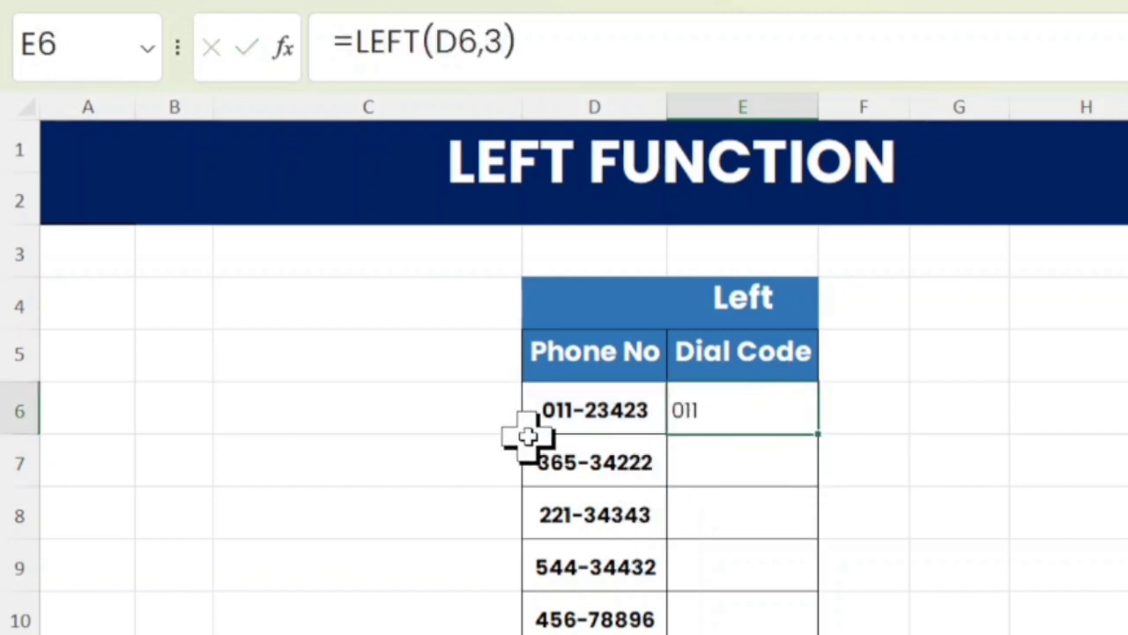
double_click(822, 434)
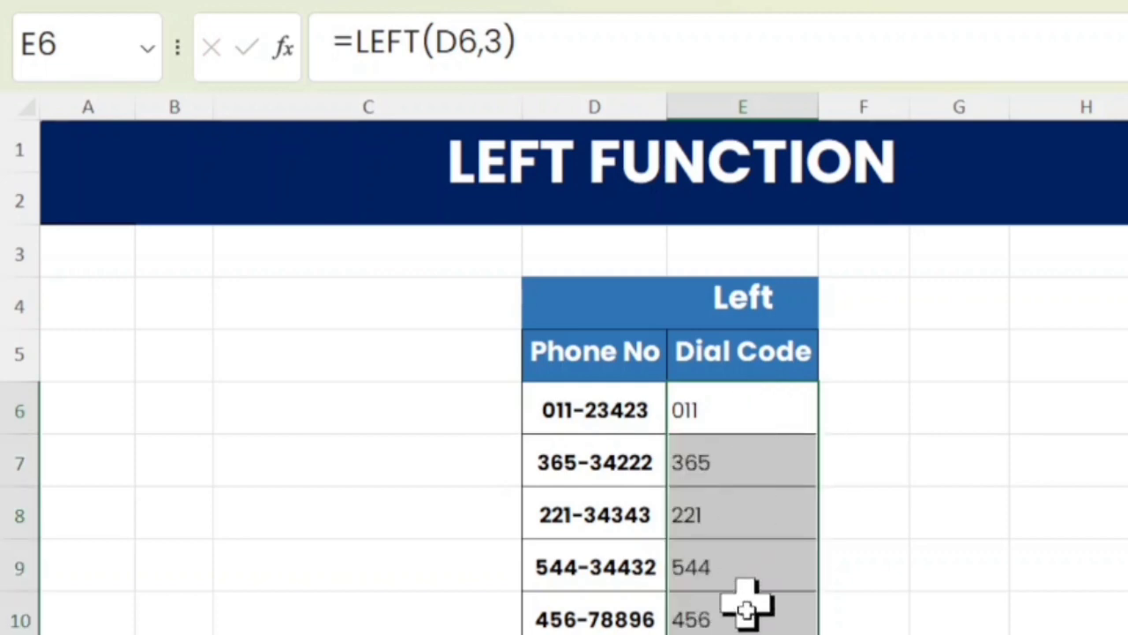
scroll(749, 604, "down", 5)
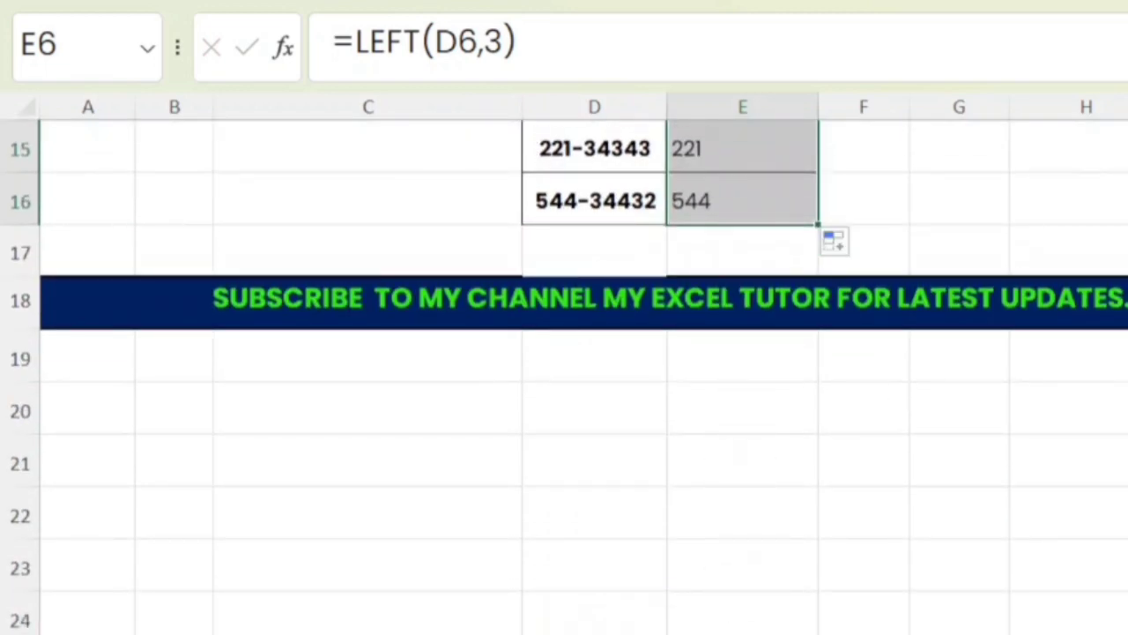
scroll(949, 416, "up", 5)
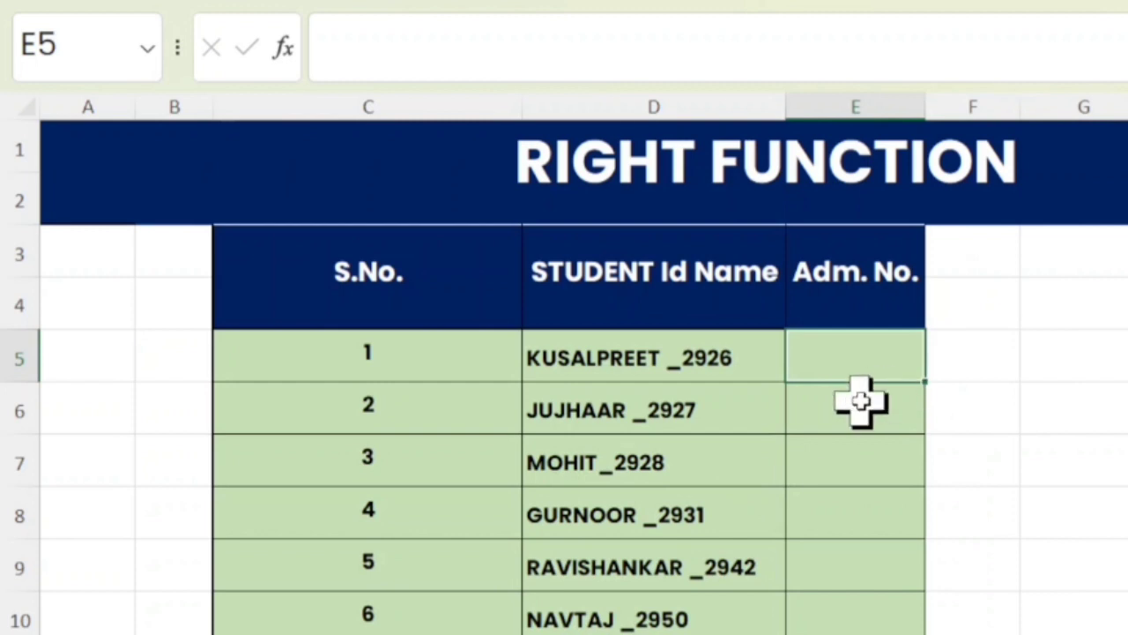
Enter =RIGHT(D5,4) in E5 to extract the first admission number and fill the formula down the Adm. No. column
type("=right")
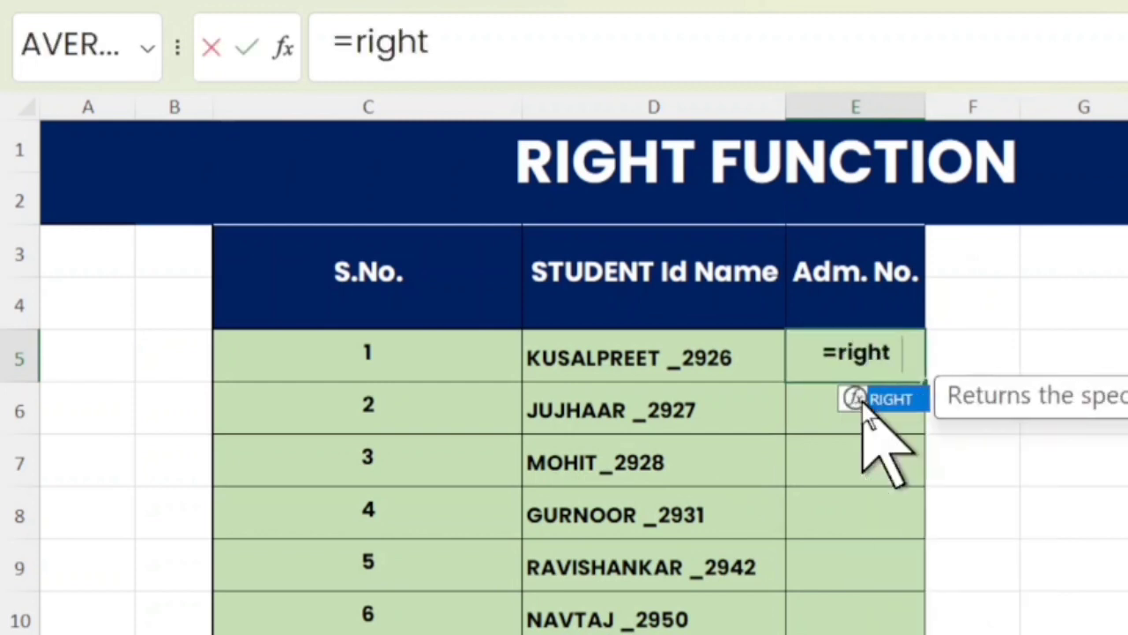
double_click(865, 405)
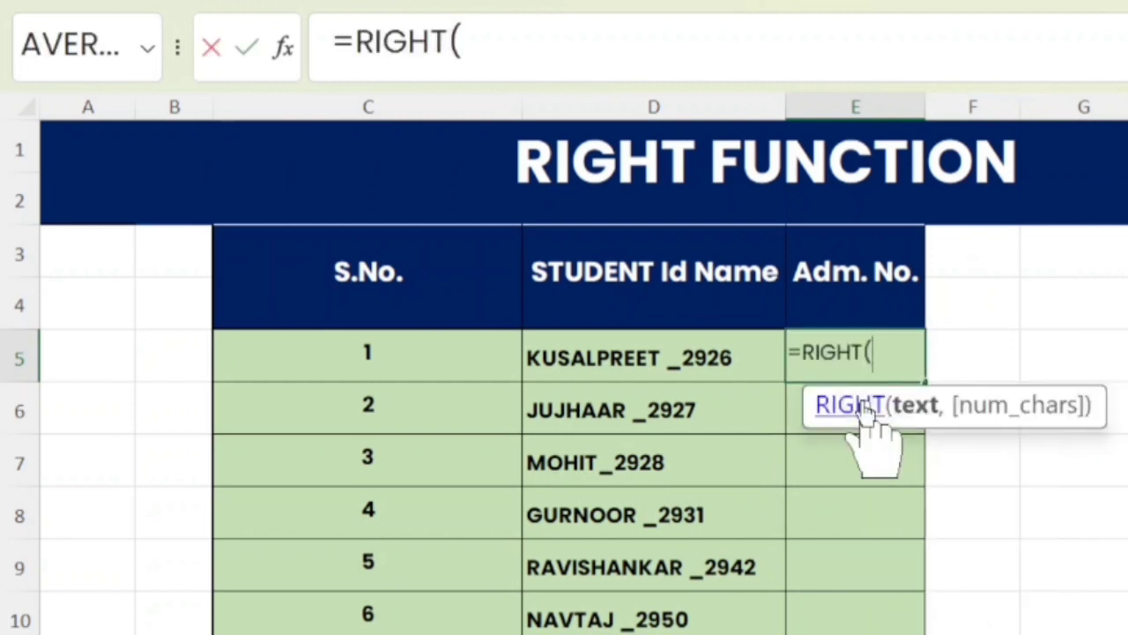
left_click(611, 369)
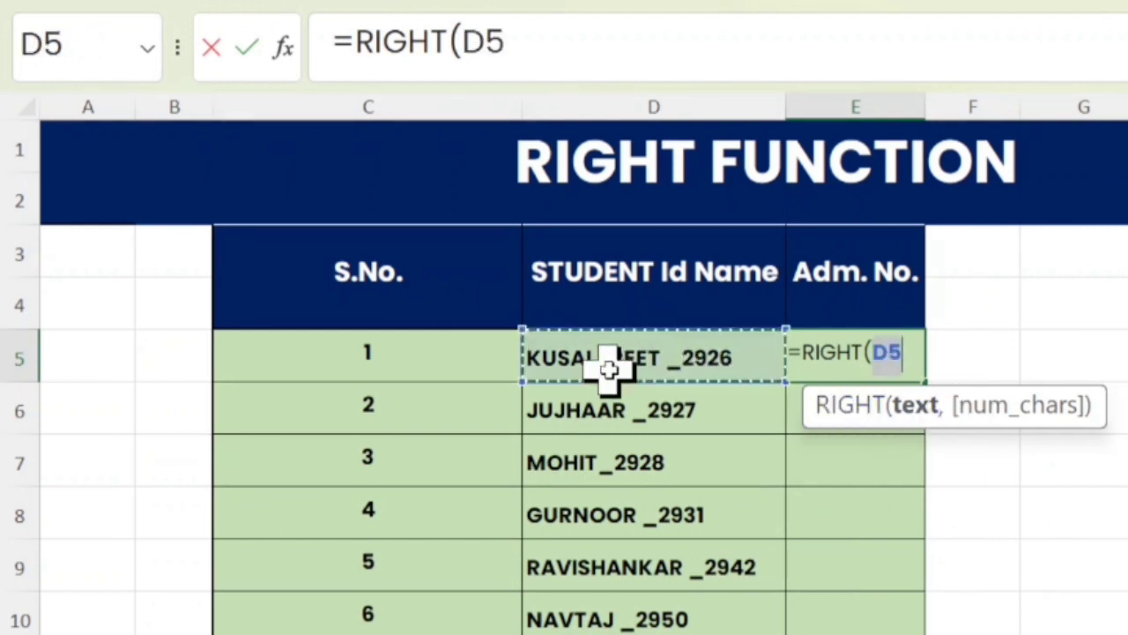
type(",3")
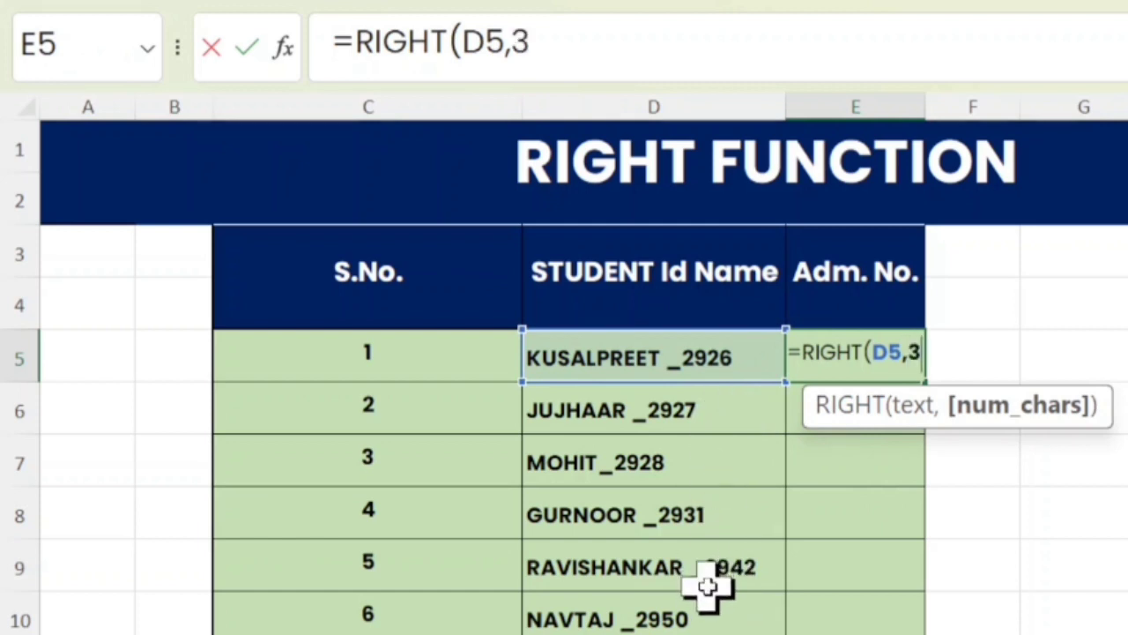
key("BackSpace")
type("4)")
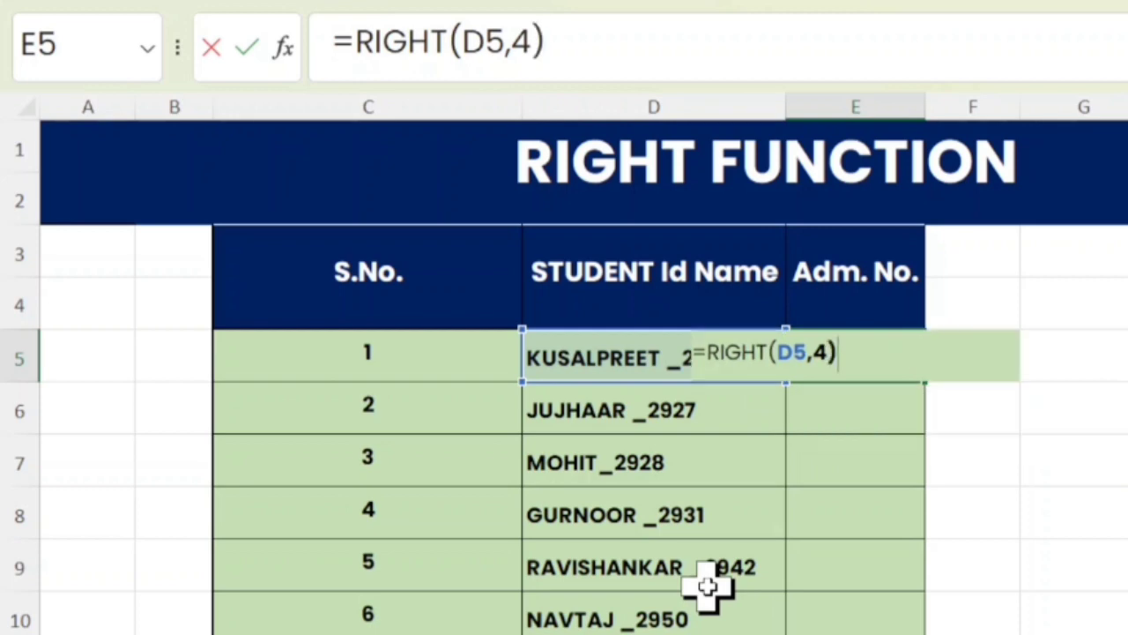
key("Return")
left_click(842, 362)
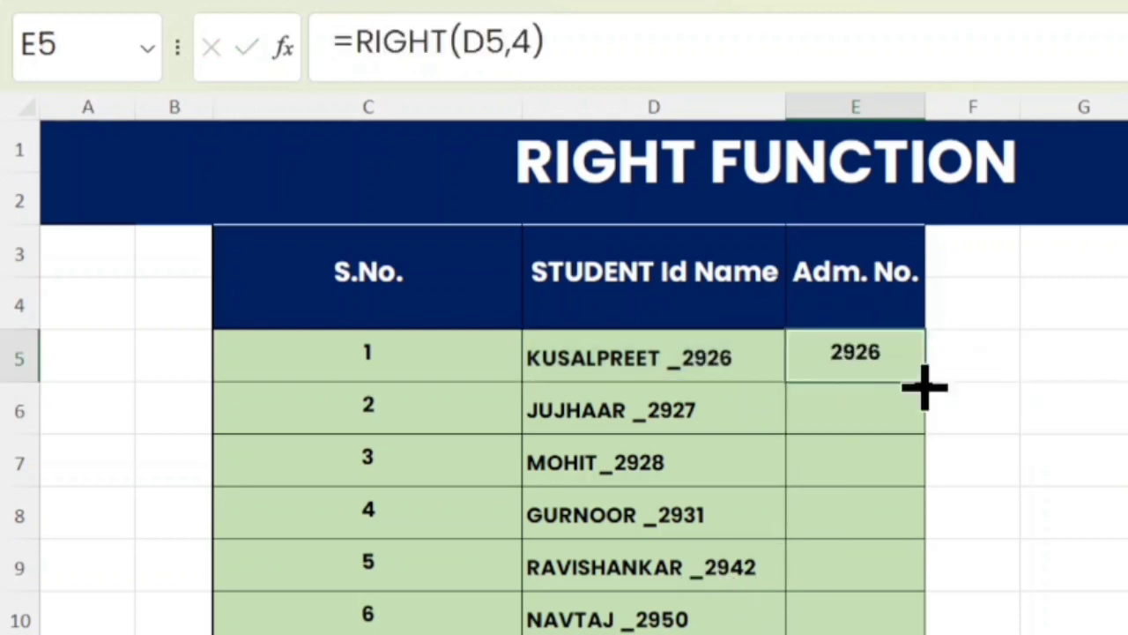
double_click(931, 391)
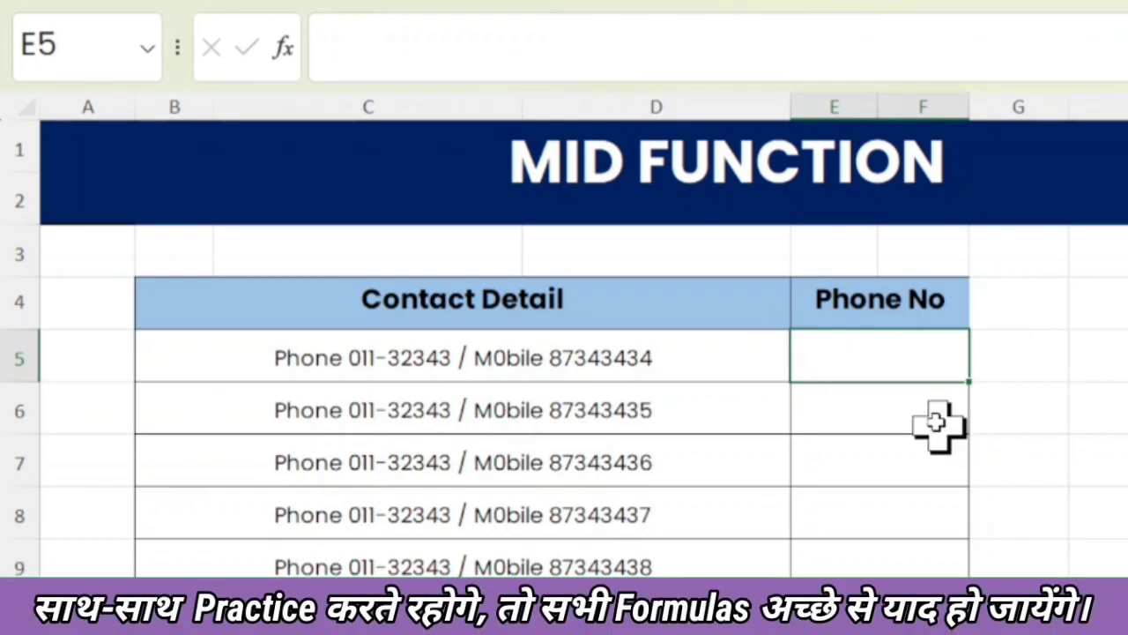
Enter =MID(B5,6,9) in E5 to extract the phone number from the first contact detail
type("=mid")
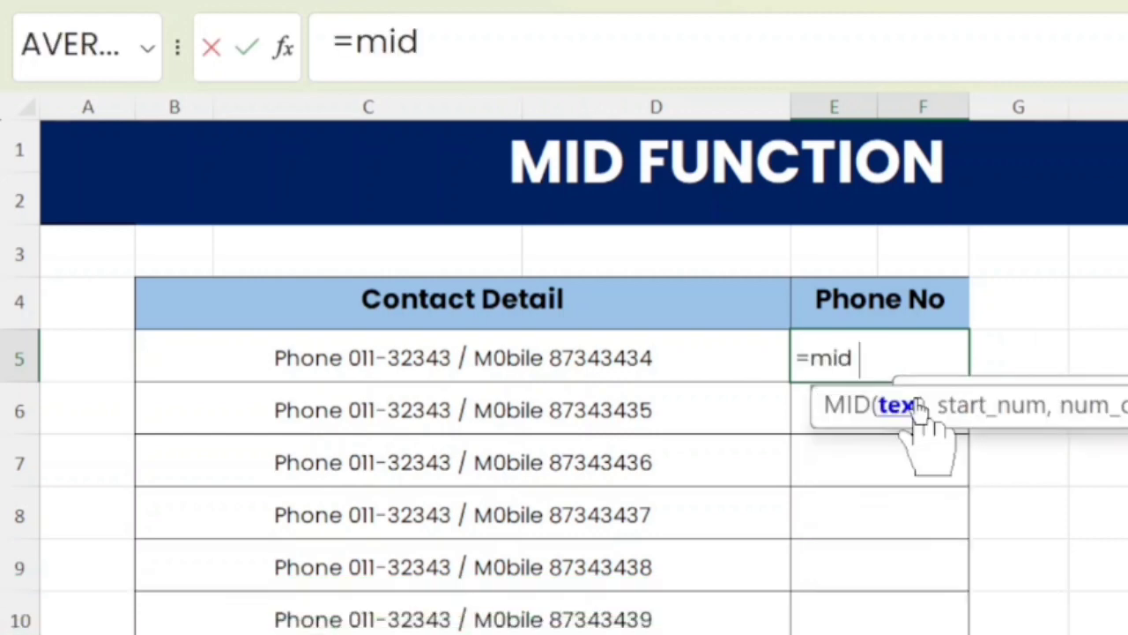
key("Tab")
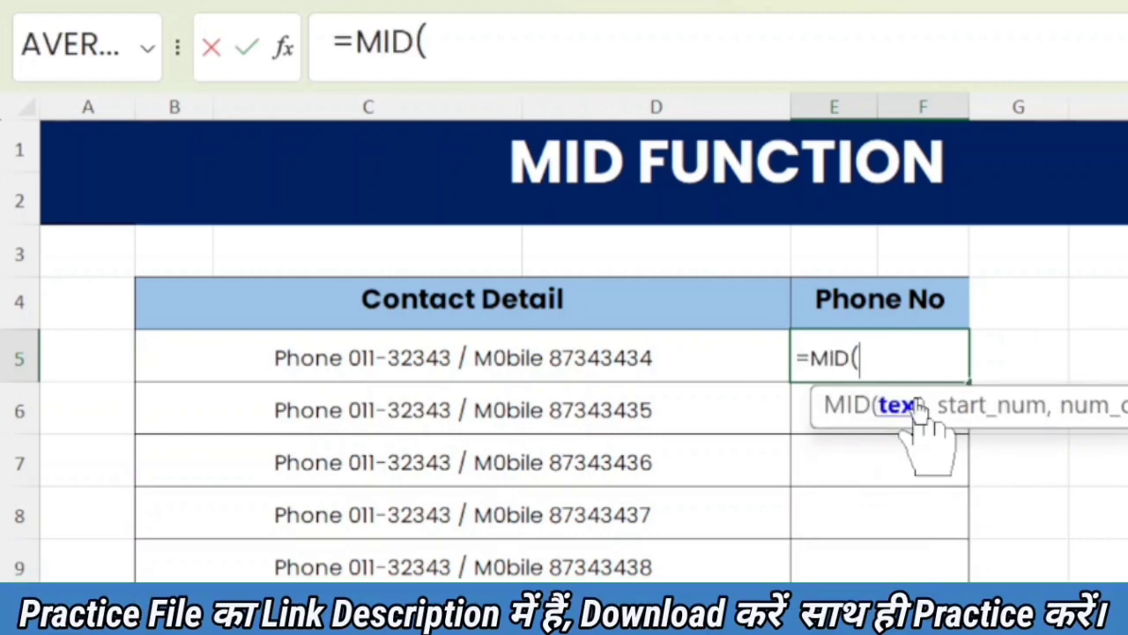
left_click(526, 365)
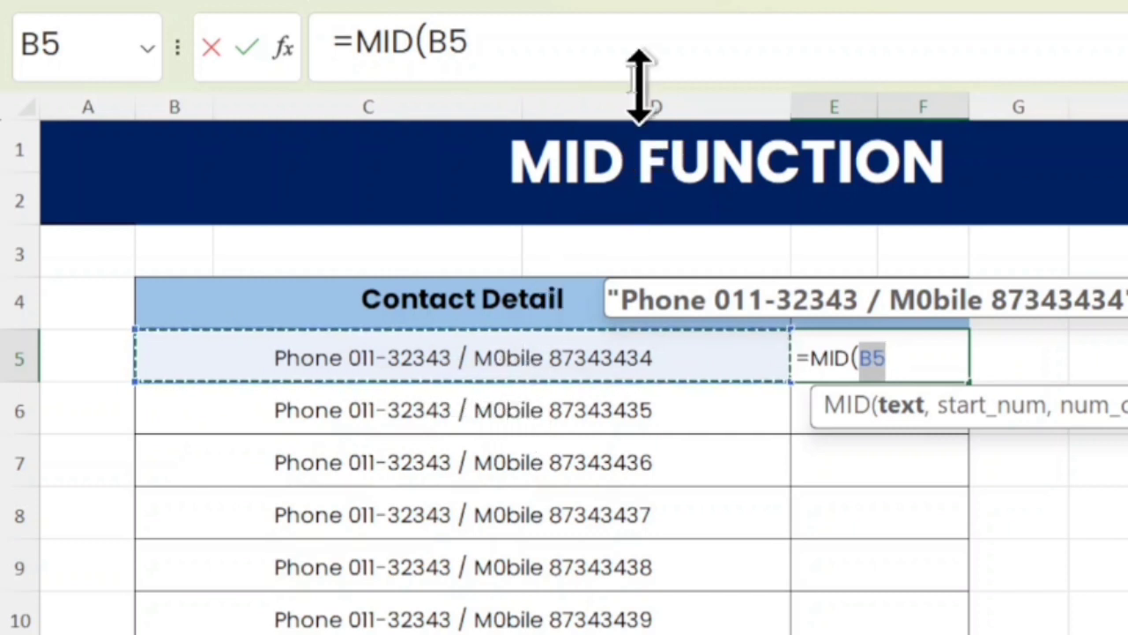
left_click(593, 50)
type(",")
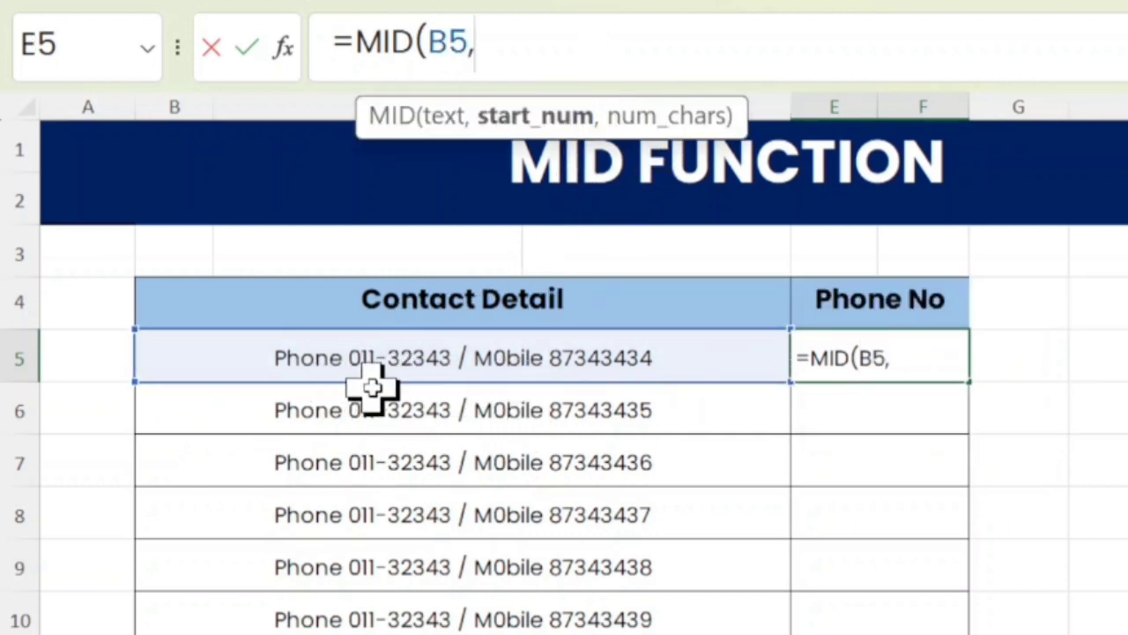
type("6")
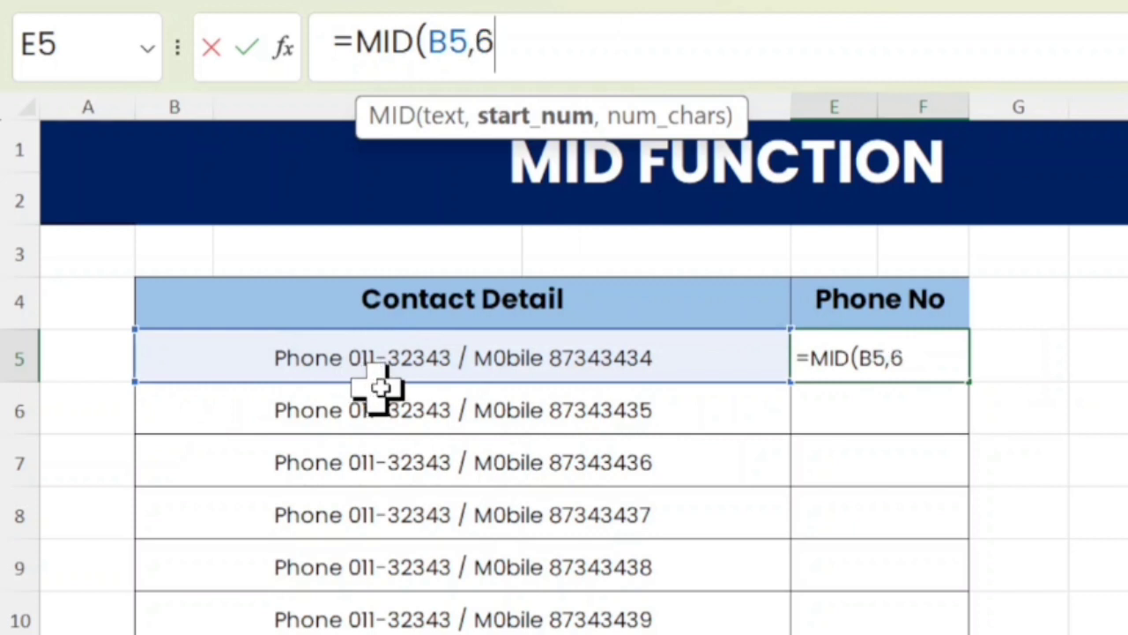
type(",")
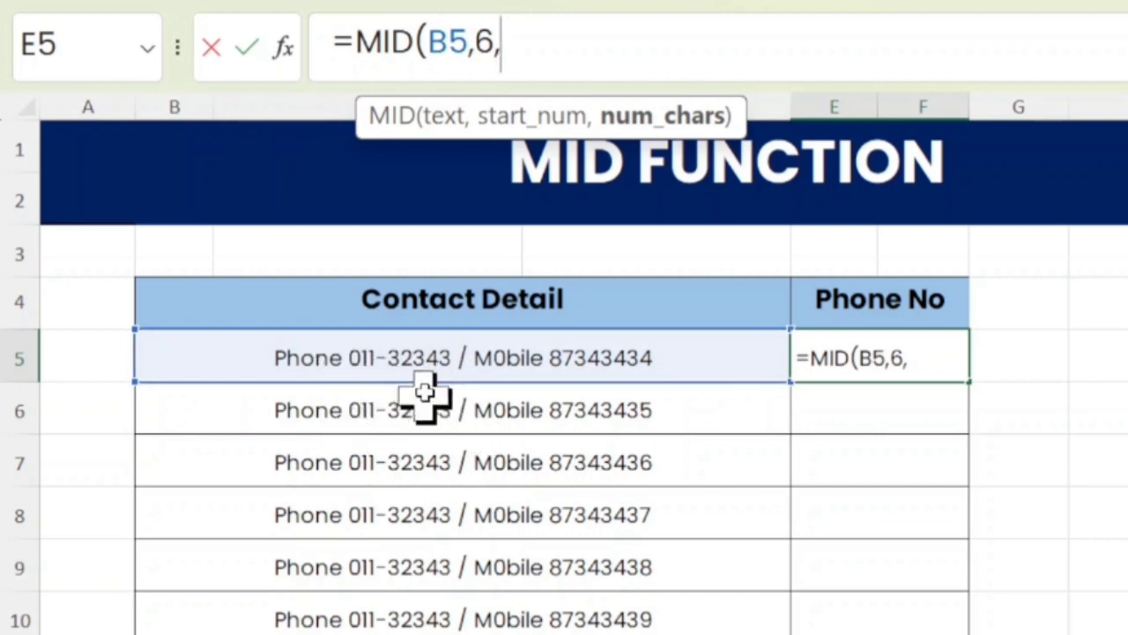
type("9")
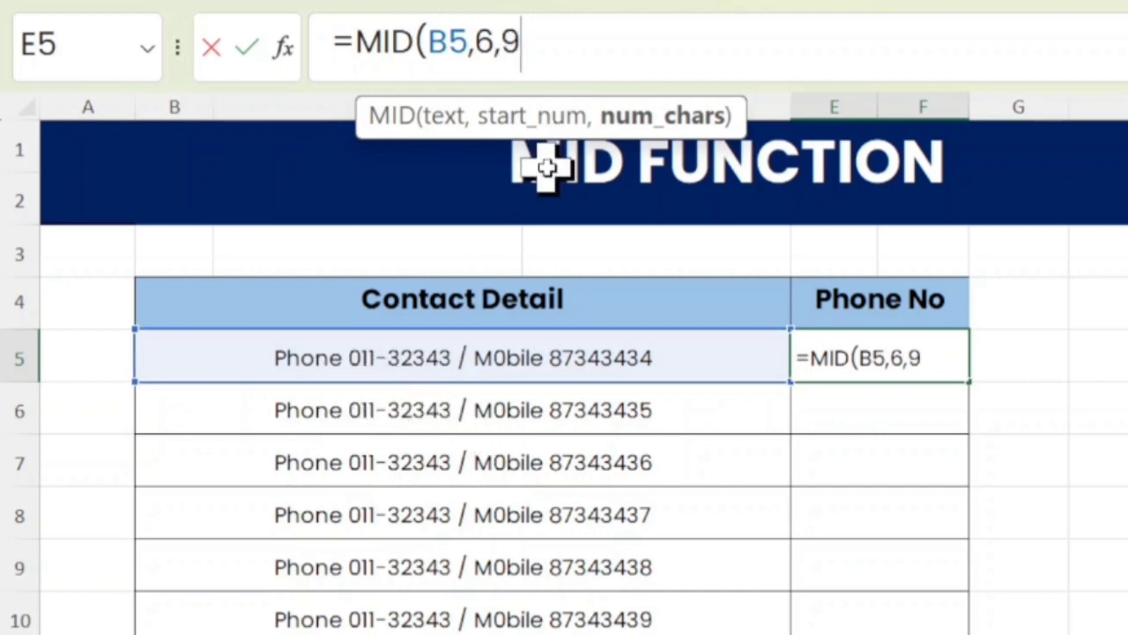
type(")")
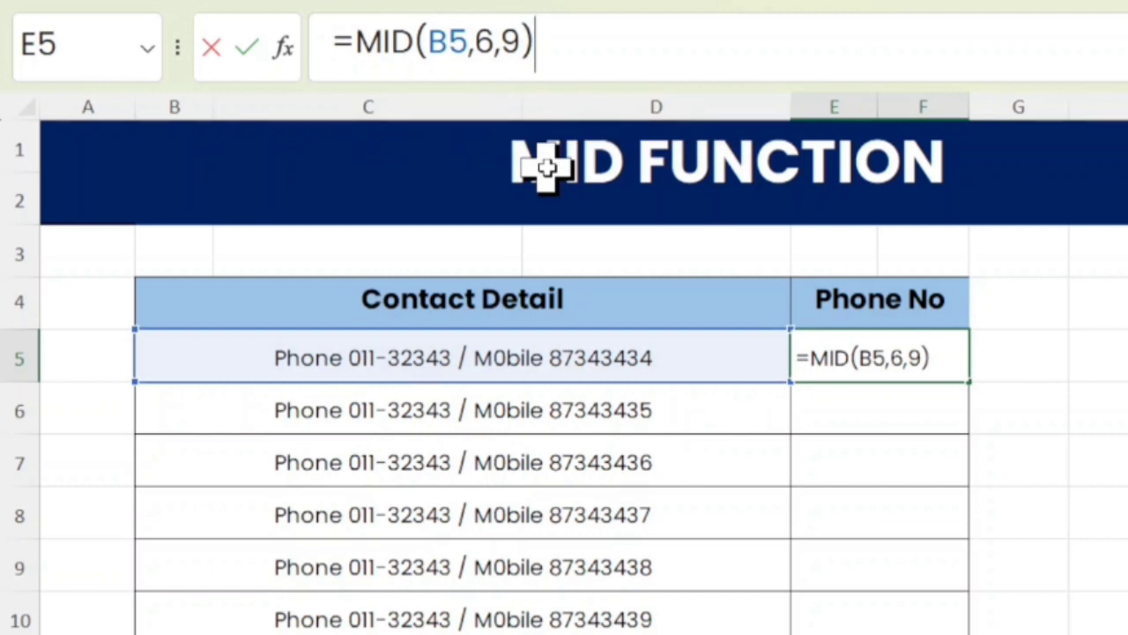
key("Return")
Change the start position of the MID formula in E5 to 7, making it =MID(B5,7,9)
left_click(873, 359)
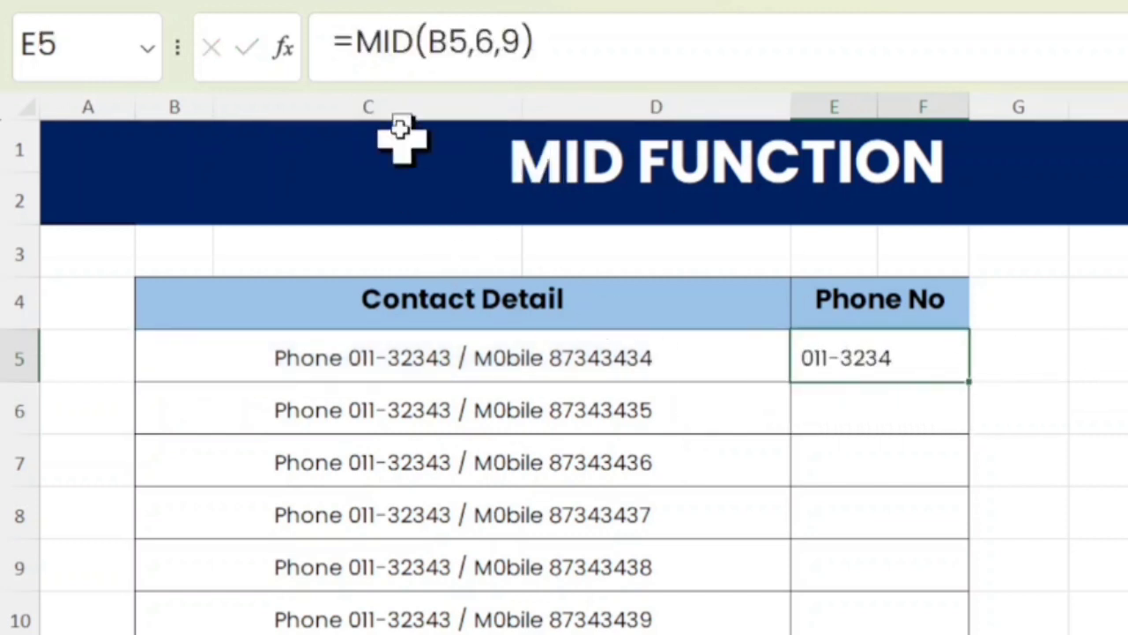
left_click(475, 44)
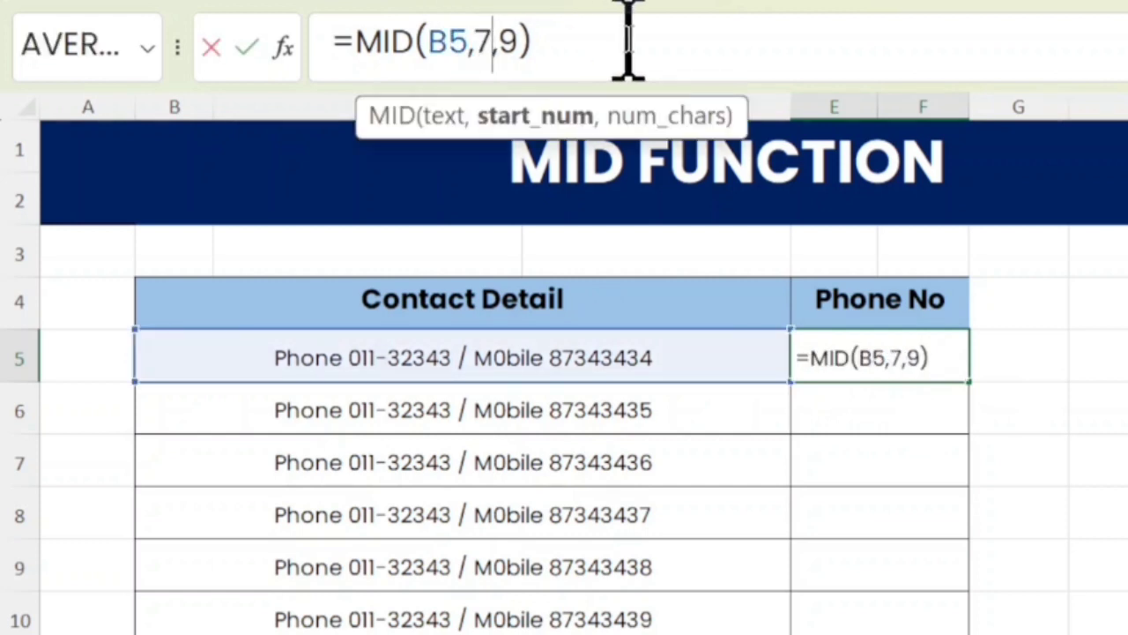
type("7")
key("Right")
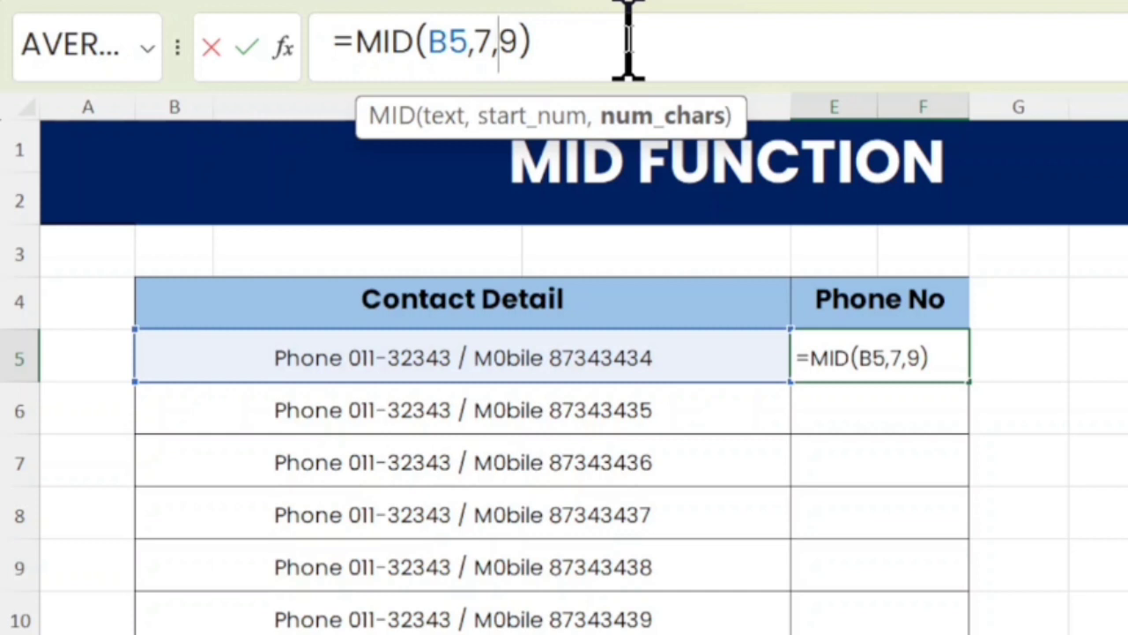
key("Return")
left_click(873, 362)
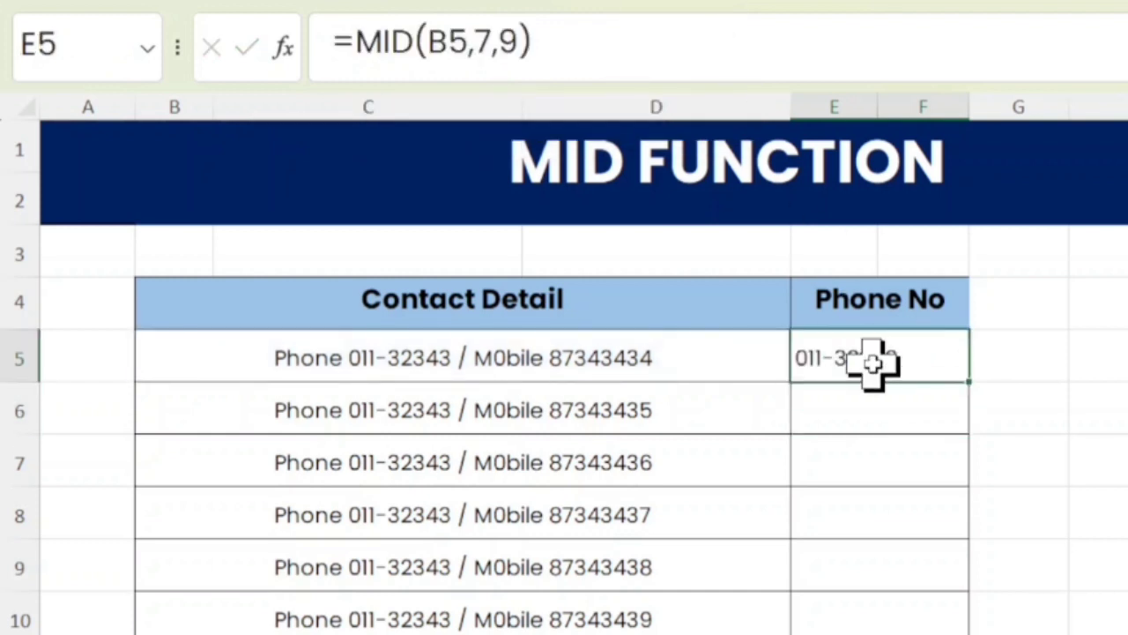
Check the label and phone number portions of the text in B5, and fill the MID formula from E5 down the Phone No column
left_click(296, 370)
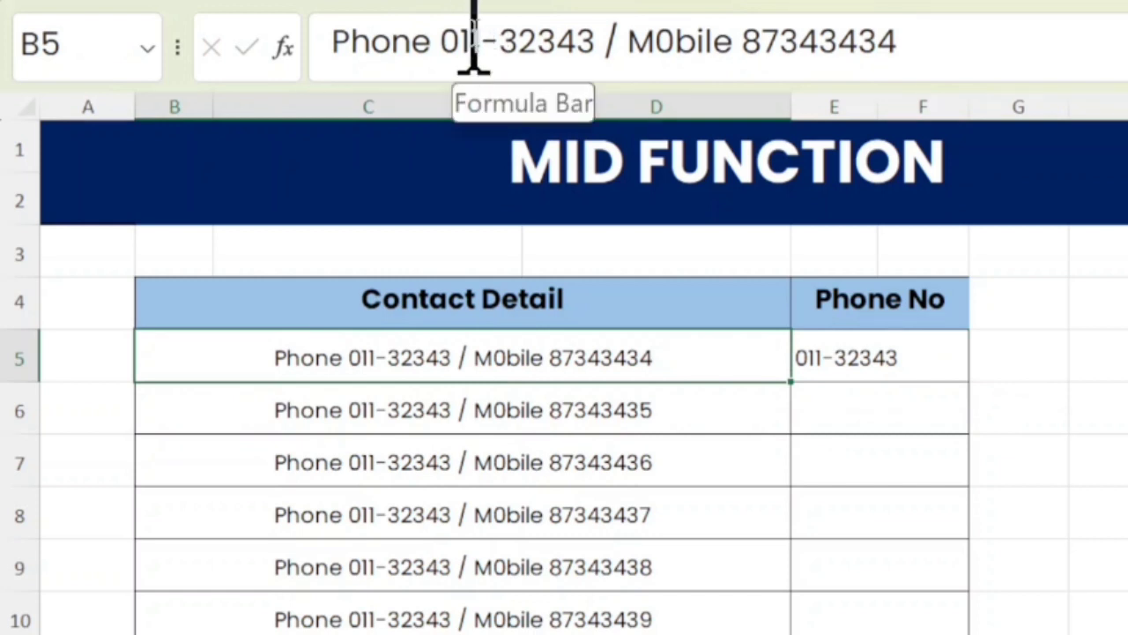
left_click_drag(441, 36, 270, 45)
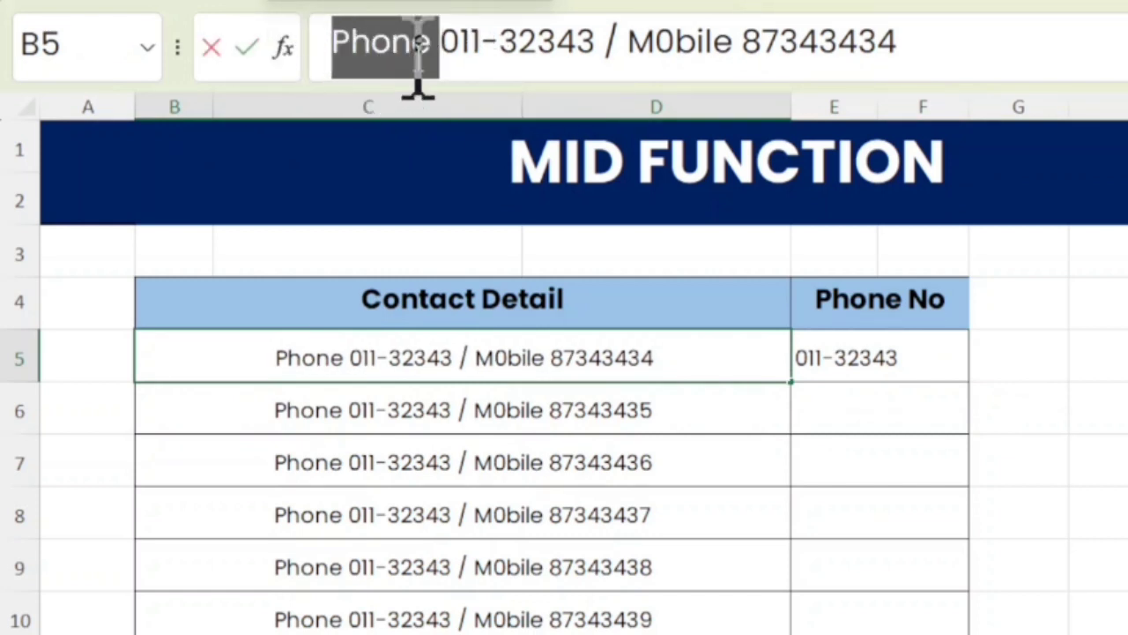
left_click_drag(440, 44, 605, 49)
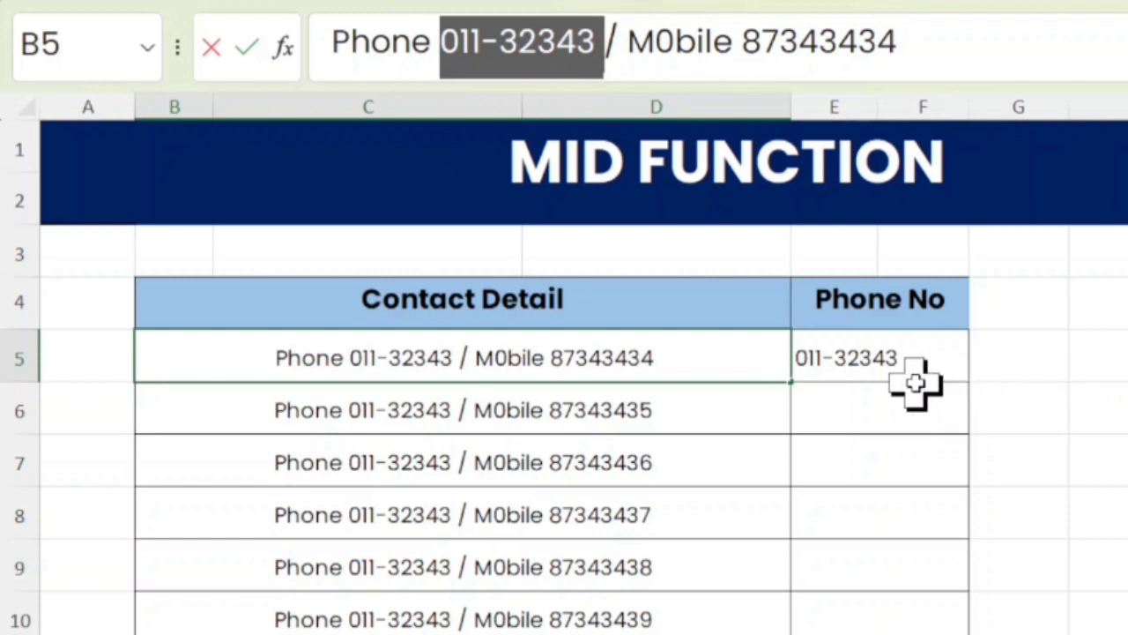
left_click(873, 362)
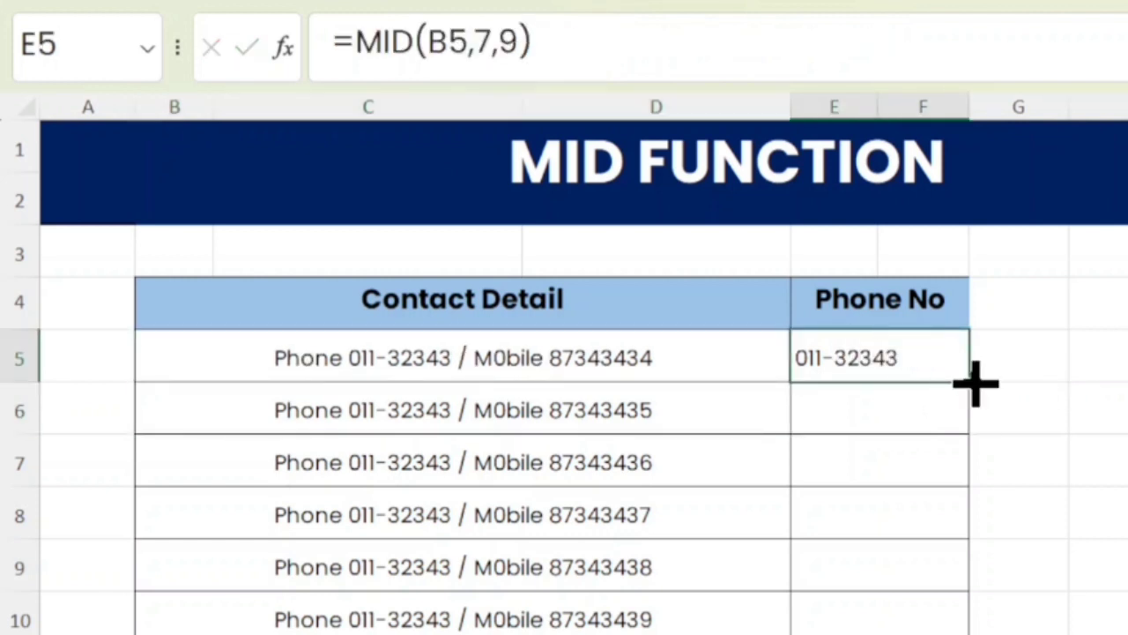
left_click_drag(973, 380, 975, 633)
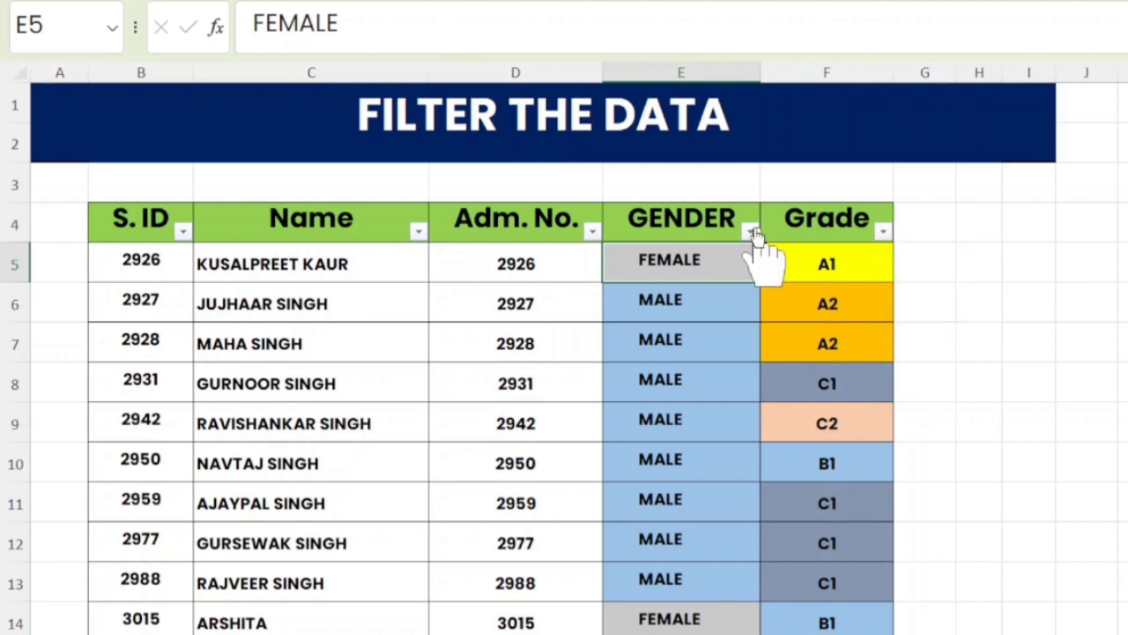
On the filter sheet, filter the Grade column by the yellow cell colour of grade A1
left_click(784, 220)
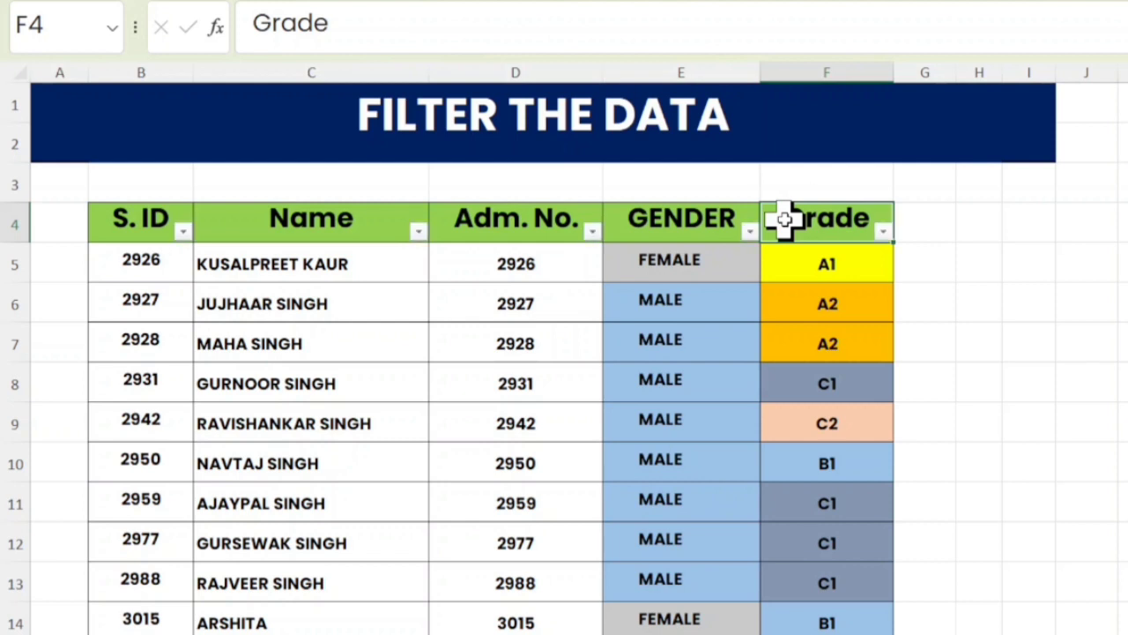
left_click(883, 233)
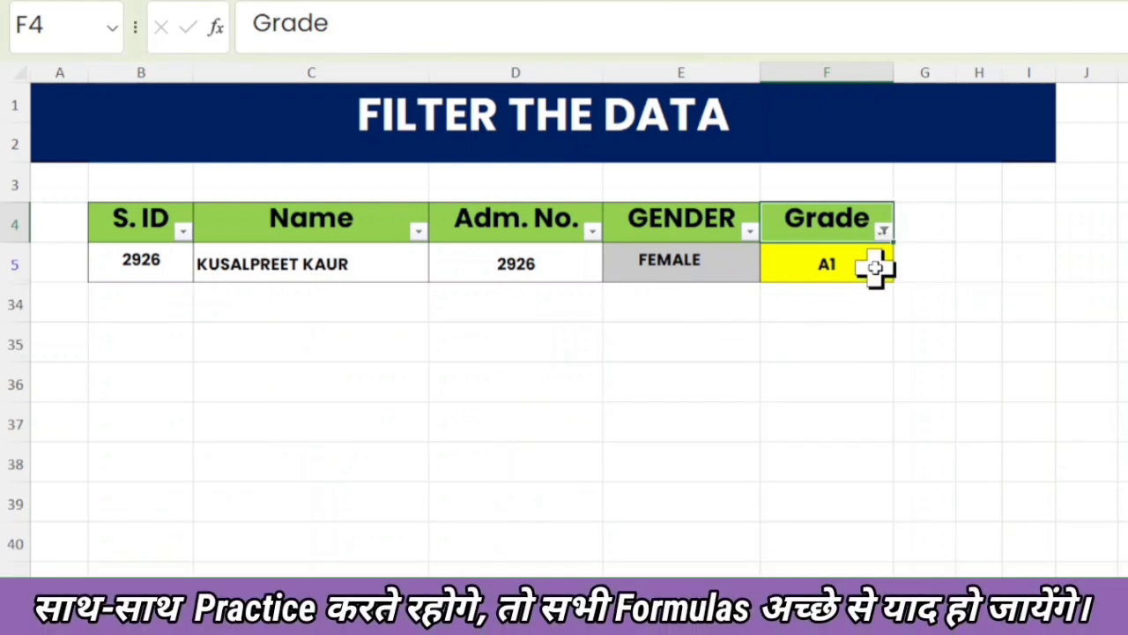
left_click(882, 232)
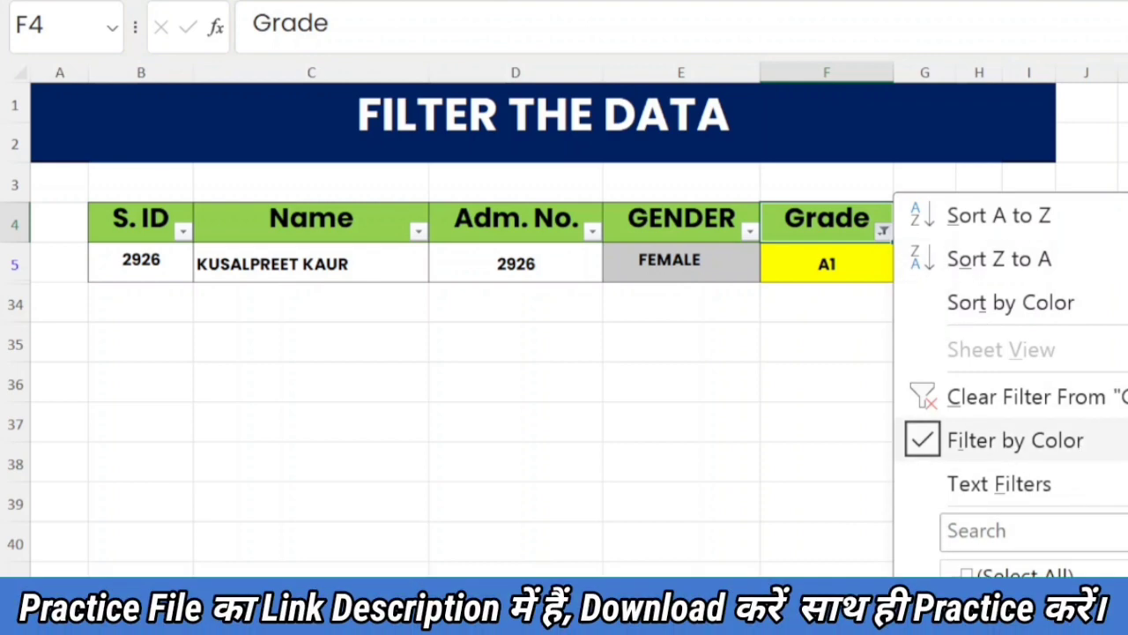
left_click(678, 330)
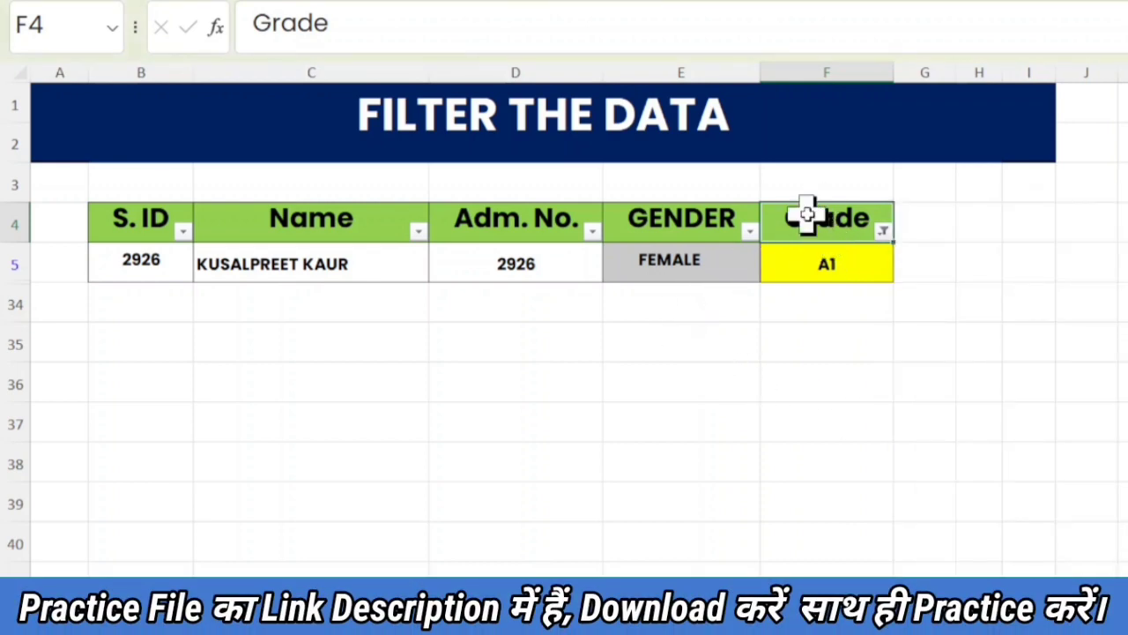
Reset the table's filters, filter the GENDER column to show only FEMALE rows, and look through the filtered list
key("ctrl+shift+l")
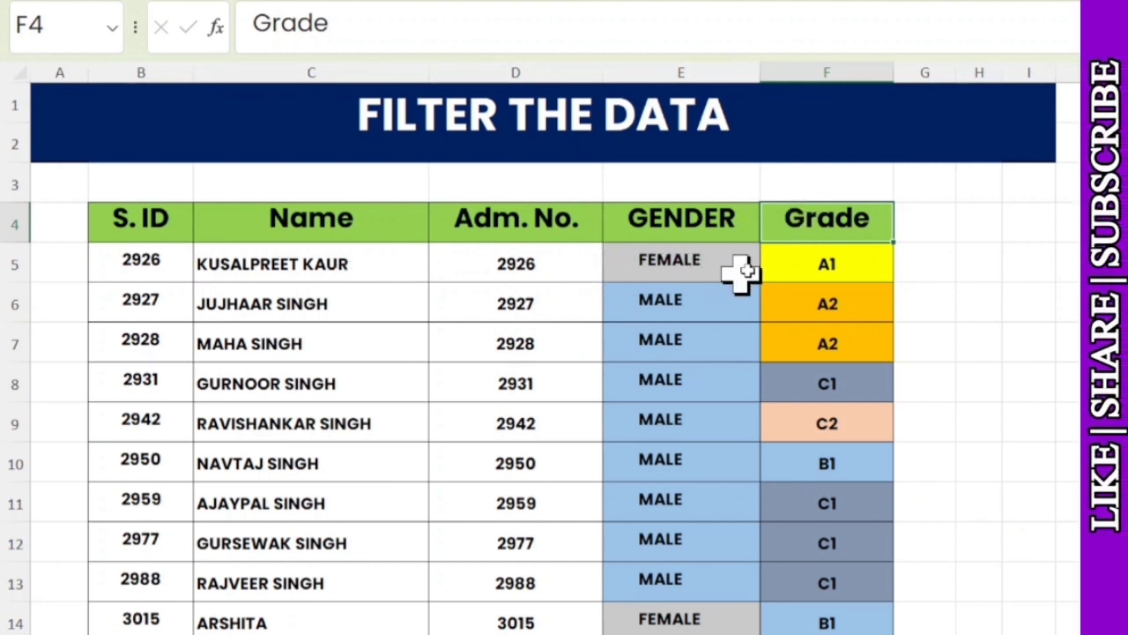
left_click(724, 232)
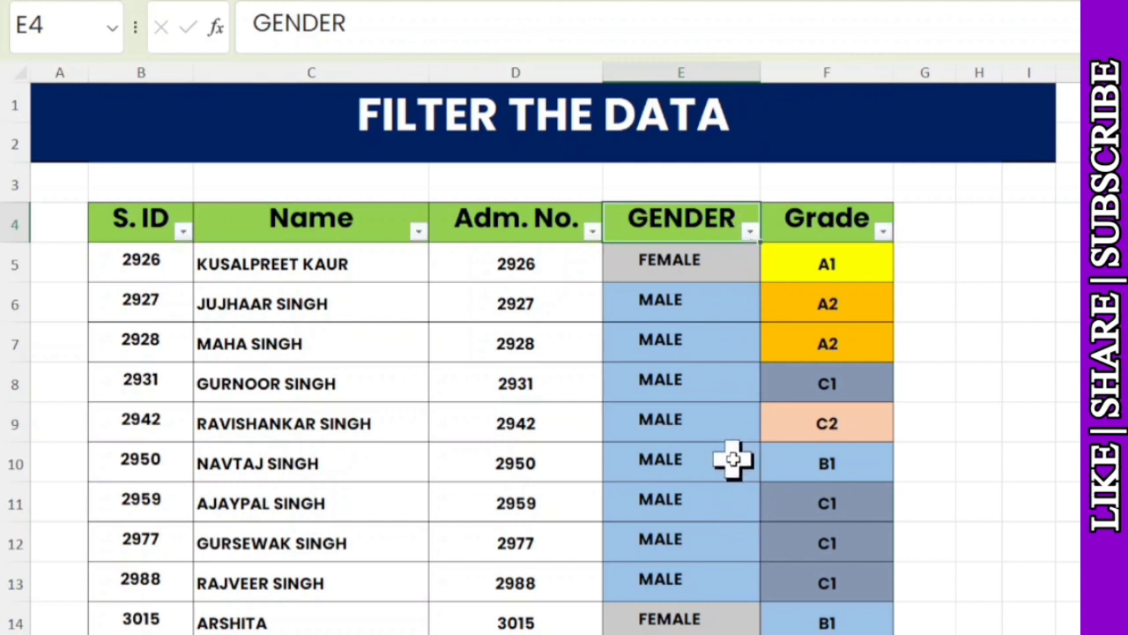
left_click(750, 232)
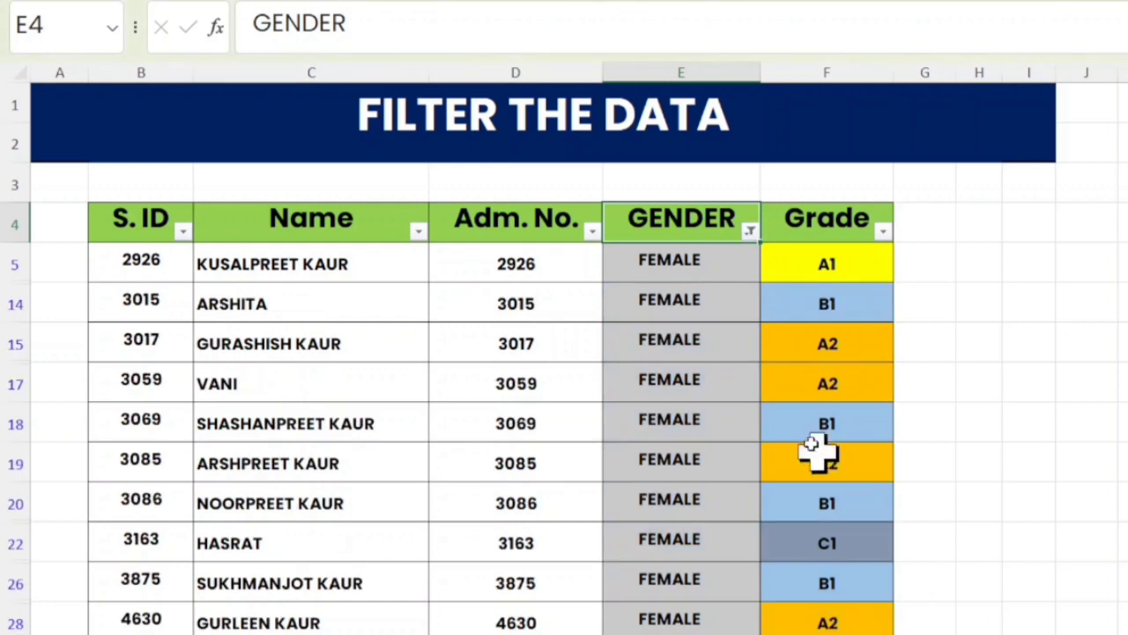
scroll(708, 303, "down", 5)
scroll(707, 302, "up", 5)
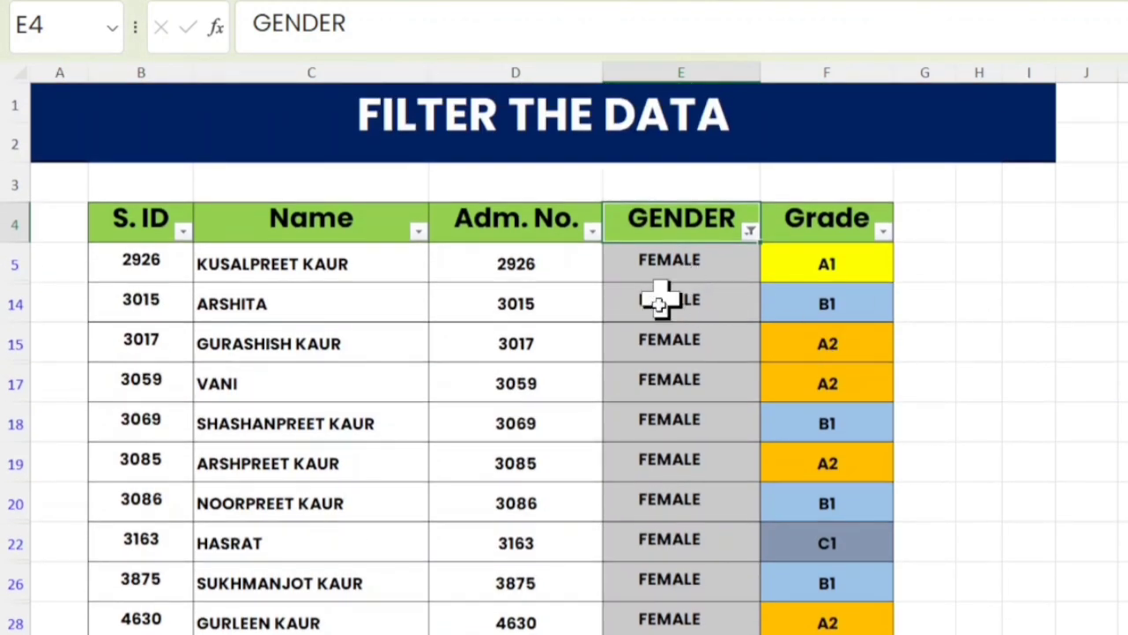